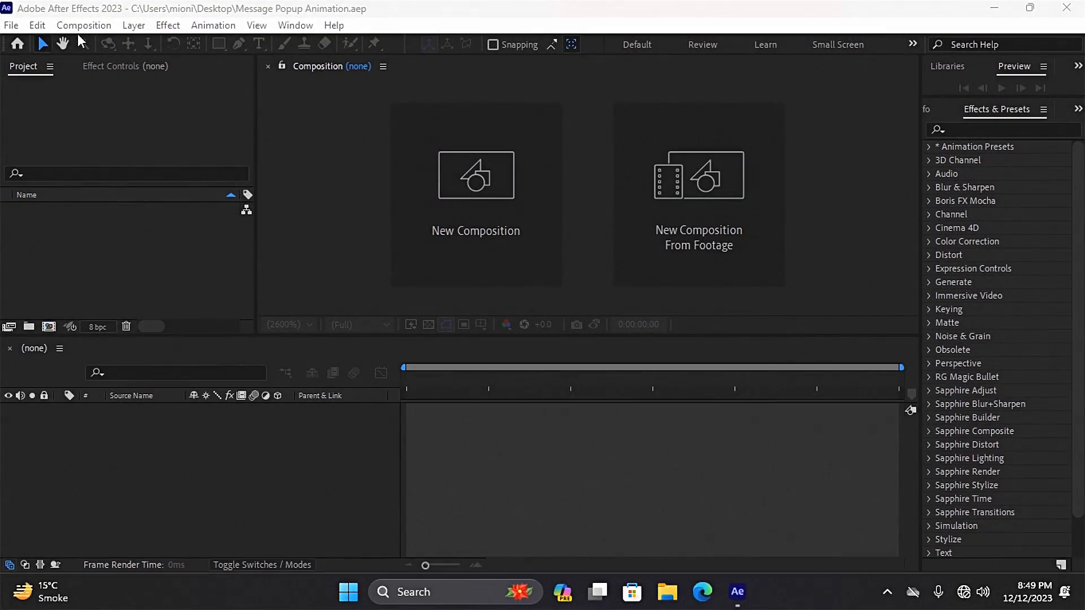
# Create a new 1920x1080 composition named Main with a frame rate of 30 fps.
pyautogui.click(82, 26)
pyautogui.click(92, 44)
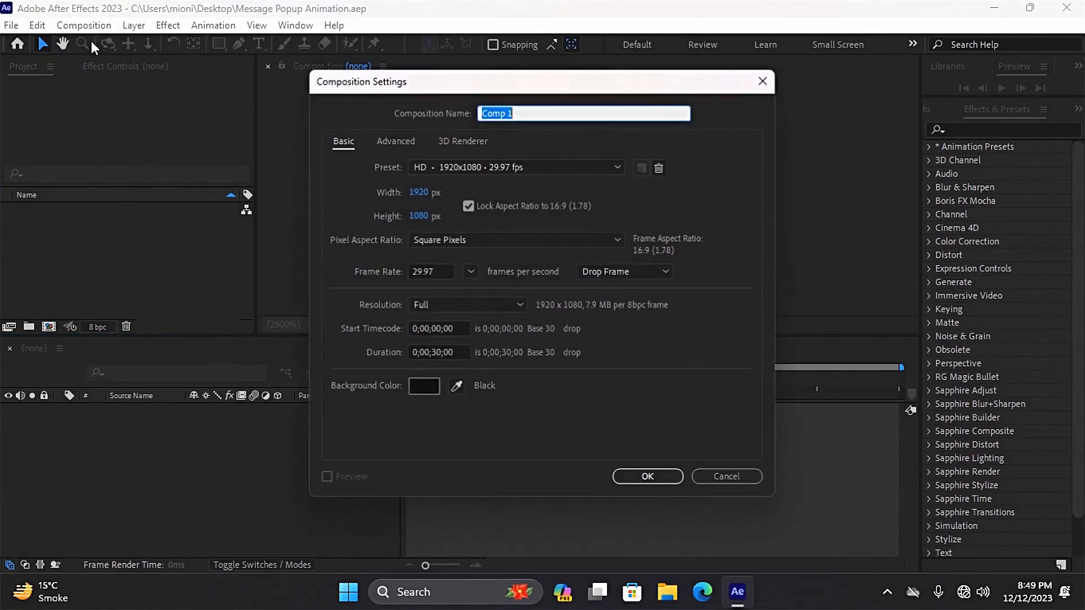
pyautogui.write('Main')
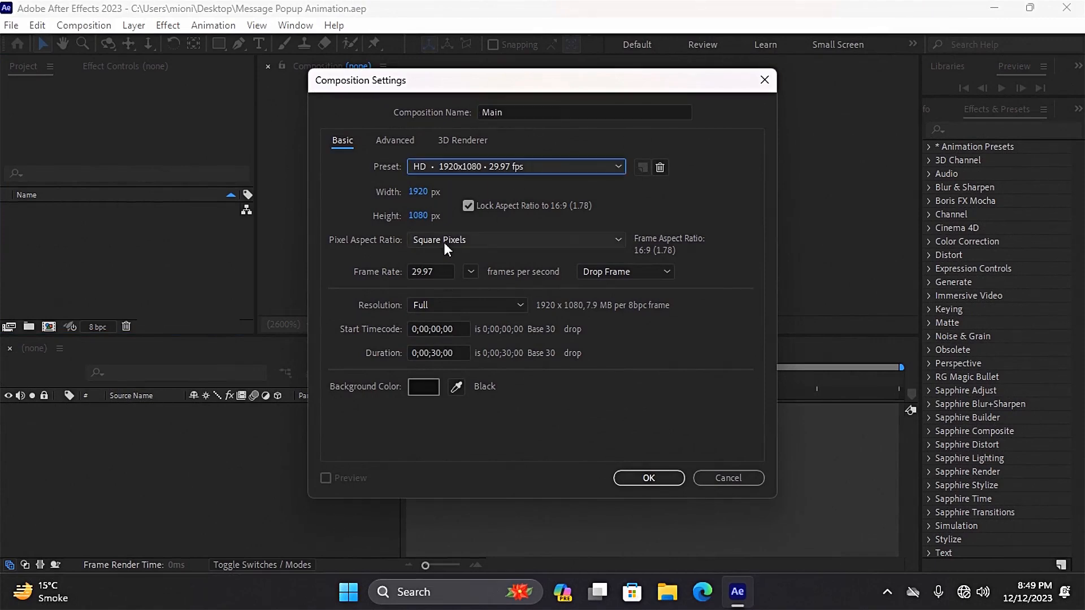
pyautogui.click(470, 272)
pyautogui.click(493, 414)
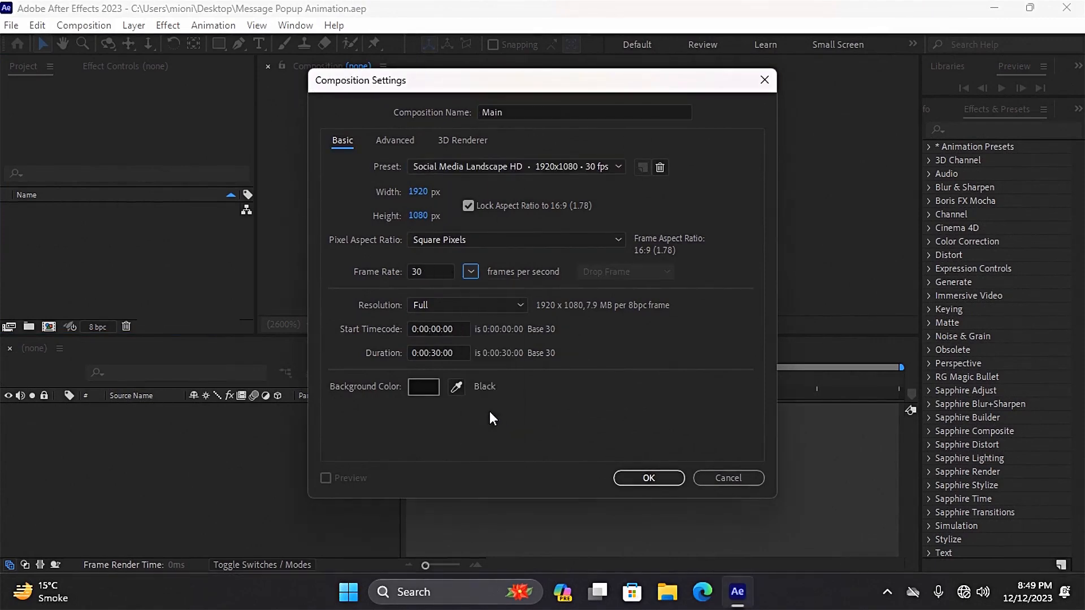
pyautogui.click(648, 478)
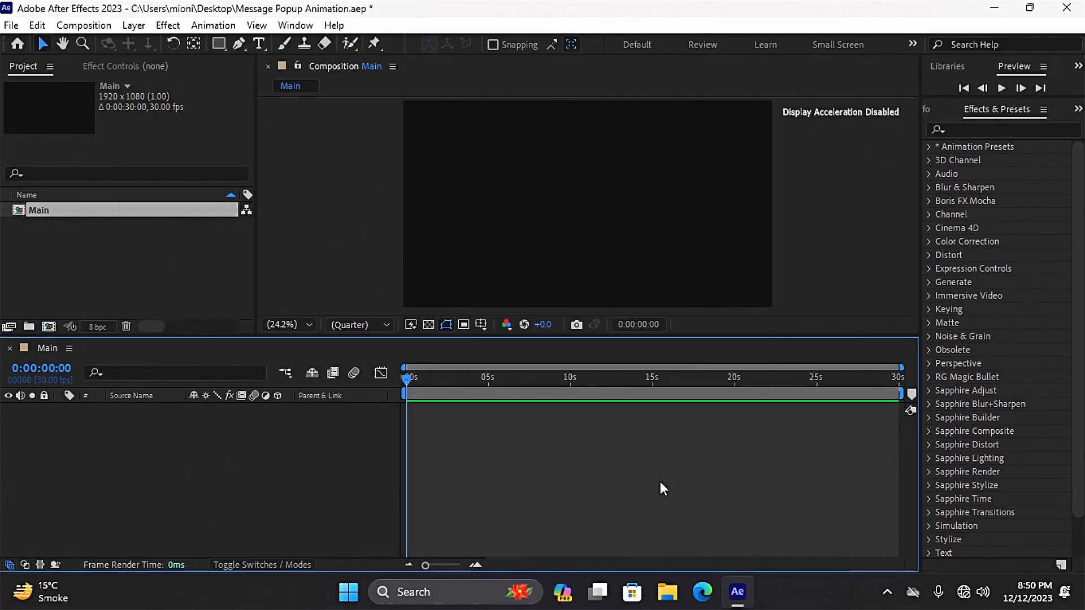
# Add a composition-sized solid layer in light grey ECECEC as the background.
pyautogui.rightClick(284, 495)
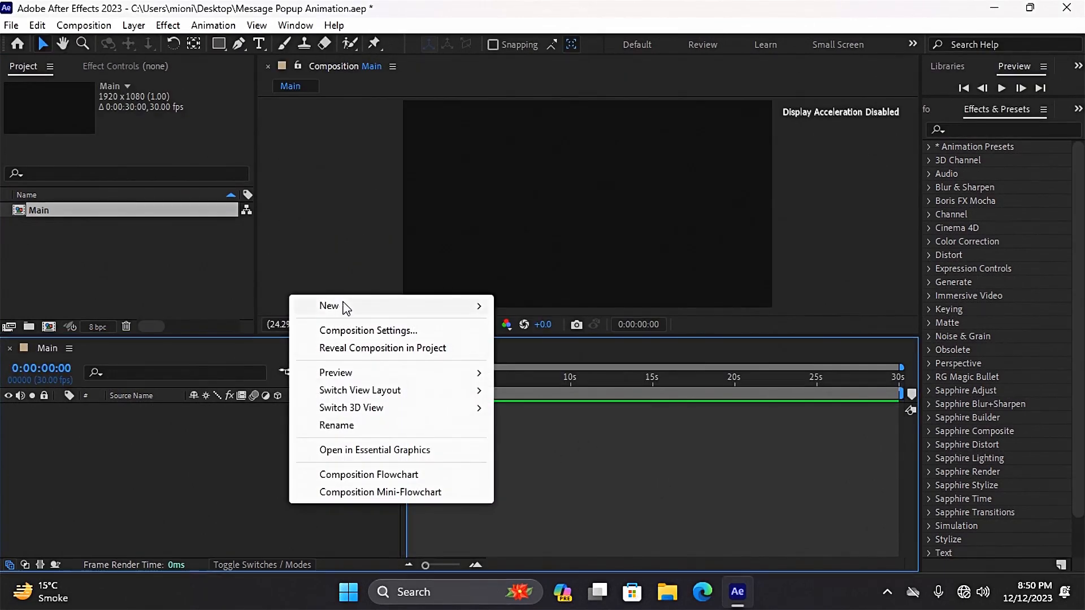
pyautogui.moveTo(342, 306)
pyautogui.click(561, 347)
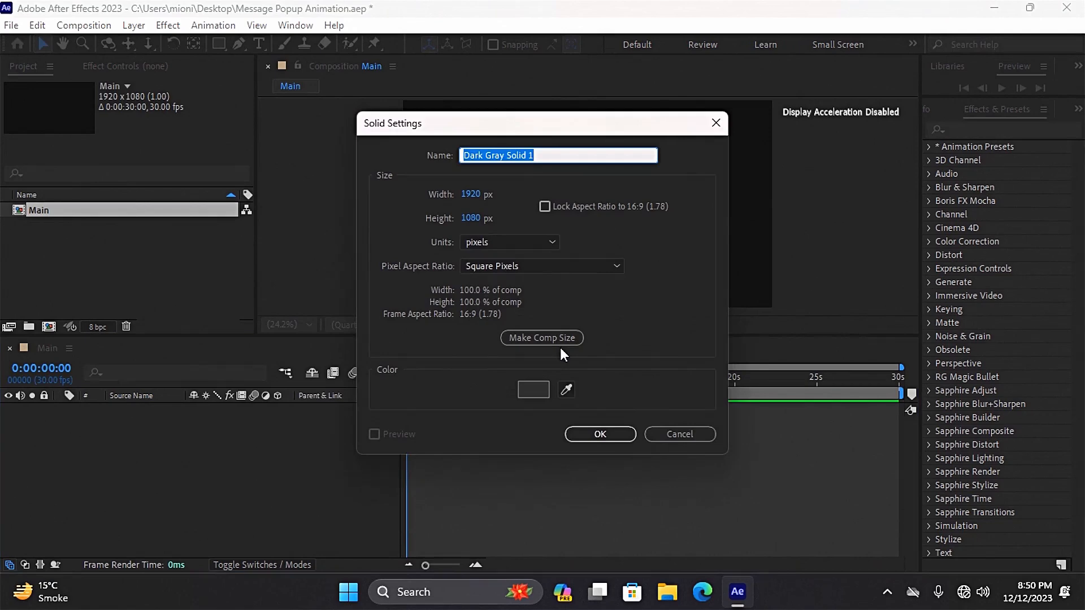
pyautogui.click(533, 390)
pyautogui.moveTo(418, 225); pyautogui.dragTo(314, 208)
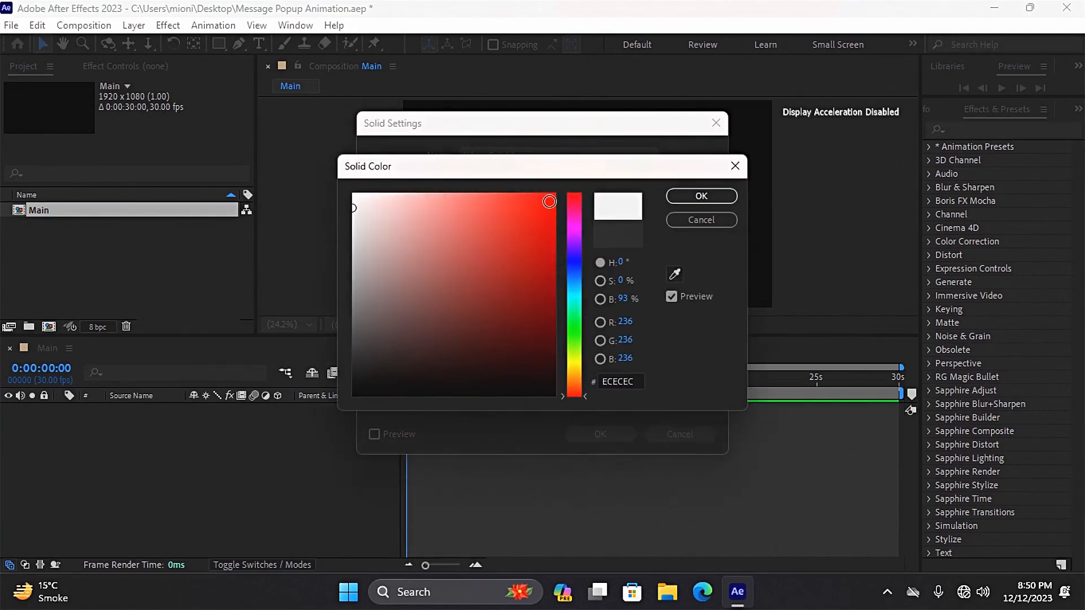
pyautogui.click(683, 195)
pyautogui.click(546, 340)
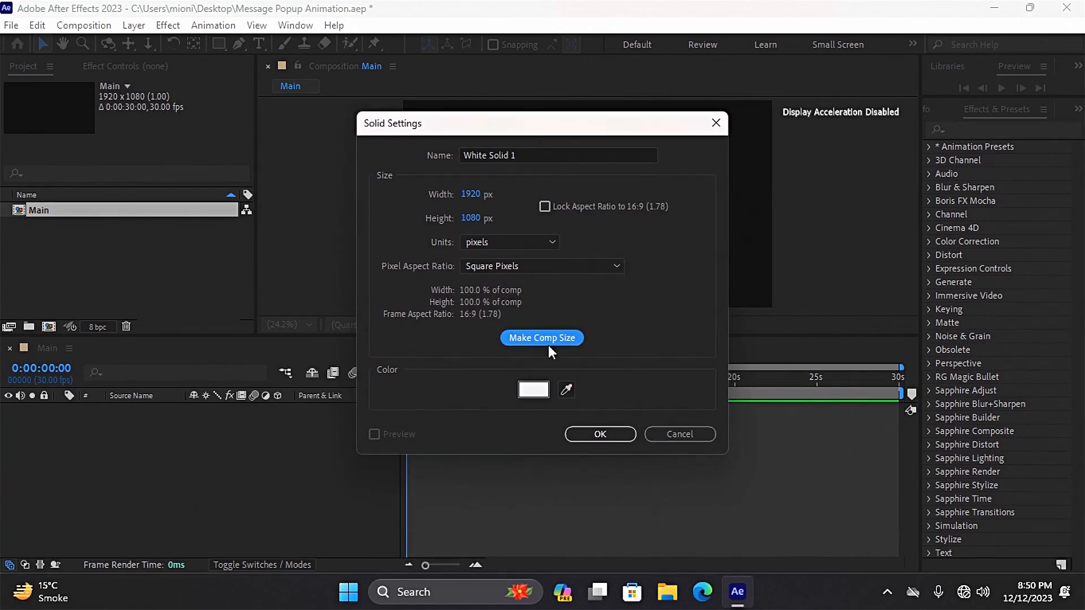
pyautogui.click(600, 434)
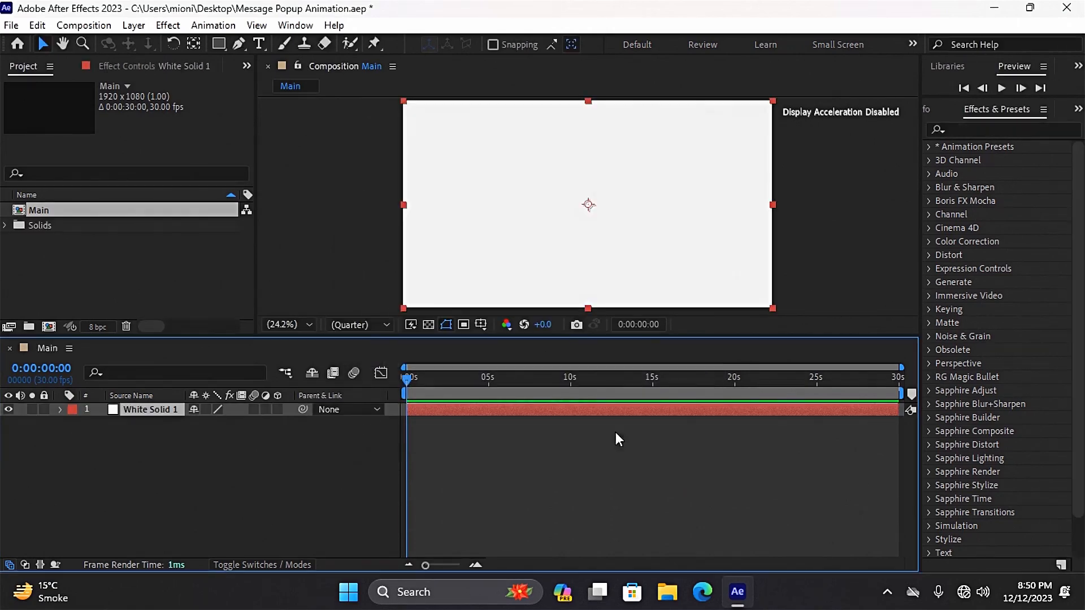
# Draw a rectangle shape about 625 by 186 px near the middle of the frame on its own layer.
pyautogui.click(220, 43)
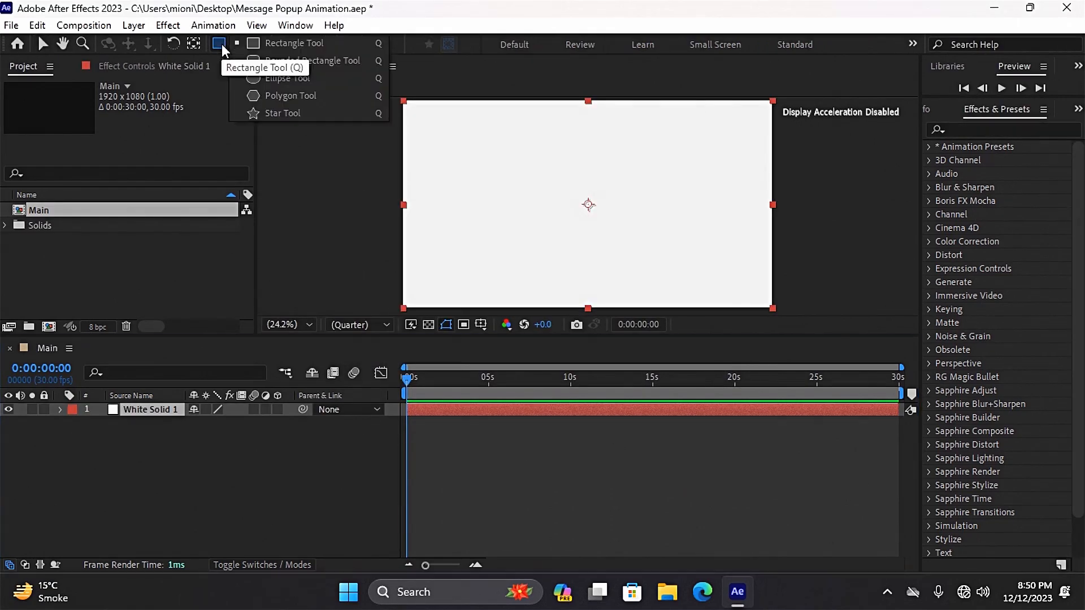
pyautogui.click(277, 45)
pyautogui.click(367, 475)
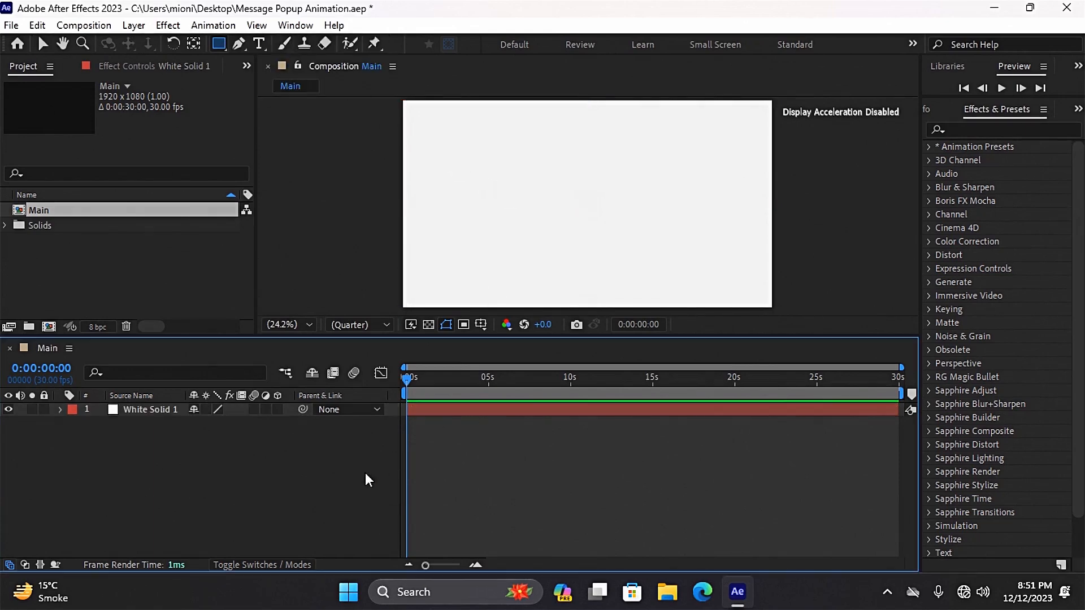
pyautogui.moveTo(519, 183); pyautogui.dragTo(645, 219)
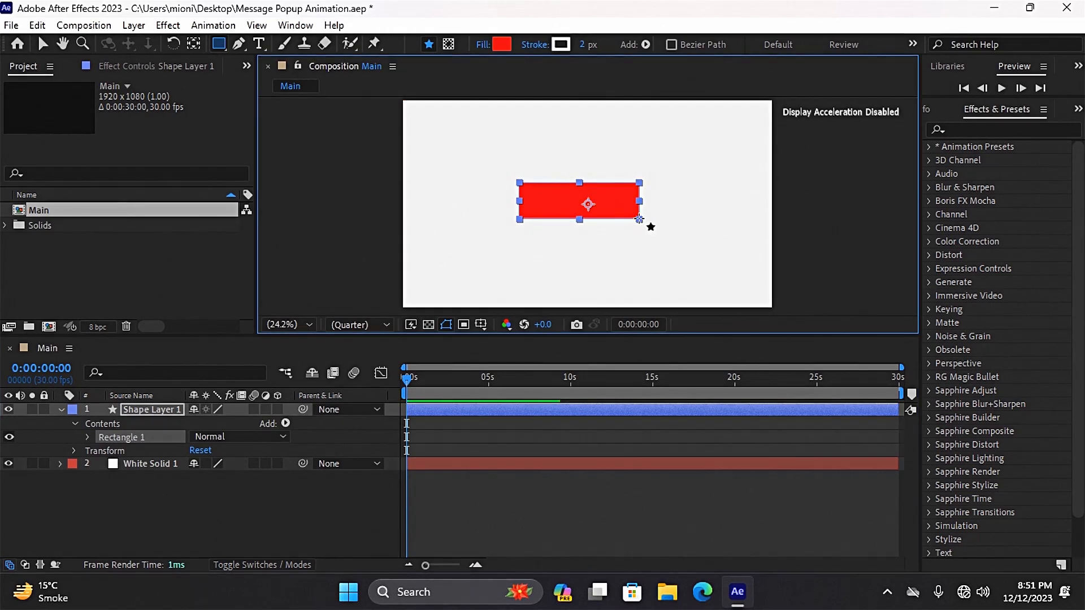
# Set the rectangle's fill to FFFFFF and its stroke to None.
pyautogui.click(502, 44)
pyautogui.write('FFFFFF')
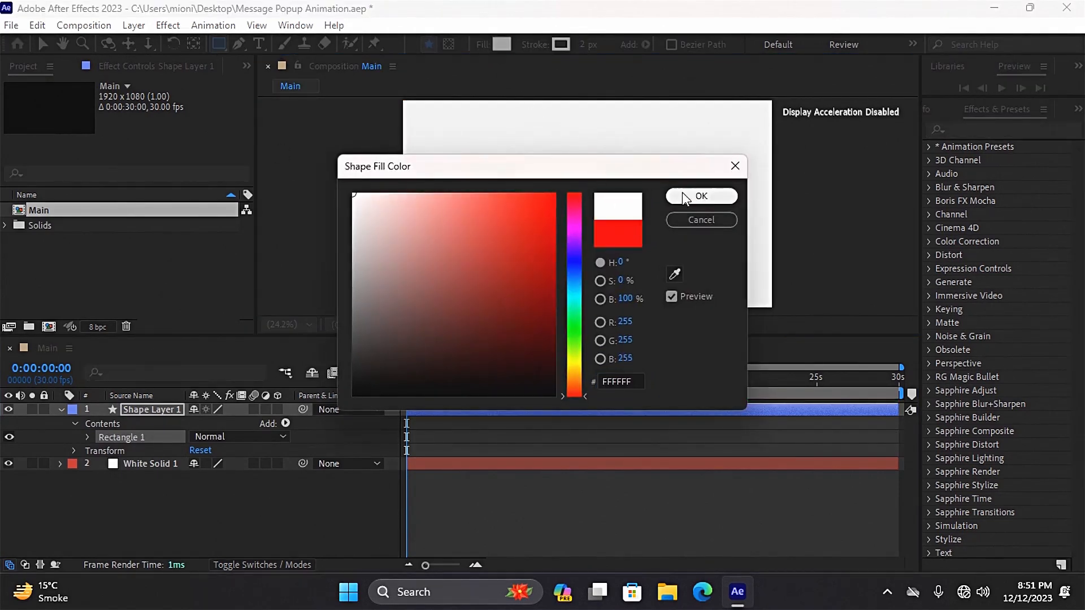
pyautogui.click(701, 195)
pyautogui.click(534, 45)
pyautogui.click(461, 249)
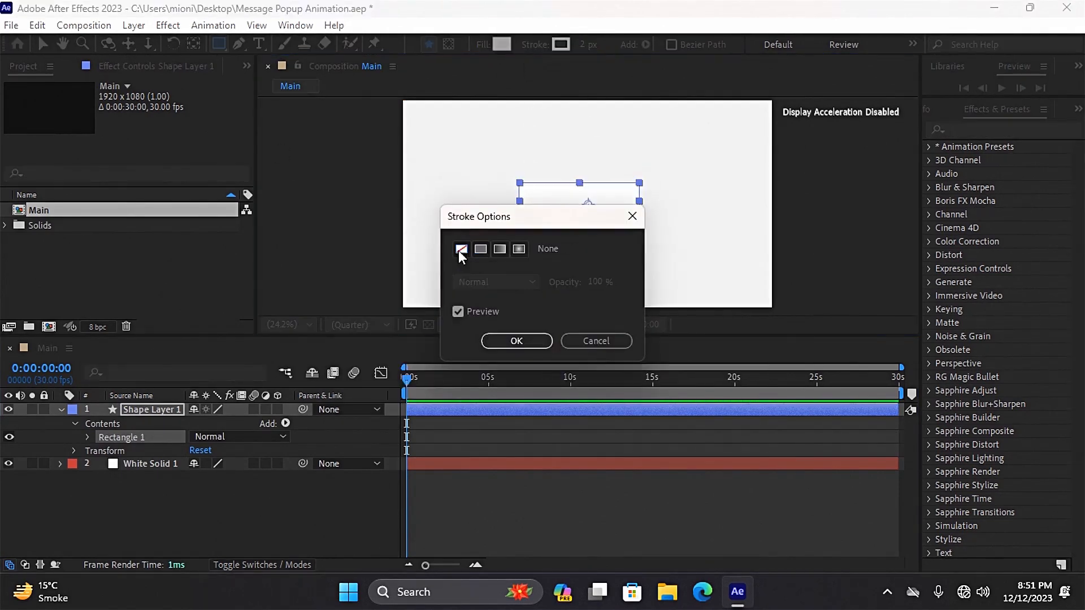
pyautogui.click(516, 341)
pyautogui.click(415, 492)
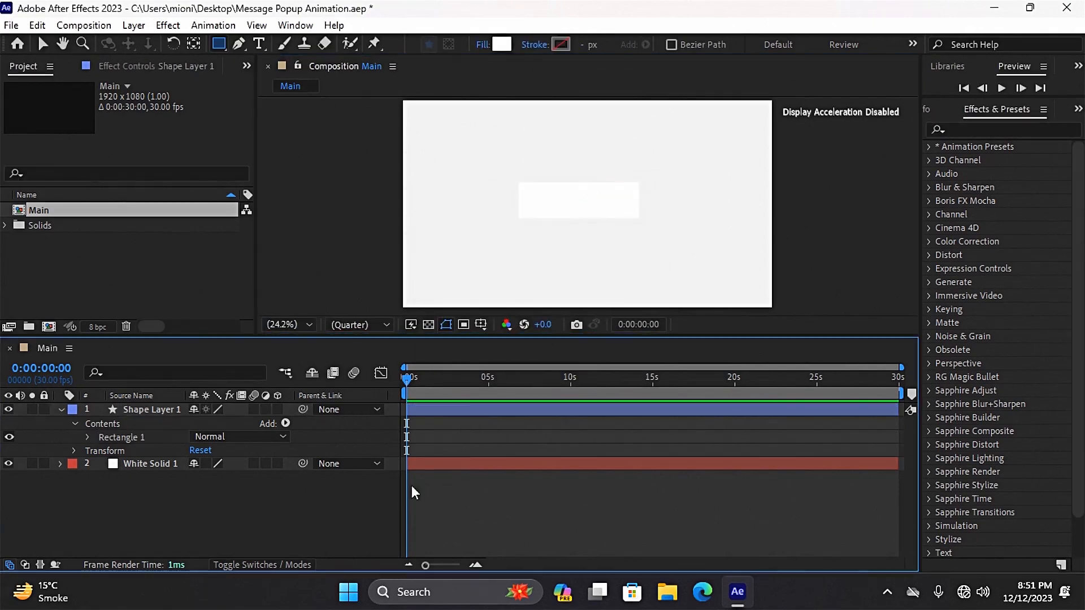
# Show the Align controls and center the rectangle layer horizontally and vertically in the composition.
pyautogui.click(473, 409)
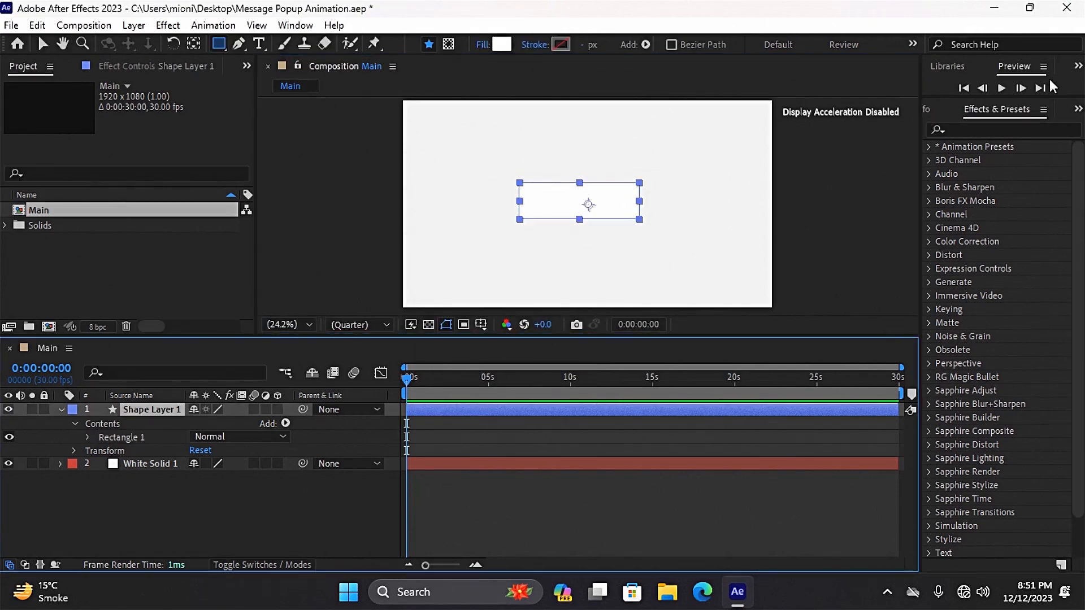
pyautogui.click(1078, 109)
pyautogui.click(295, 24)
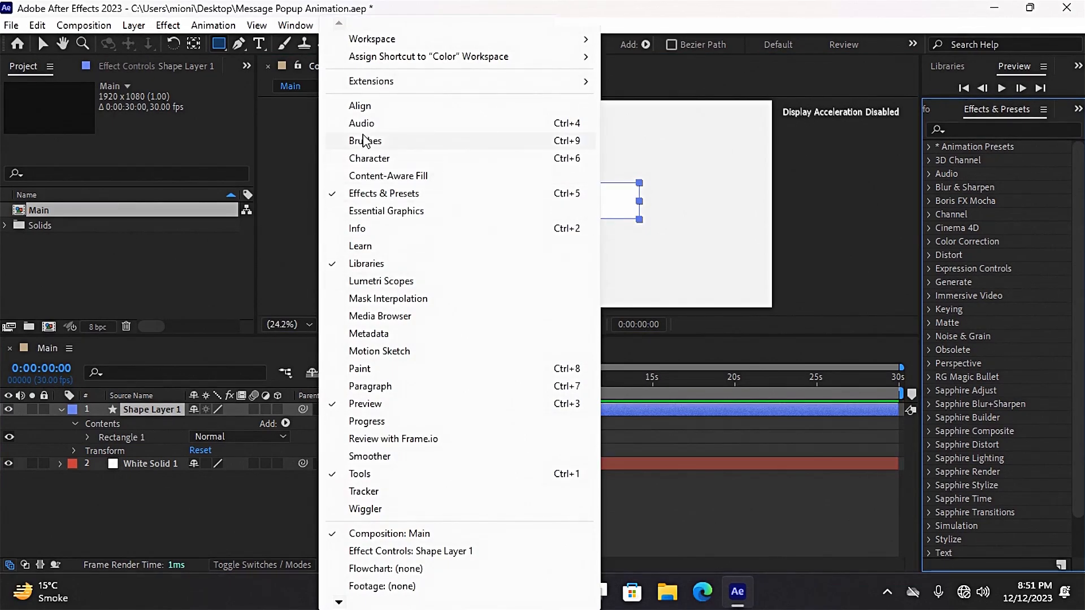
pyautogui.click(360, 107)
pyautogui.moveTo(764, 73); pyautogui.dragTo(986, 115)
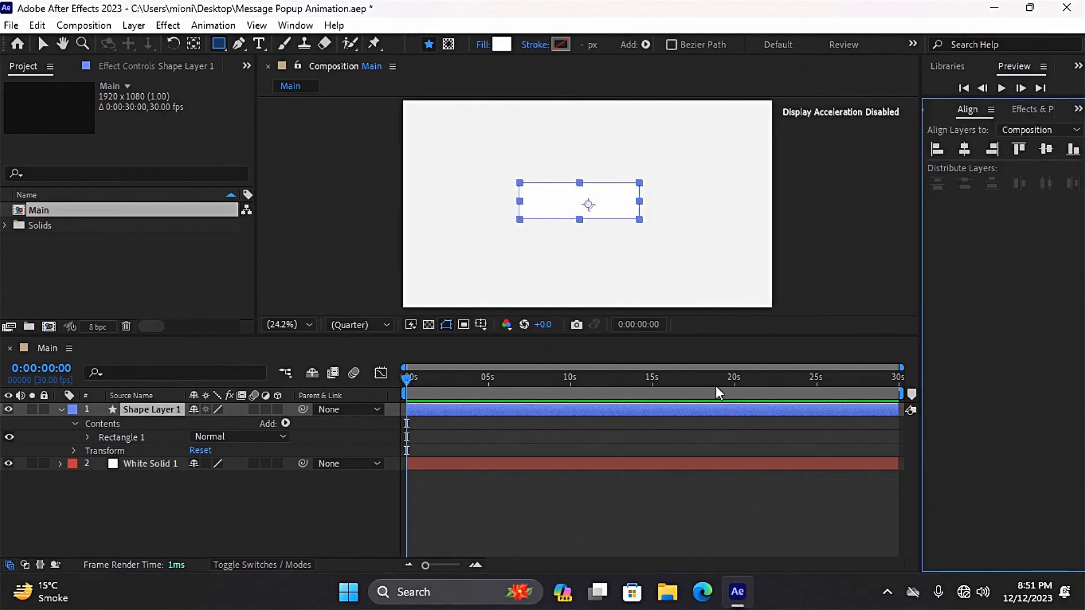
pyautogui.click(964, 148)
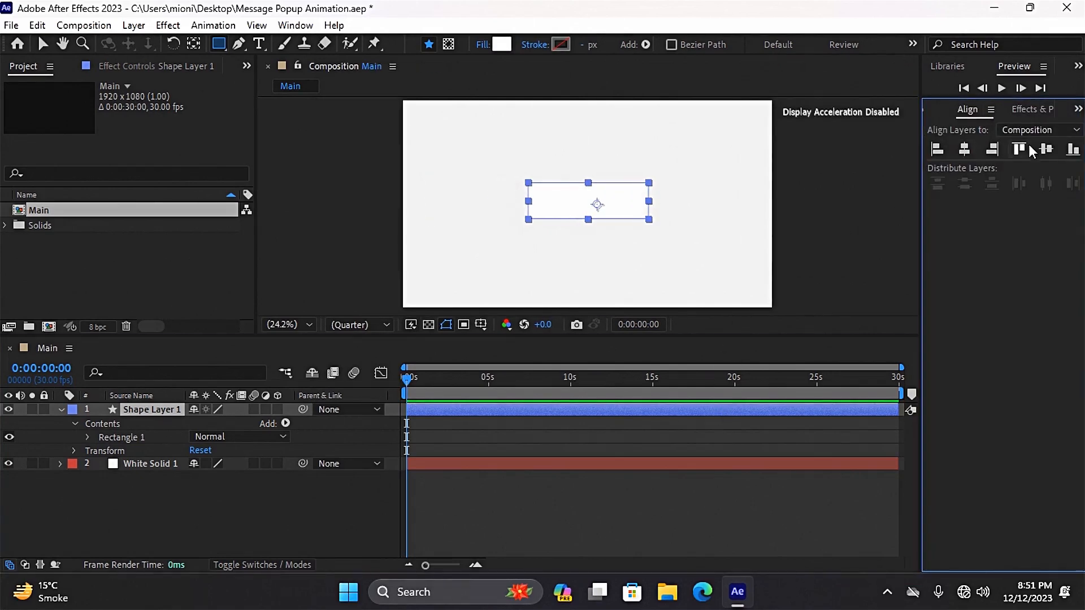
pyautogui.click(1045, 152)
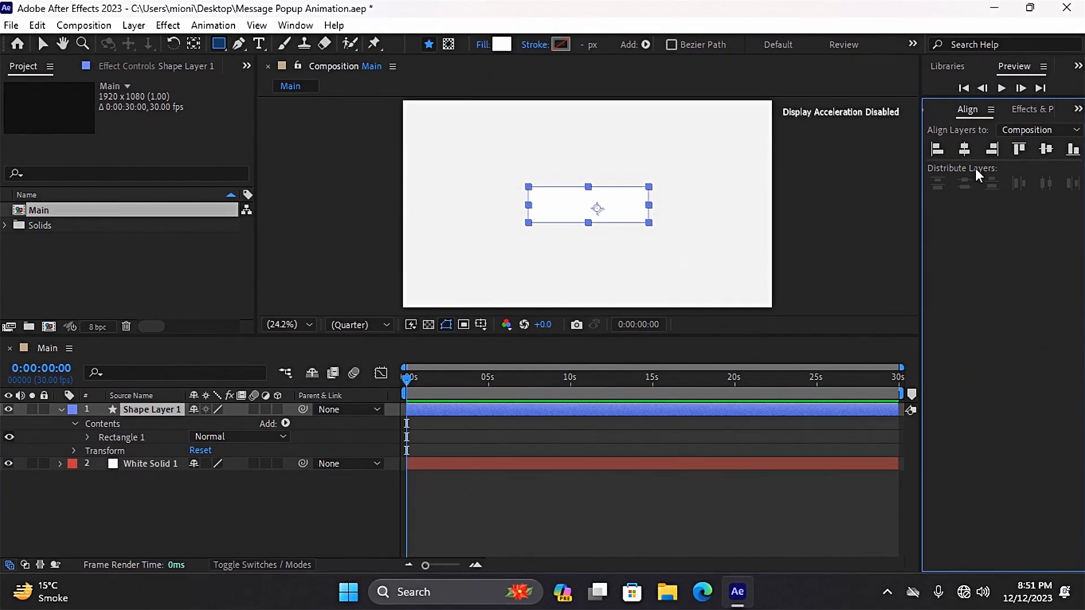
# Center the anchor point within the rectangle shape using the Pan Behind tool.
pyautogui.click(193, 43)
pyautogui.click(648, 484)
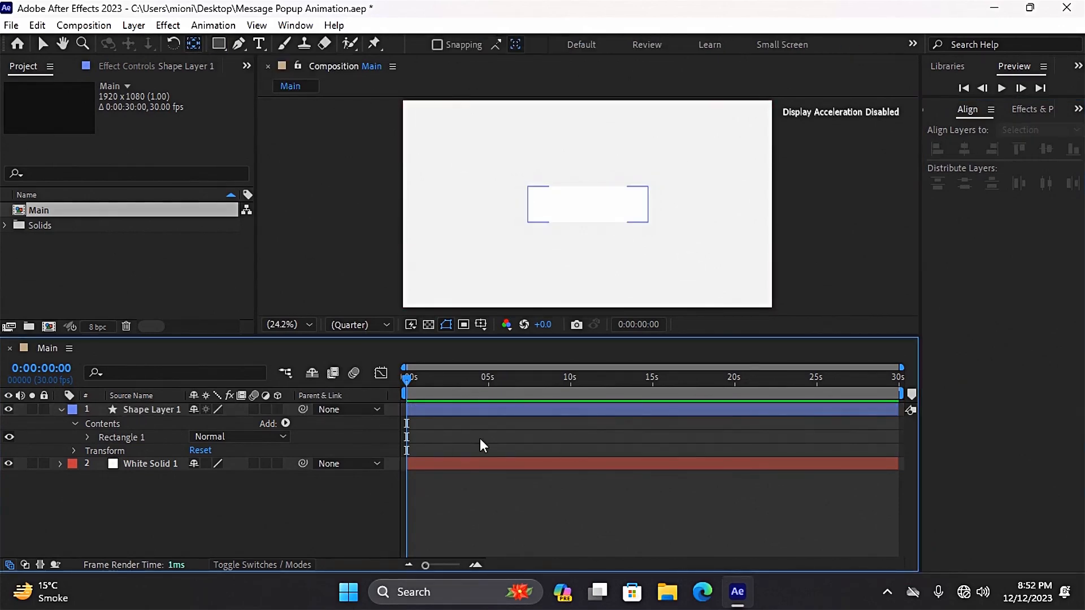
pyautogui.click(479, 411)
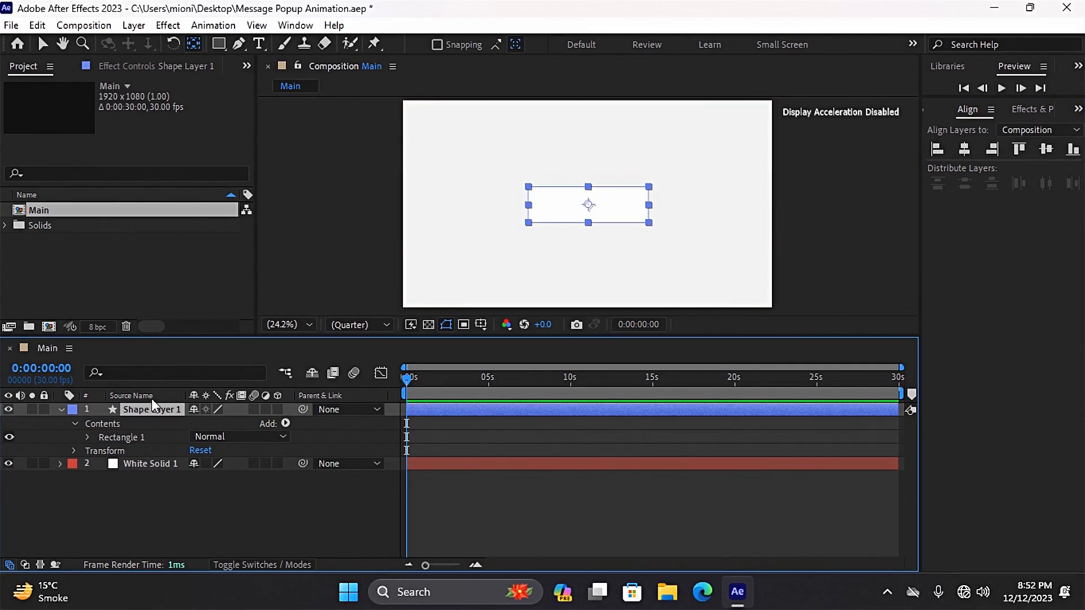
# Switch back to the Selection tool and change the rectangle's fill color to red.
pyautogui.click(49, 45)
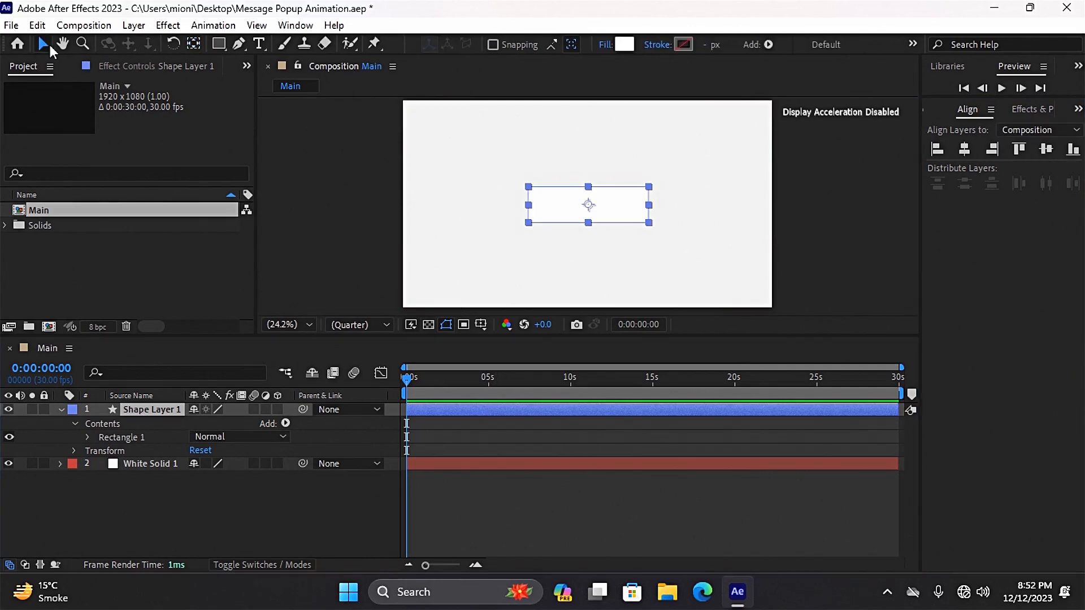
pyautogui.click(626, 49)
pyautogui.click(506, 210)
pyautogui.click(530, 199)
pyautogui.click(701, 194)
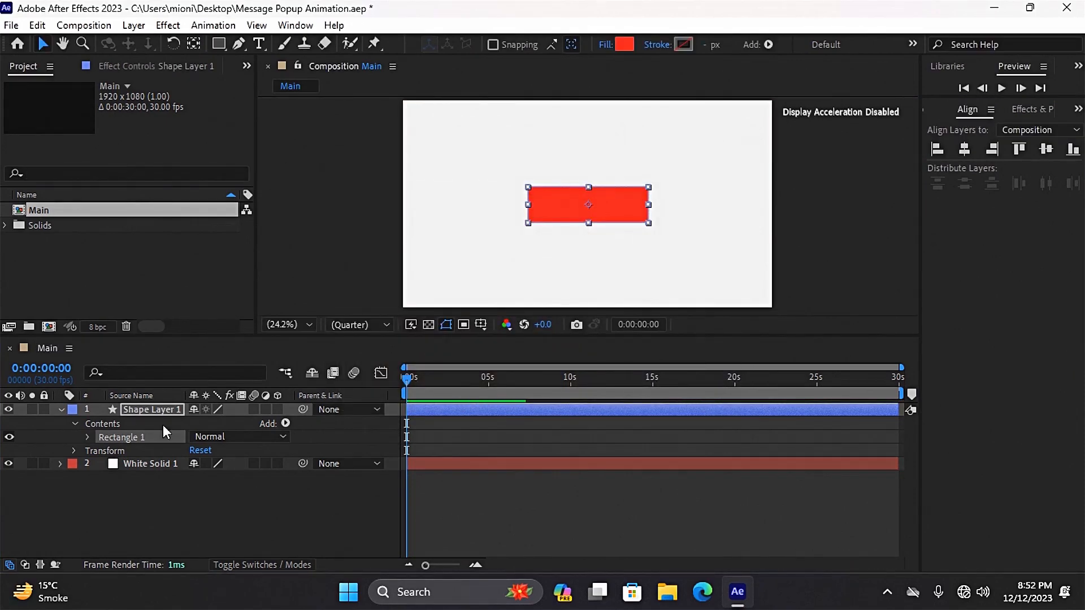
# Set the rectangle path's roundness to 100 and collapse the shape layer's properties.
pyautogui.click(87, 438)
pyautogui.click(102, 450)
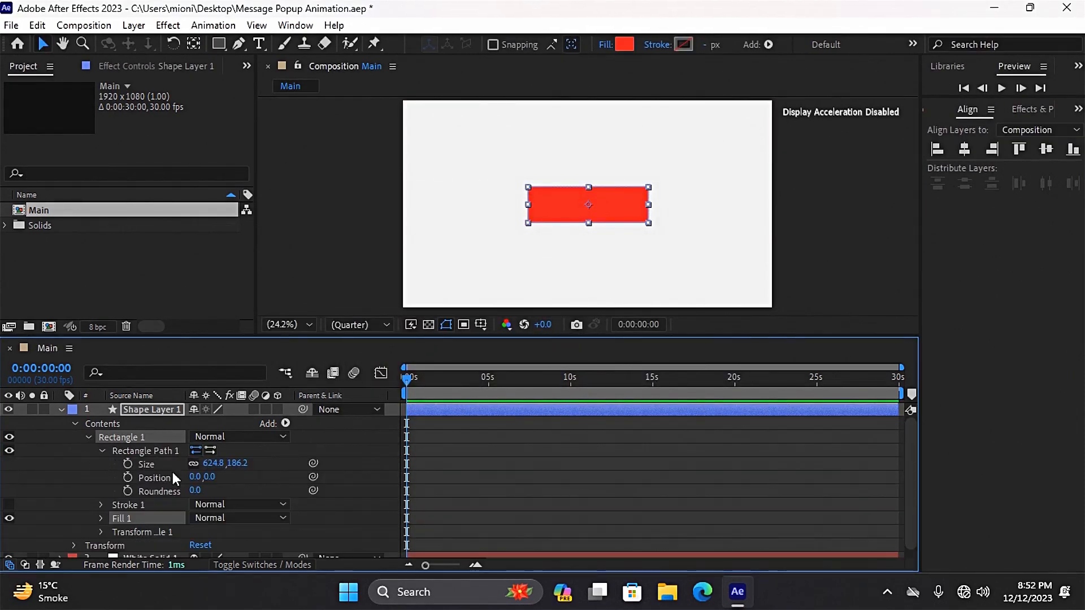
pyautogui.click(195, 490)
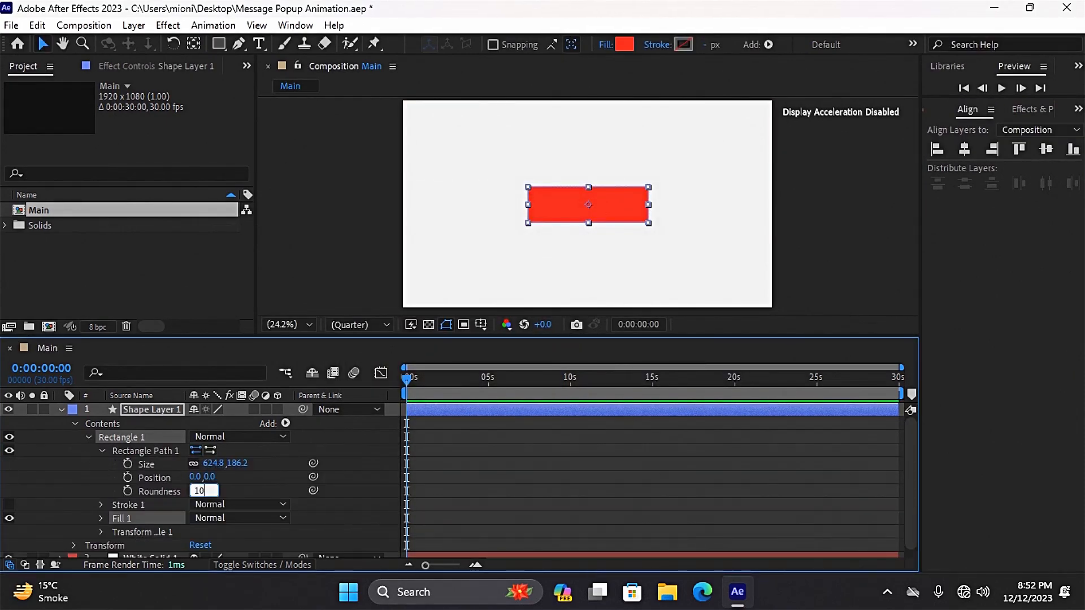
pyautogui.press('Return')
pyautogui.click(357, 446)
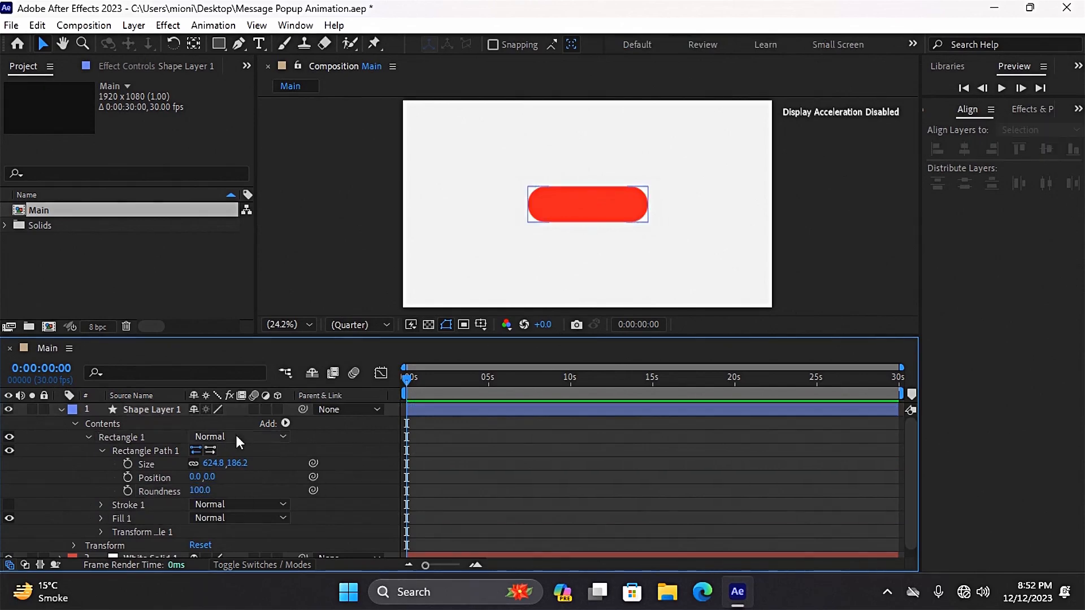
pyautogui.click(102, 451)
pyautogui.click(88, 437)
pyautogui.click(76, 424)
pyautogui.click(60, 410)
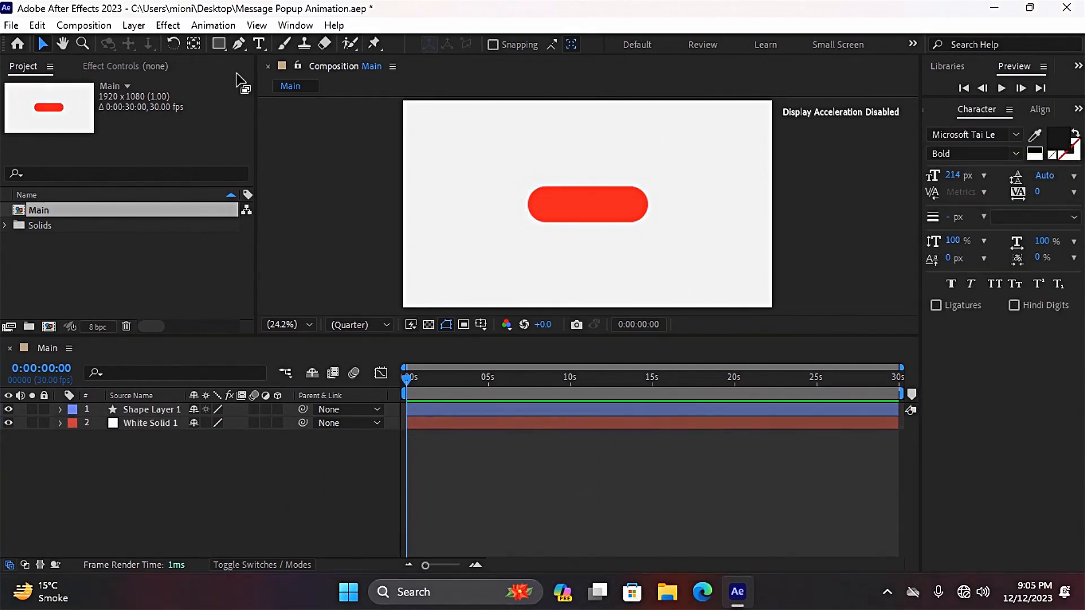
# Add the text "Hi" over the red shape in Microsoft Tai Le Bold at 214 px.
pyautogui.click(258, 44)
pyautogui.click(561, 186)
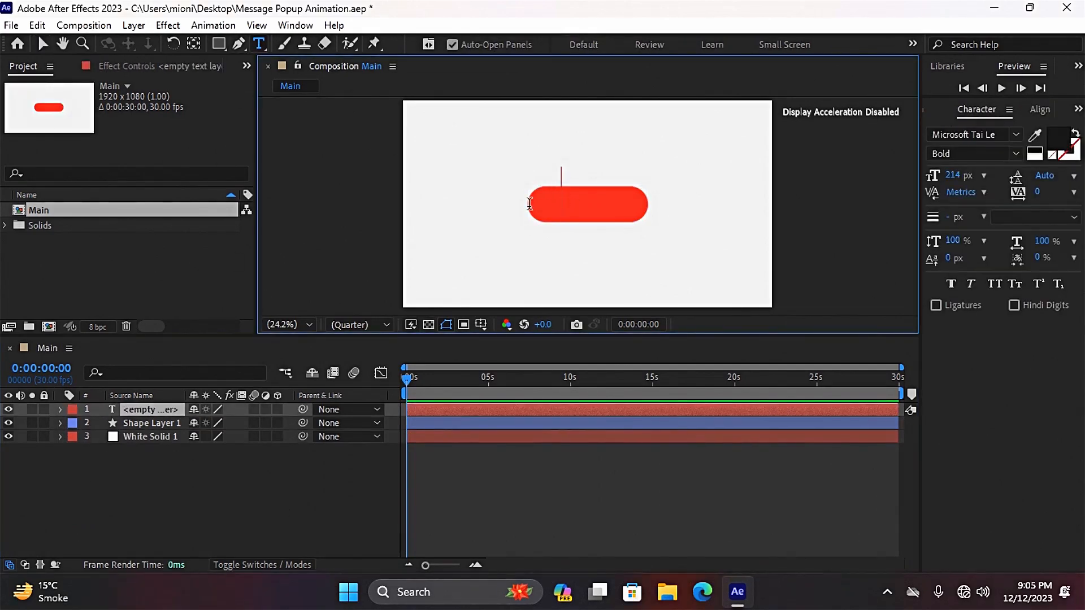
pyautogui.write('Hi')
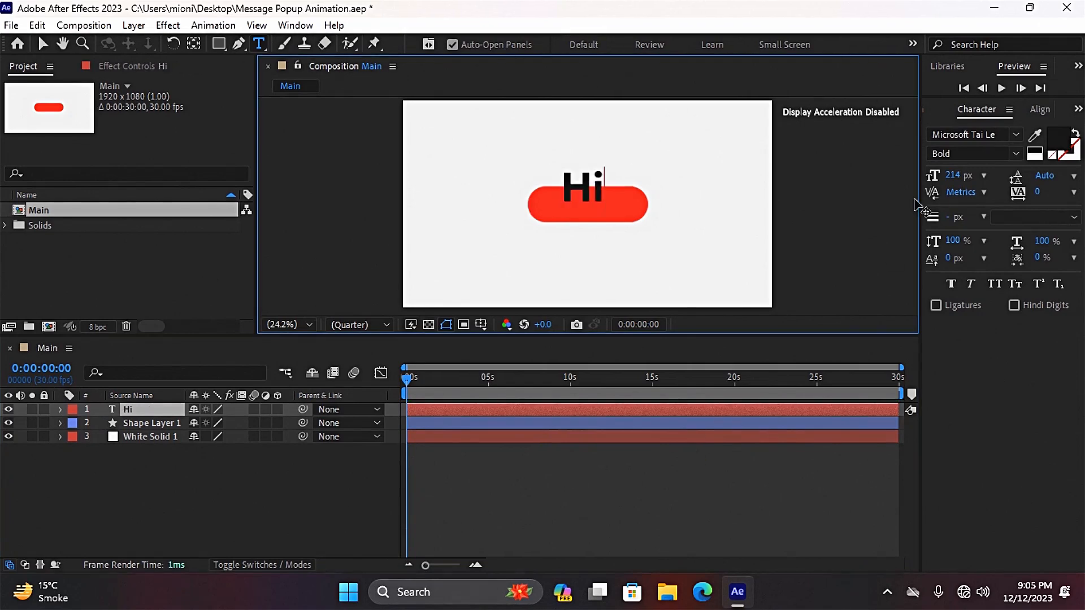
pyautogui.click(1006, 135)
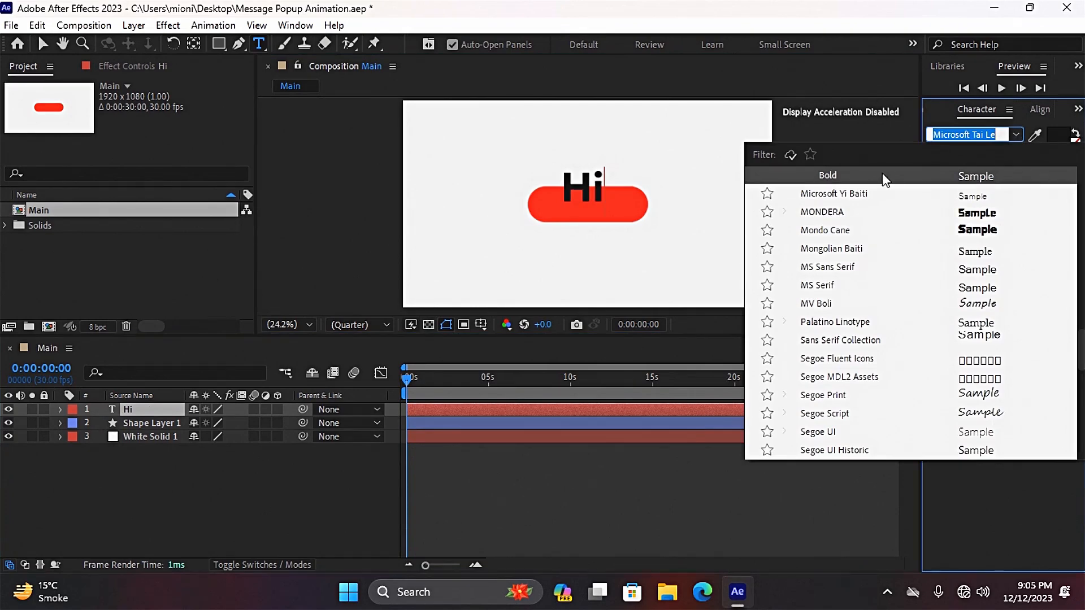
pyautogui.click(842, 512)
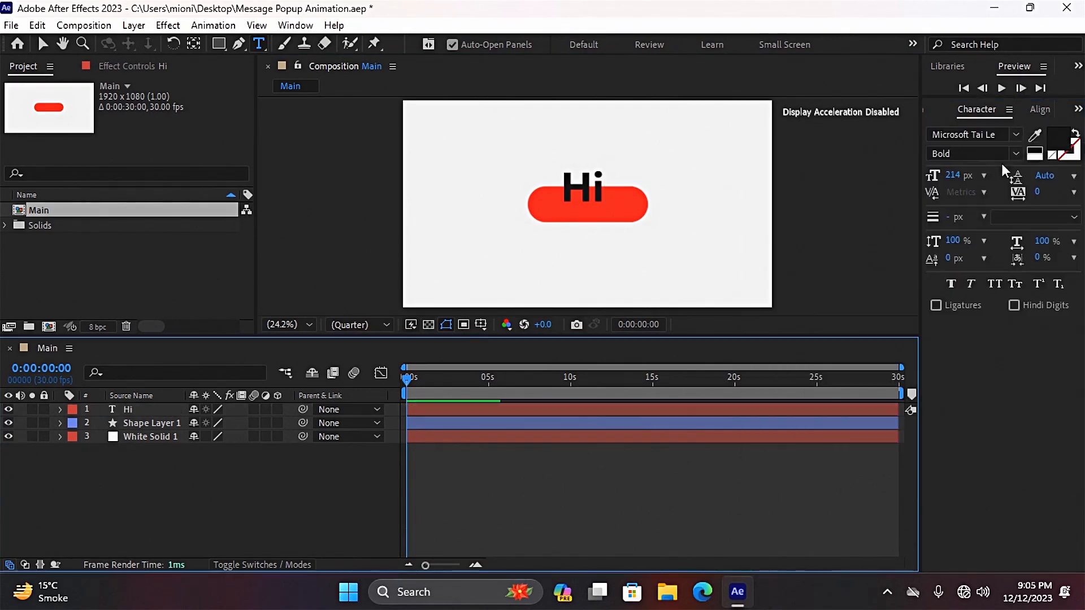
# Center the "Hi" text layer horizontally and vertically in the composition.
pyautogui.click(757, 407)
pyautogui.click(1077, 109)
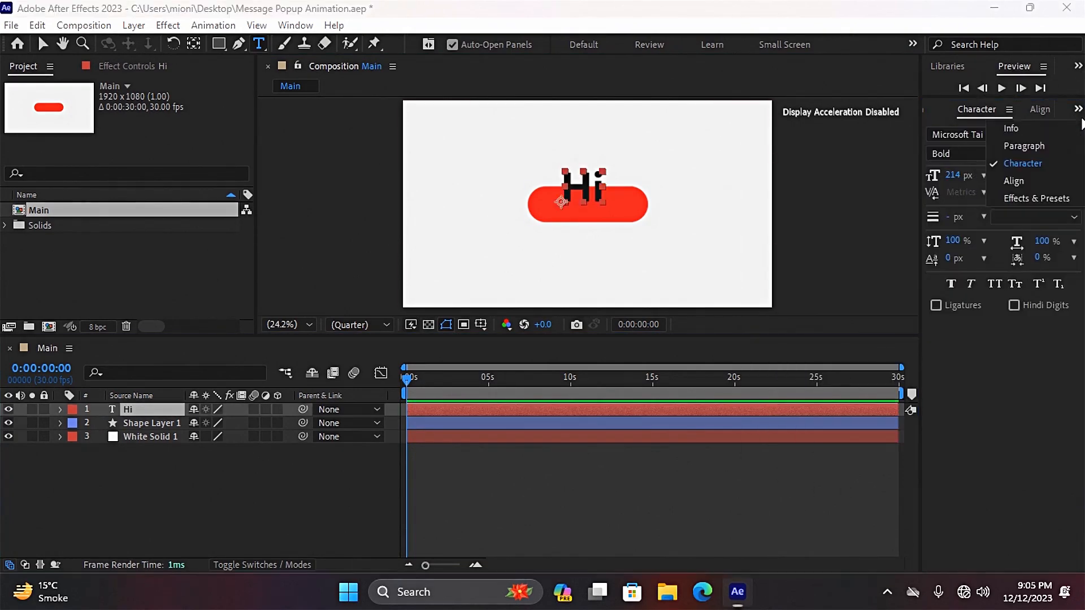
pyautogui.click(1011, 182)
pyautogui.click(969, 150)
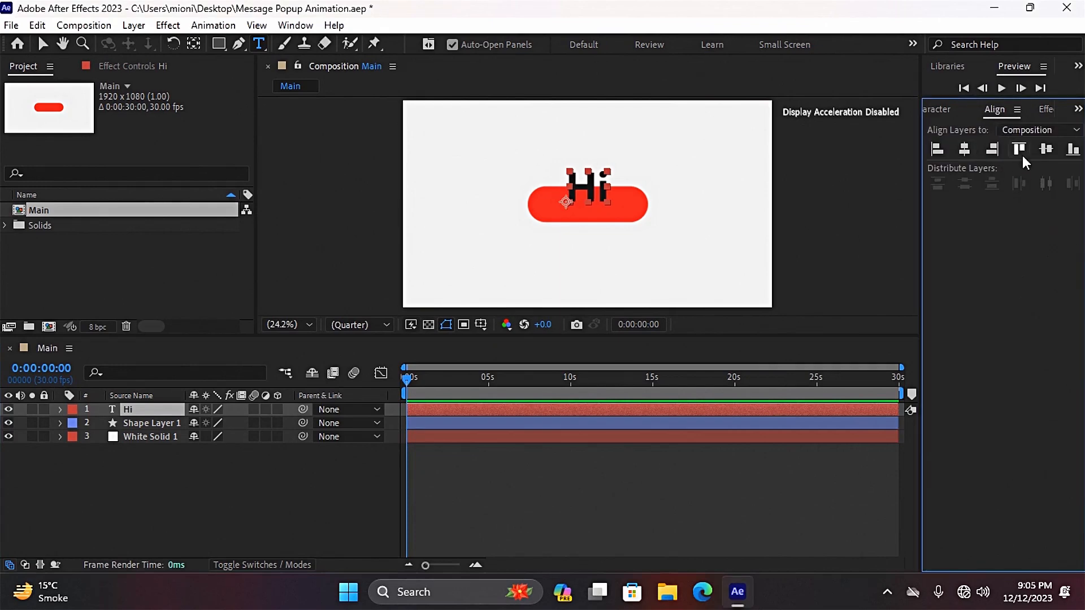
pyautogui.click(1045, 149)
pyautogui.click(686, 507)
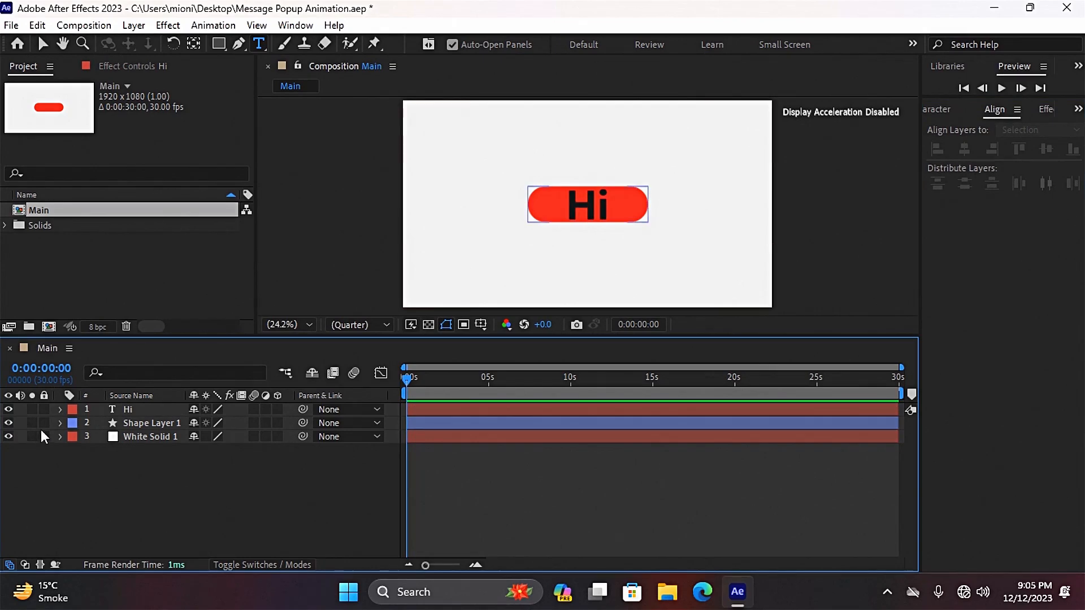
# Resize the bubble's rectangle path to 437.8 by 202.2 and collapse the shape layer's properties.
pyautogui.click(60, 422)
pyautogui.click(75, 437)
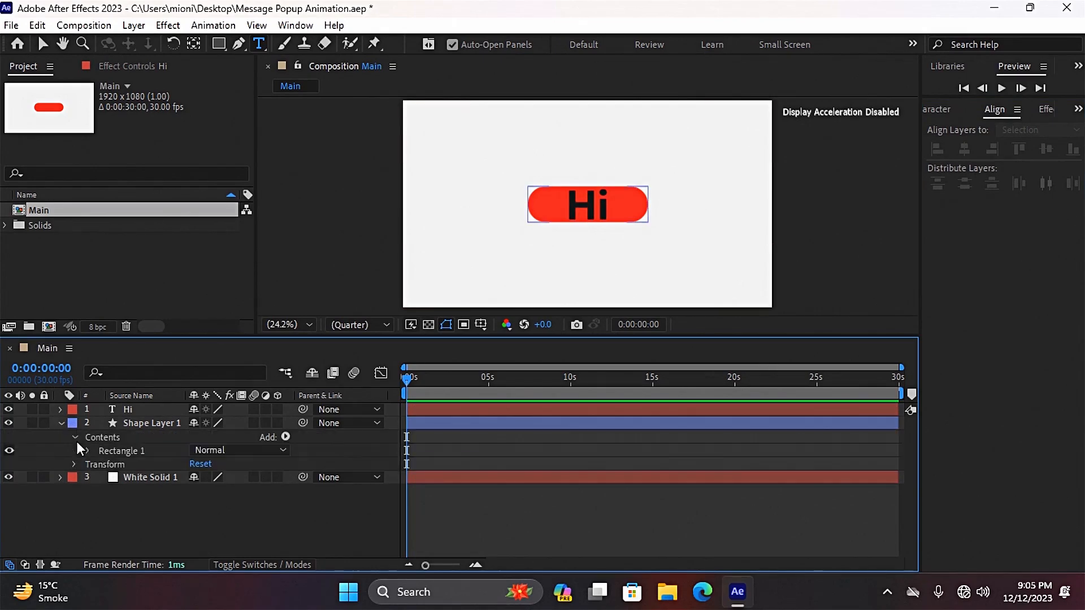
pyautogui.click(89, 450)
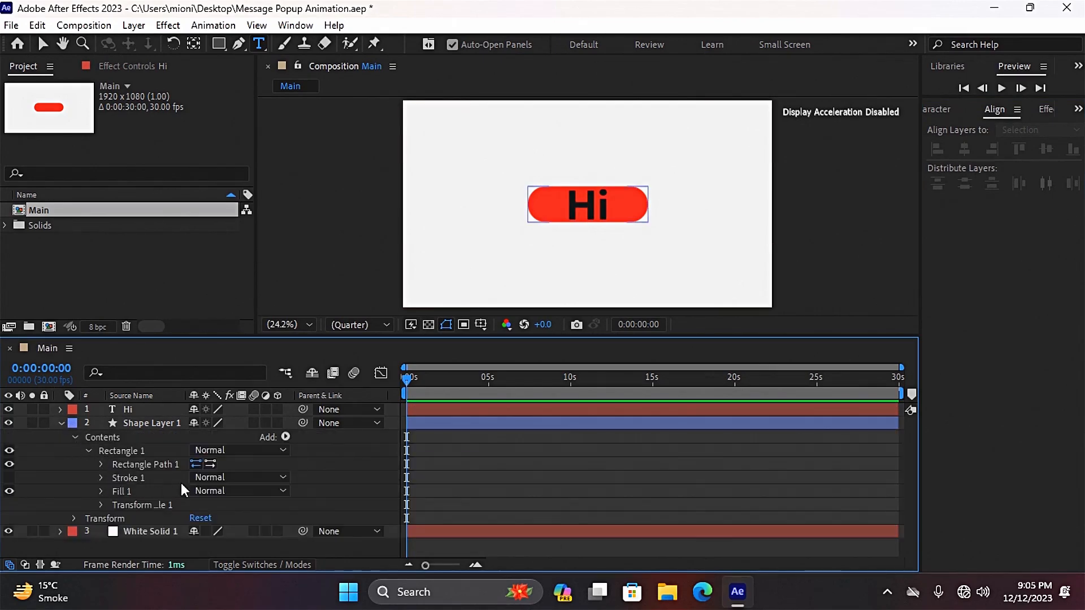
pyautogui.click(111, 464)
pyautogui.click(101, 464)
pyautogui.moveTo(217, 481); pyautogui.dragTo(67, 482)
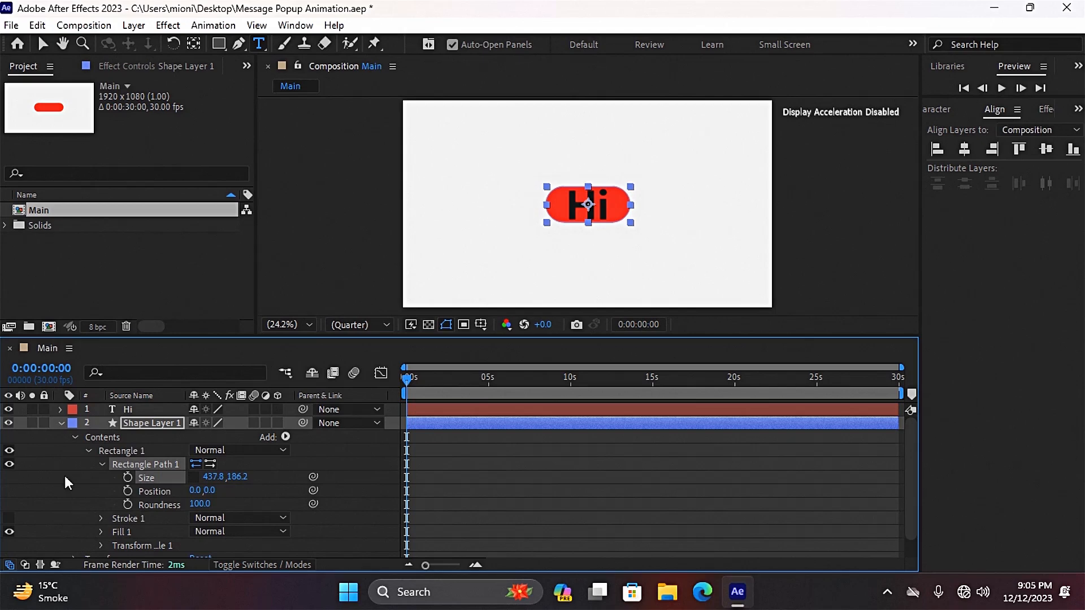
pyautogui.moveTo(234, 476); pyautogui.dragTo(249, 476)
pyautogui.click(409, 442)
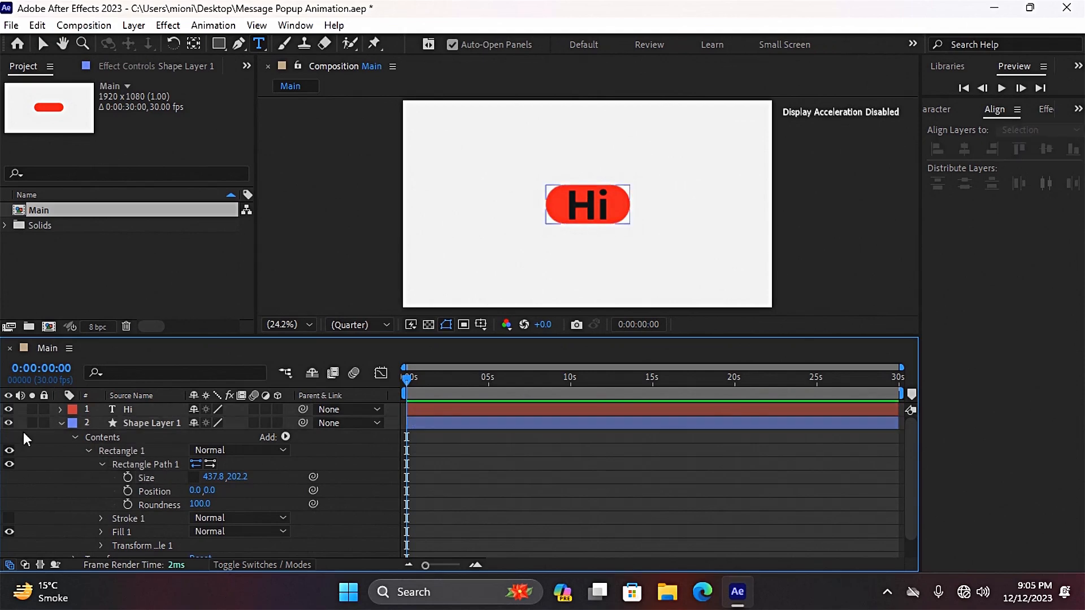
pyautogui.click(87, 423)
# Re-center the "Hi" text layer and the shape layer in the composition, and save the project.
pyautogui.click(135, 409)
pyautogui.click(1000, 159)
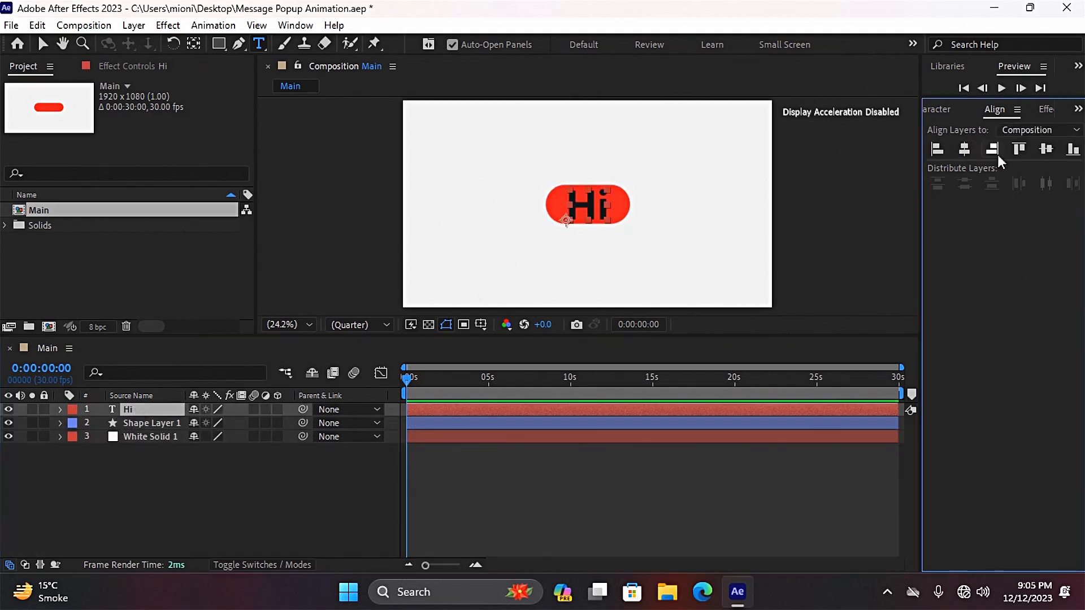
pyautogui.click(800, 424)
pyautogui.click(961, 156)
pyautogui.click(770, 484)
pyautogui.hotkey('ctrl', 's')
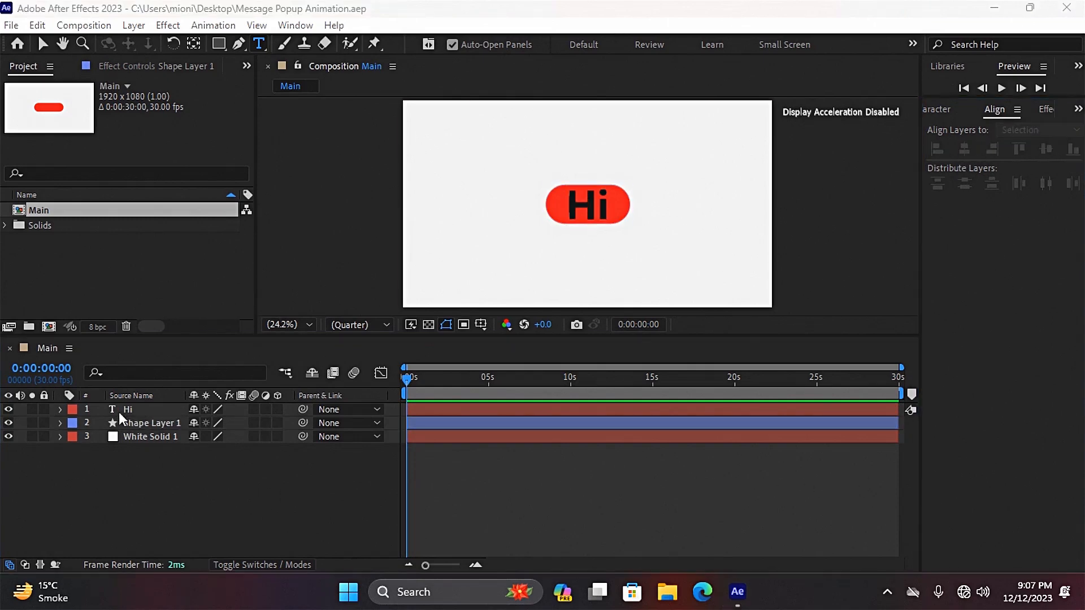
# Change the fill type of Shape Layer 1 to a linear gradient using the Selection tool's fill options.
pyautogui.click(136, 423)
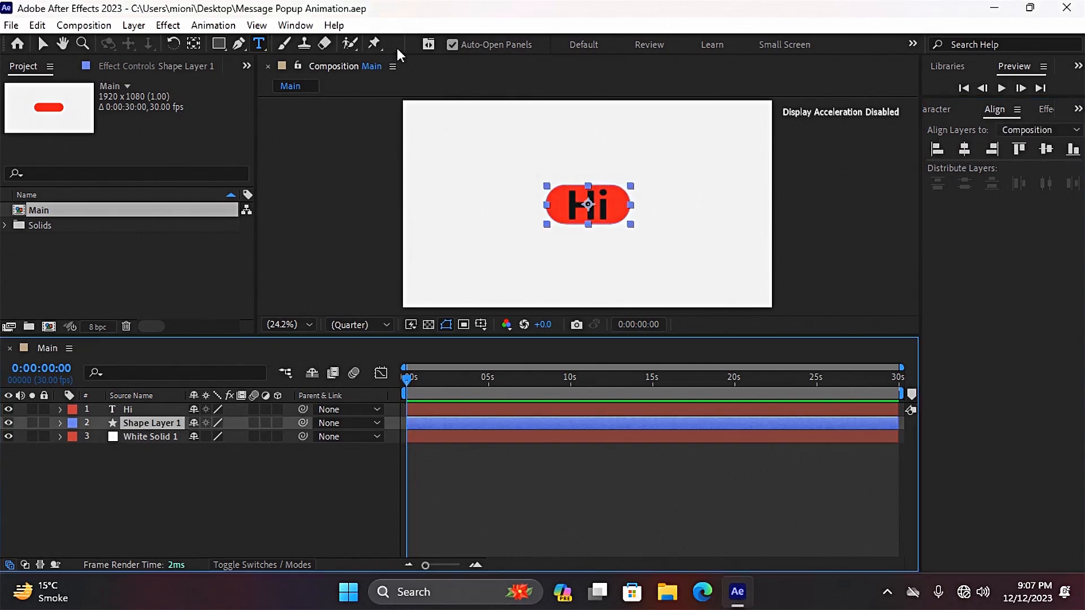
pyautogui.click(43, 44)
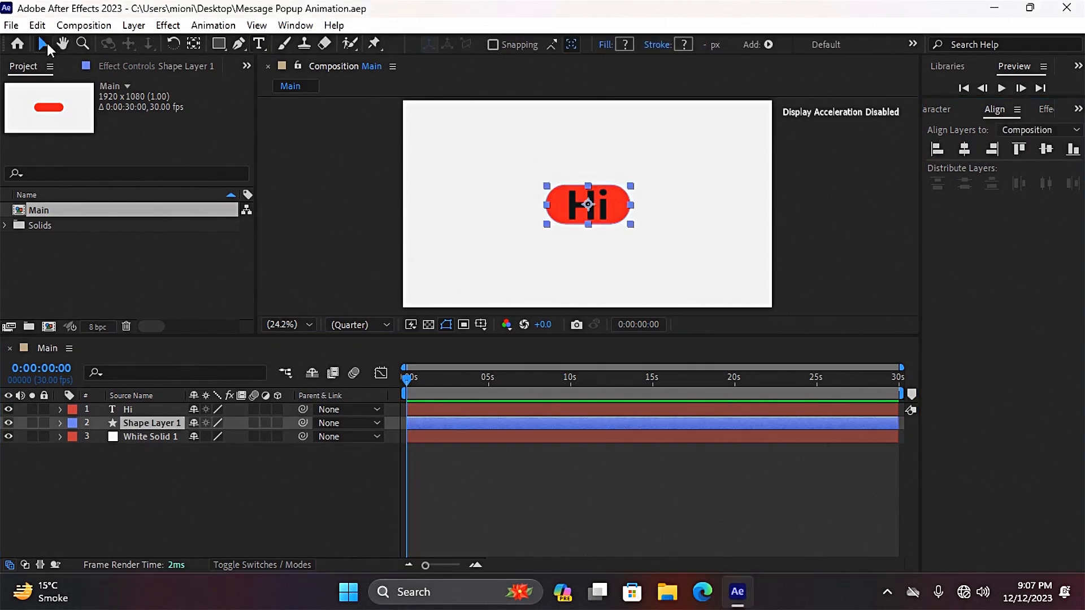
pyautogui.click(602, 44)
pyautogui.click(500, 250)
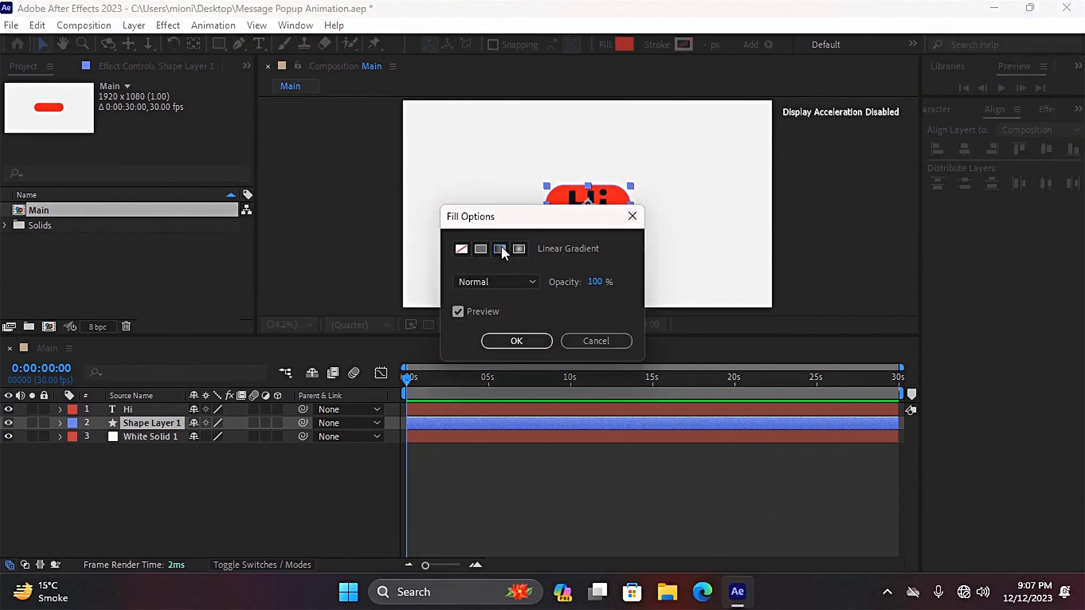
pyautogui.click(516, 341)
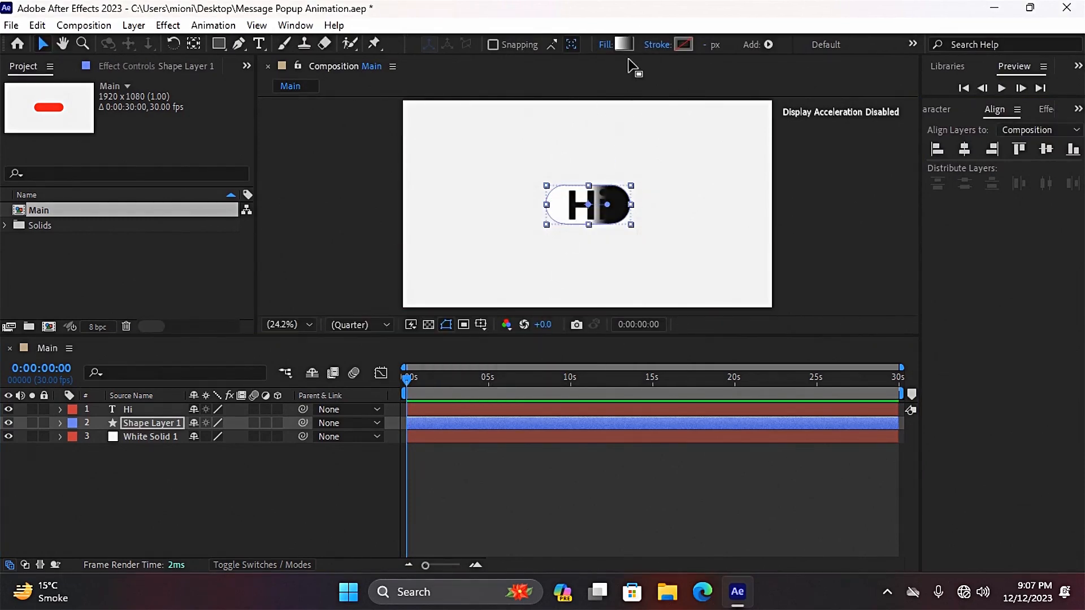
# Color the bubble's gradient from purple 6E04FF at the start to cyan at the end.
pyautogui.click(625, 44)
pyautogui.moveTo(561, 417)
pyautogui.mouseDown()
pyautogui.moveTo(567, 425)
pyautogui.moveTo(582, 305)
pyautogui.mouseUp()
pyautogui.moveTo(523, 262); pyautogui.dragTo(552, 225)
pyautogui.click(658, 197)
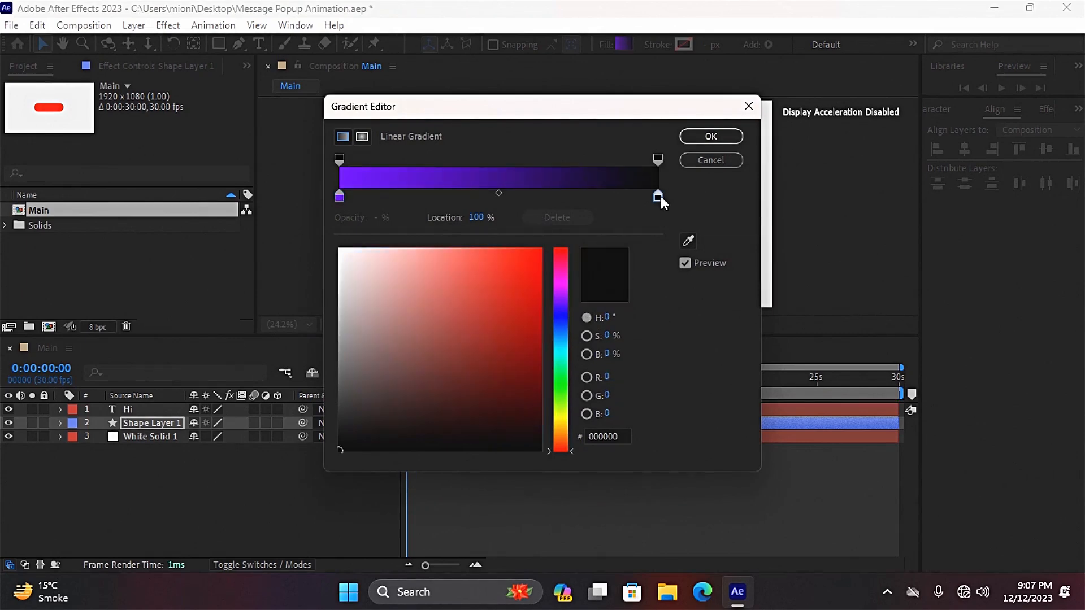
pyautogui.click(569, 379)
pyautogui.moveTo(569, 385); pyautogui.dragTo(568, 356)
pyautogui.click(539, 251)
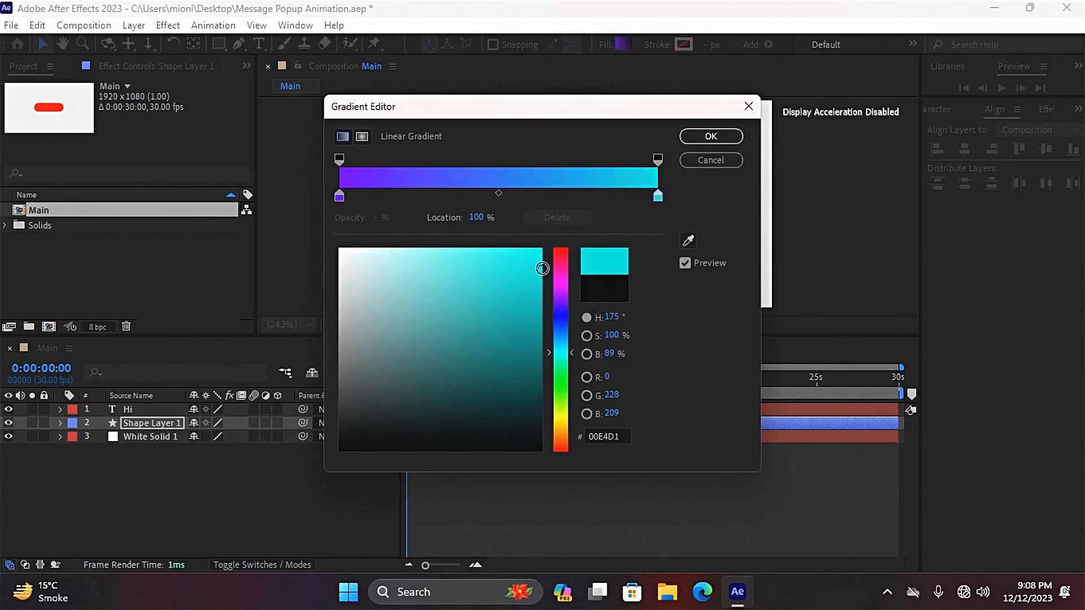
pyautogui.click(706, 140)
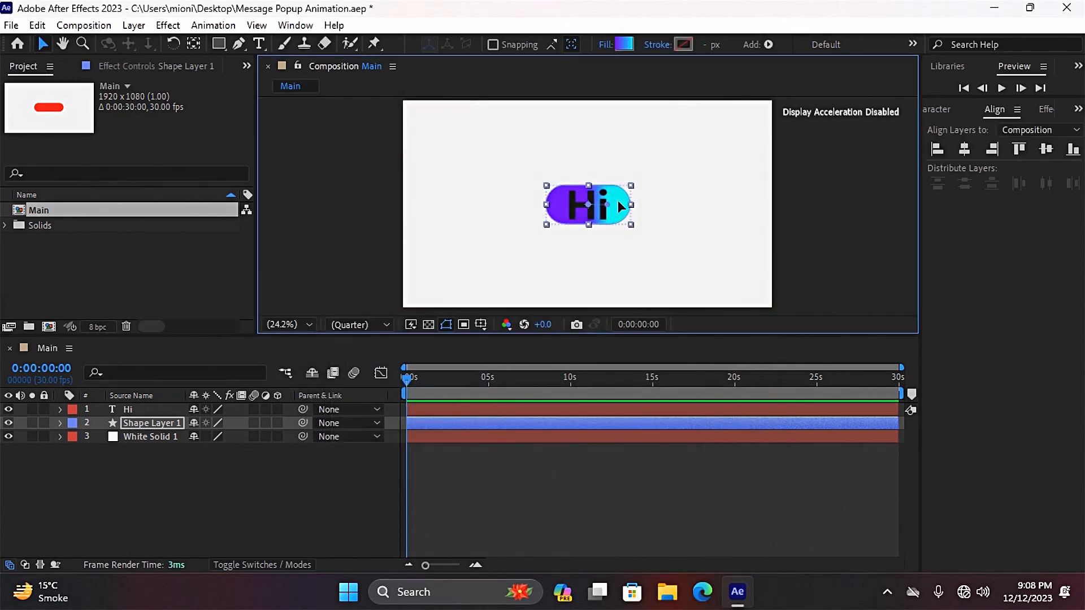
# Stretch the gradient diagonally beyond the bubble's upper-left and lower-right edges and change its starting color to green.
pyautogui.moveTo(588, 204); pyautogui.dragTo(496, 129)
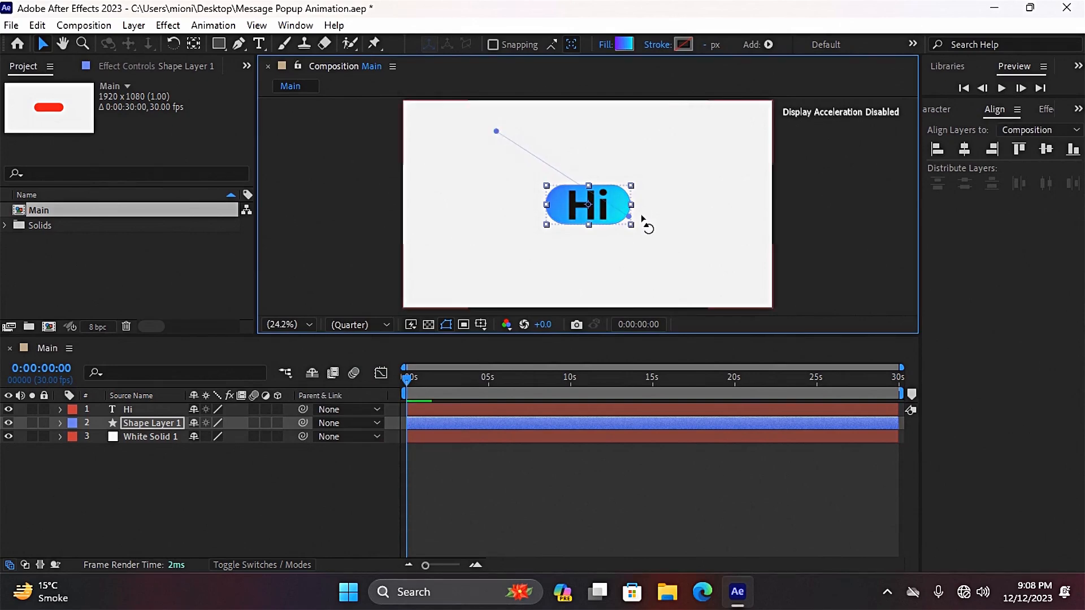
pyautogui.moveTo(631, 222)
pyautogui.mouseDown()
pyautogui.moveTo(689, 272)
pyautogui.moveTo(750, 298)
pyautogui.moveTo(690, 262)
pyautogui.moveTo(681, 221)
pyautogui.moveTo(623, 220)
pyautogui.moveTo(646, 223)
pyautogui.mouseUp()
pyautogui.click(624, 44)
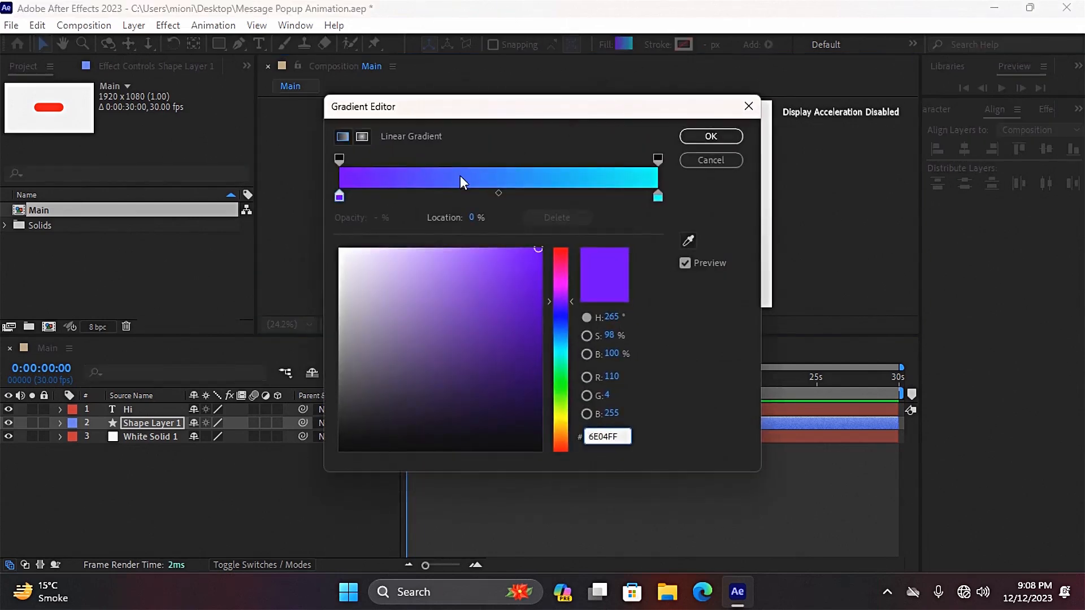
pyautogui.click(339, 196)
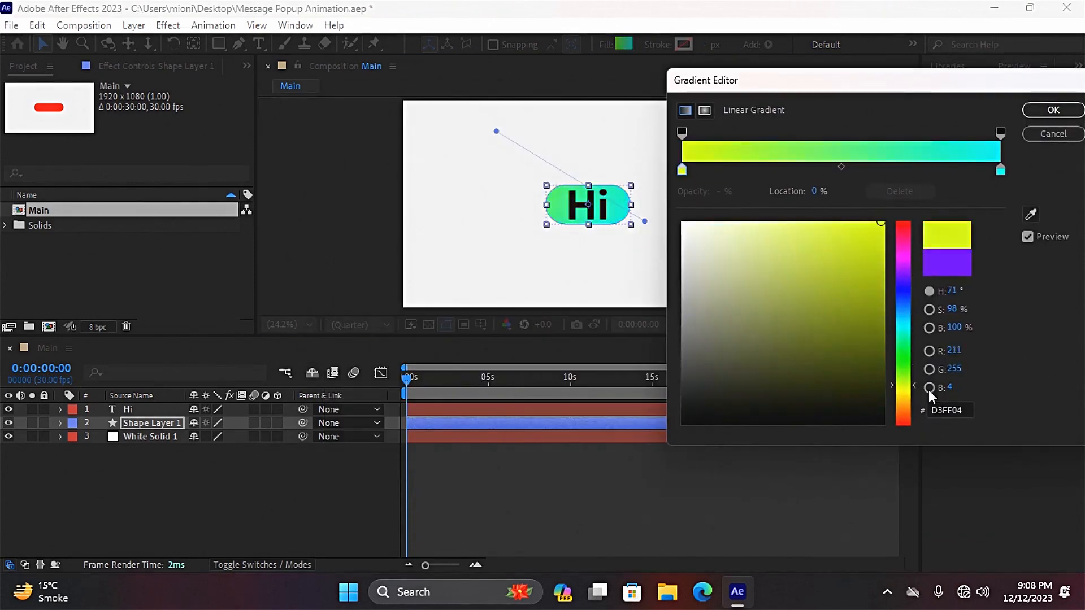
pyautogui.moveTo(920, 388); pyautogui.dragTo(917, 361)
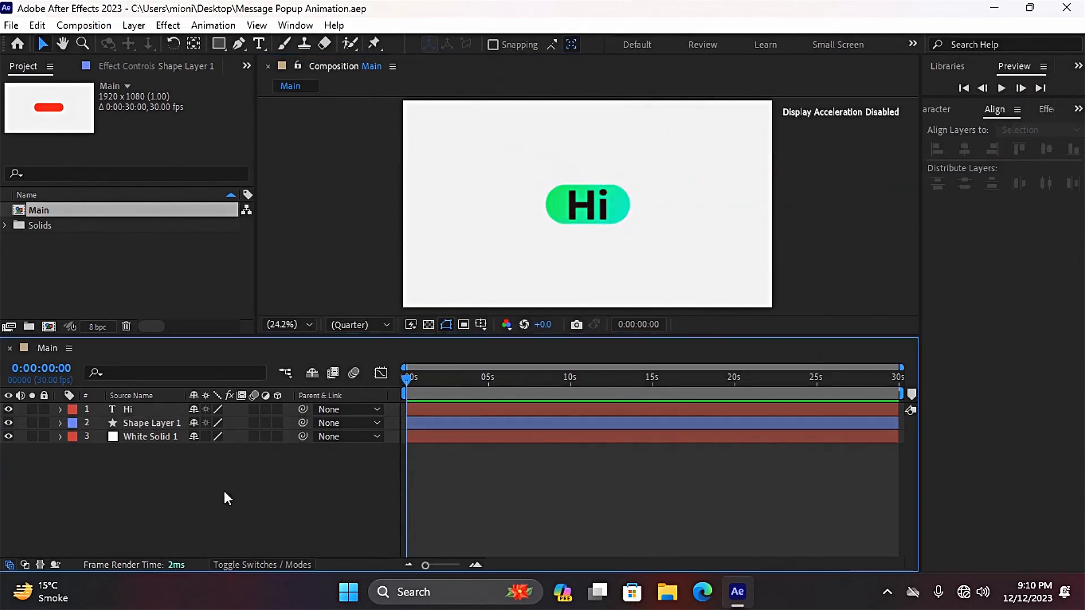
# Add an Inner Glow layer style to Shape Layer 1.
pyautogui.click(166, 425)
pyautogui.rightClick(166, 426)
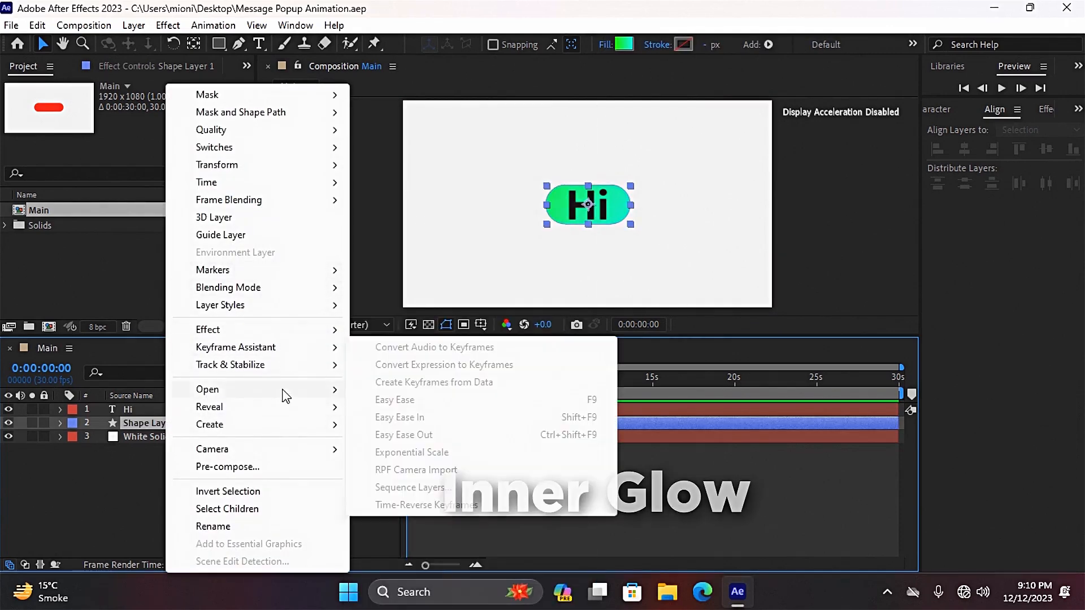
pyautogui.moveTo(287, 406)
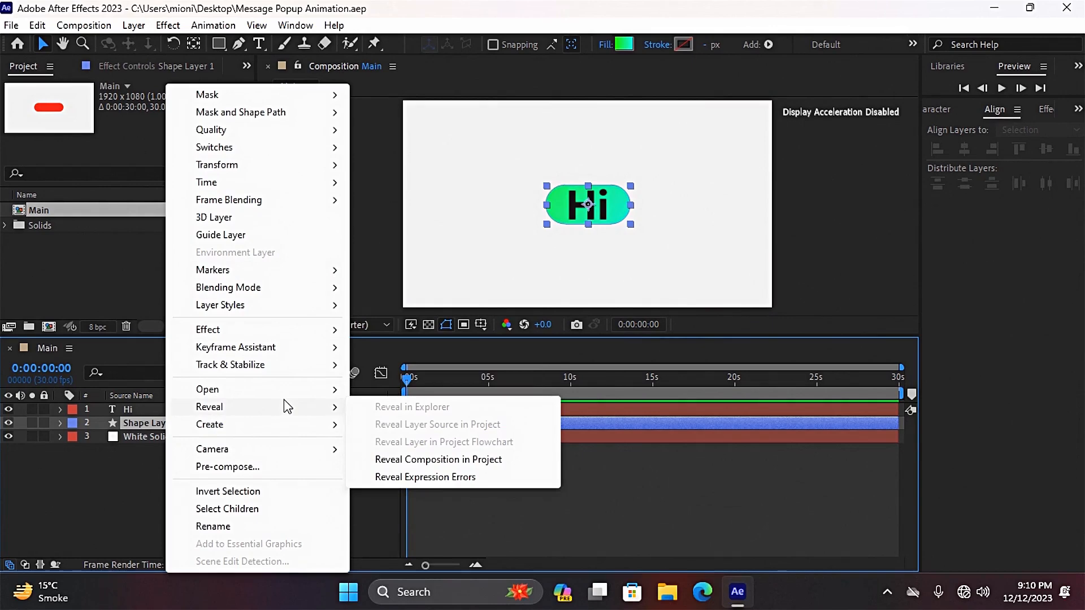
pyautogui.moveTo(277, 316)
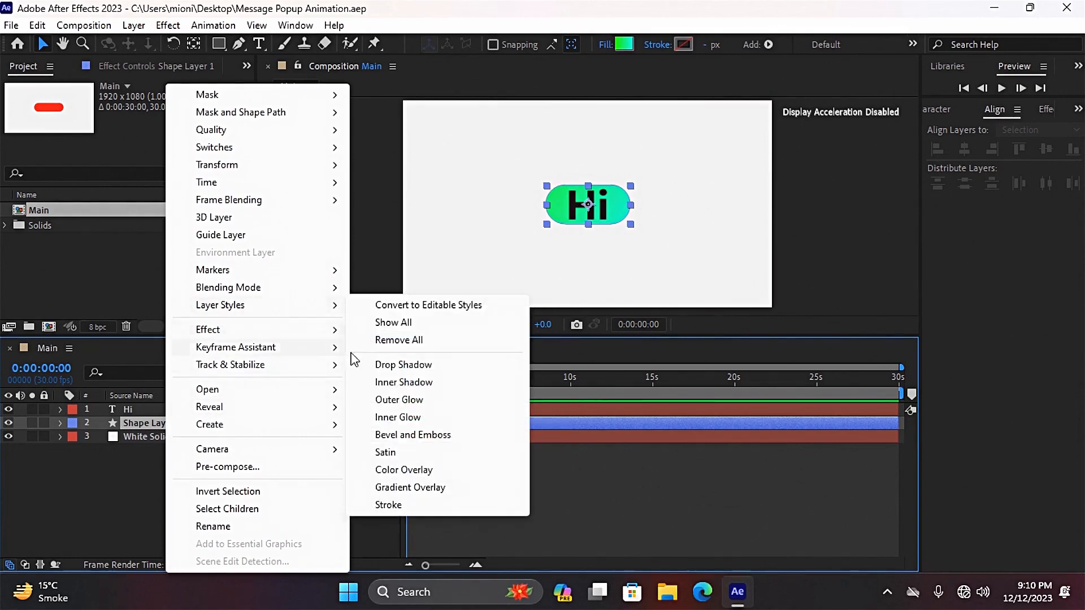
pyautogui.click(406, 417)
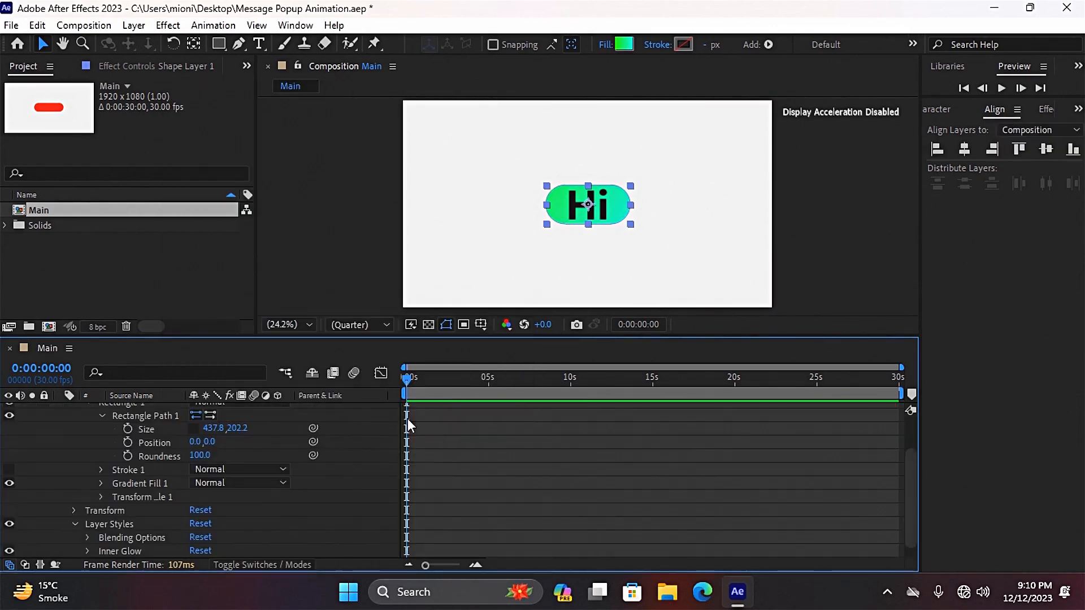
# Set the inner glow's opacity to 100% and its size to 130.
pyautogui.click(87, 549)
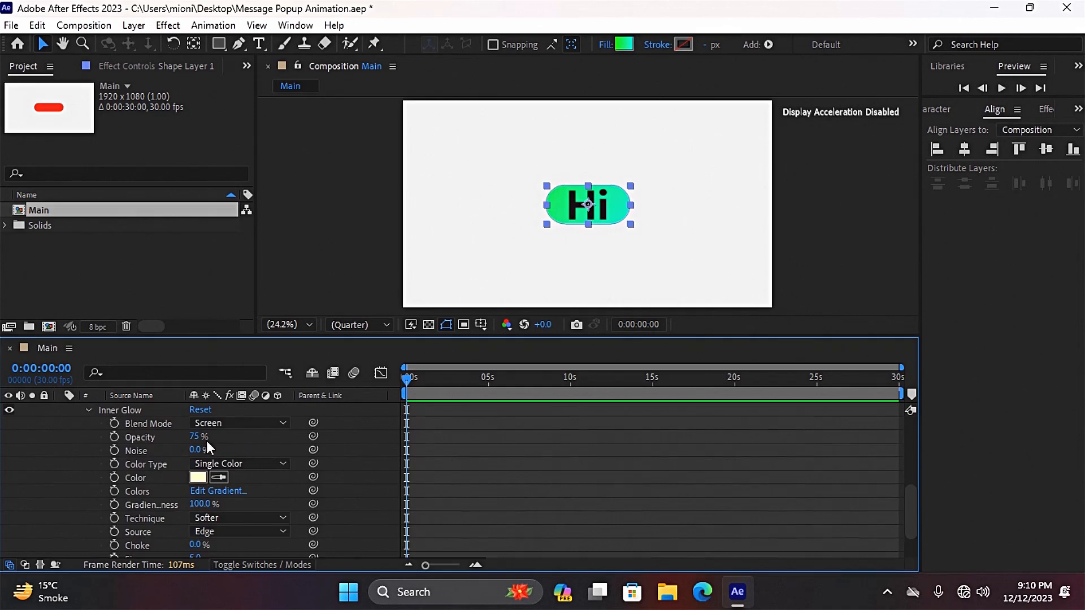
pyautogui.moveTo(195, 436); pyautogui.dragTo(232, 437)
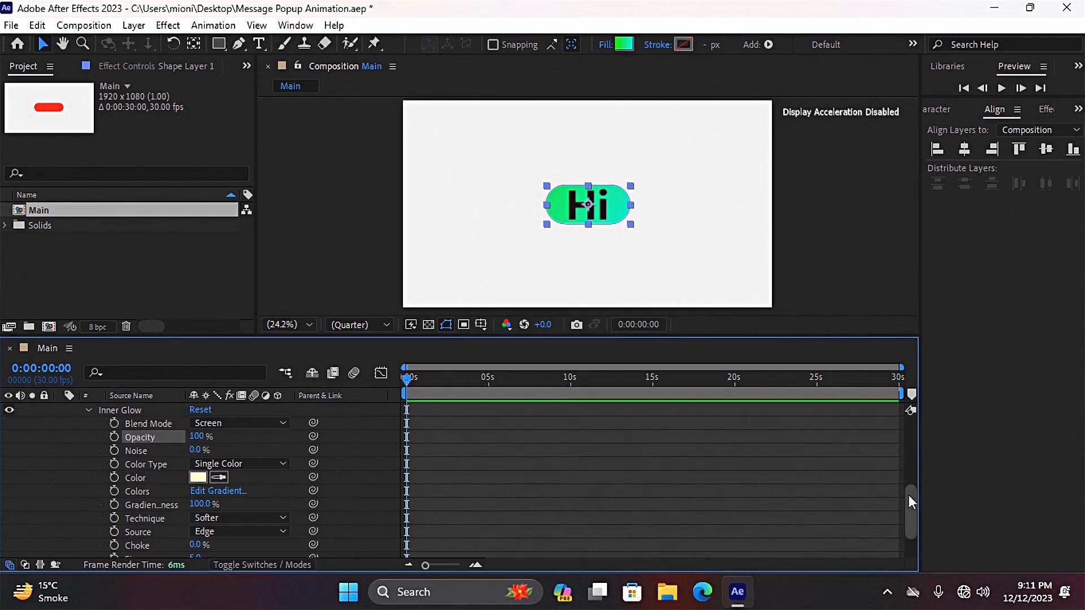
pyautogui.scroll(-3, 908, 495)
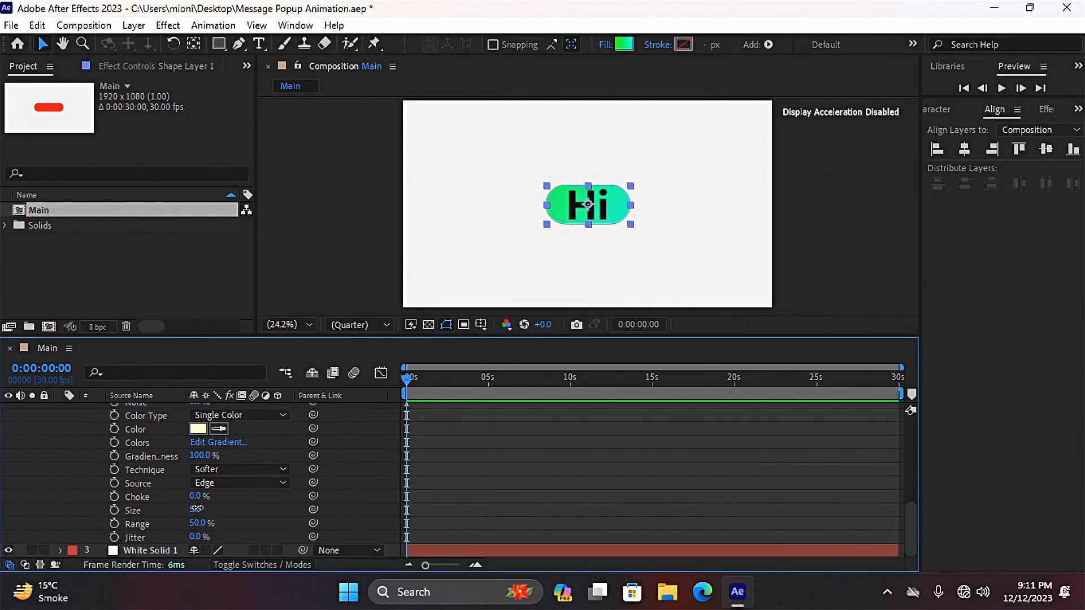
pyautogui.write('130')
pyautogui.press('Return')
pyautogui.moveTo(195, 510); pyautogui.dragTo(197, 510)
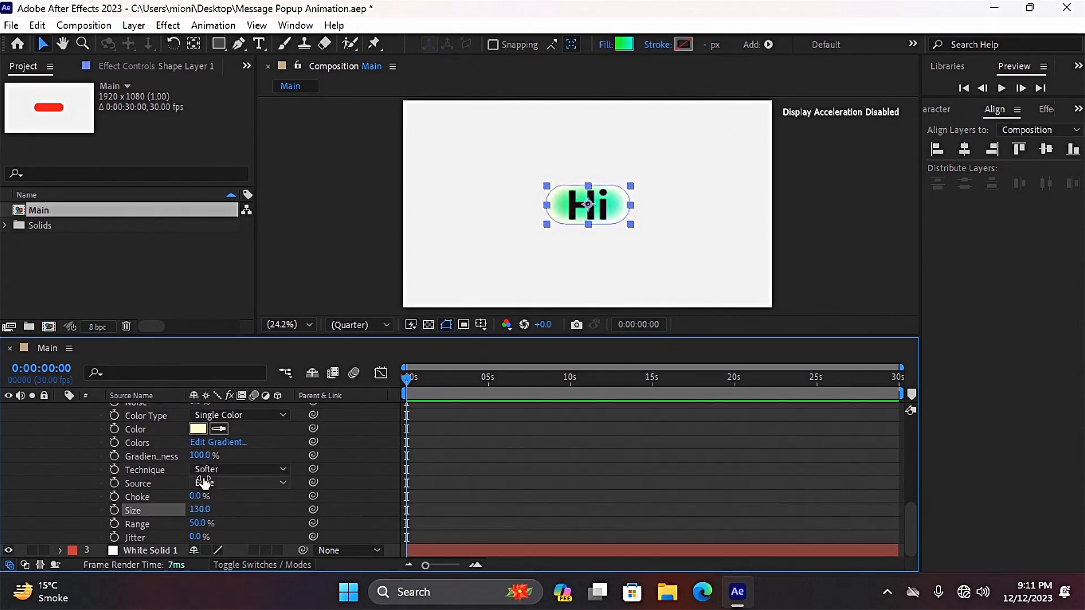
# Lower the inner glow's opacity to 70% and collapse the shape layer's properties.
pyautogui.moveTo(910, 517); pyautogui.dragTo(906, 492)
pyautogui.moveTo(190, 471); pyautogui.dragTo(187, 472)
pyautogui.click(269, 494)
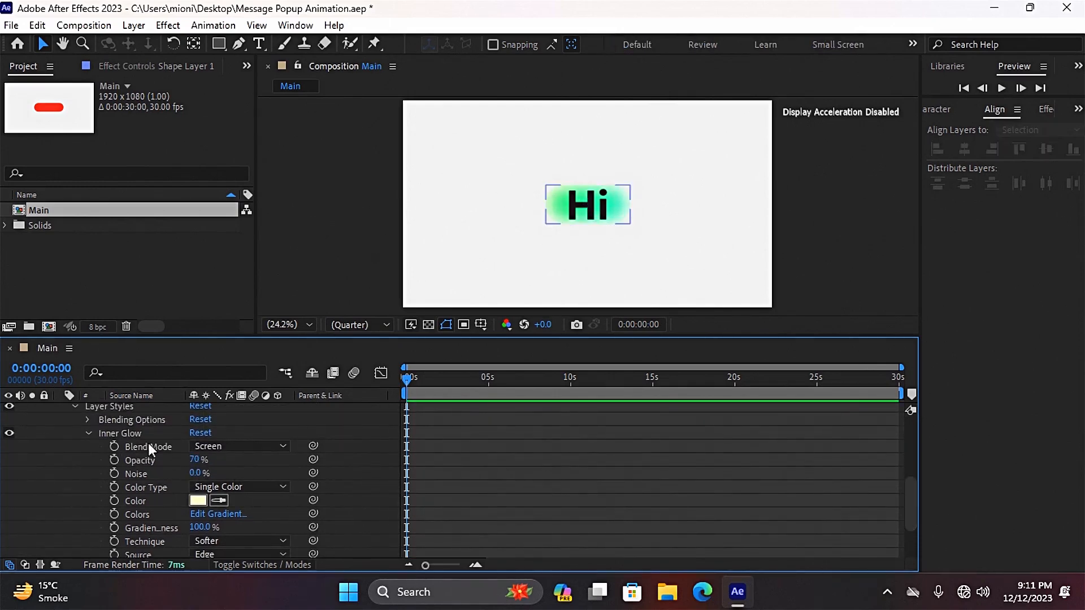
pyautogui.click(88, 433)
pyautogui.click(73, 510)
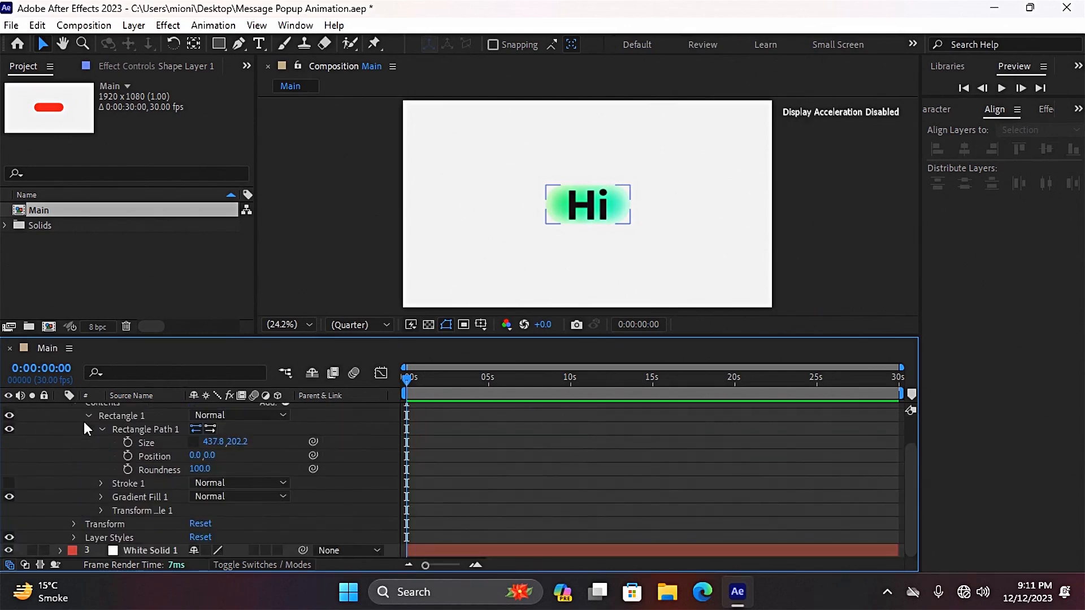
pyautogui.click(84, 420)
pyautogui.click(61, 423)
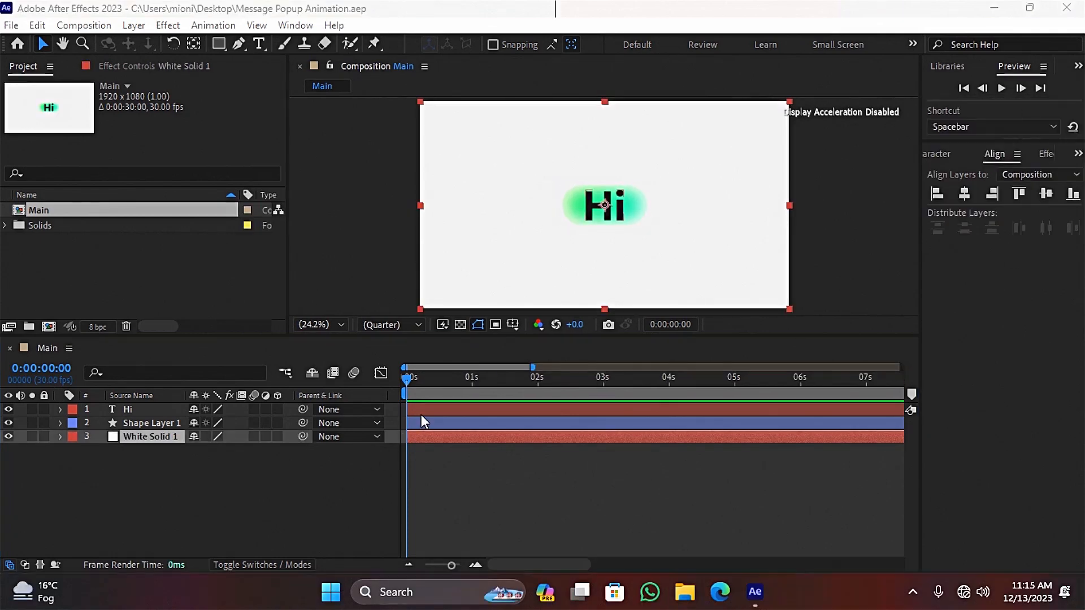
# Select the "Hi" text layer and open the Starter Presets in Animation Composer 3.
pyautogui.click(421, 408)
pyautogui.click(295, 25)
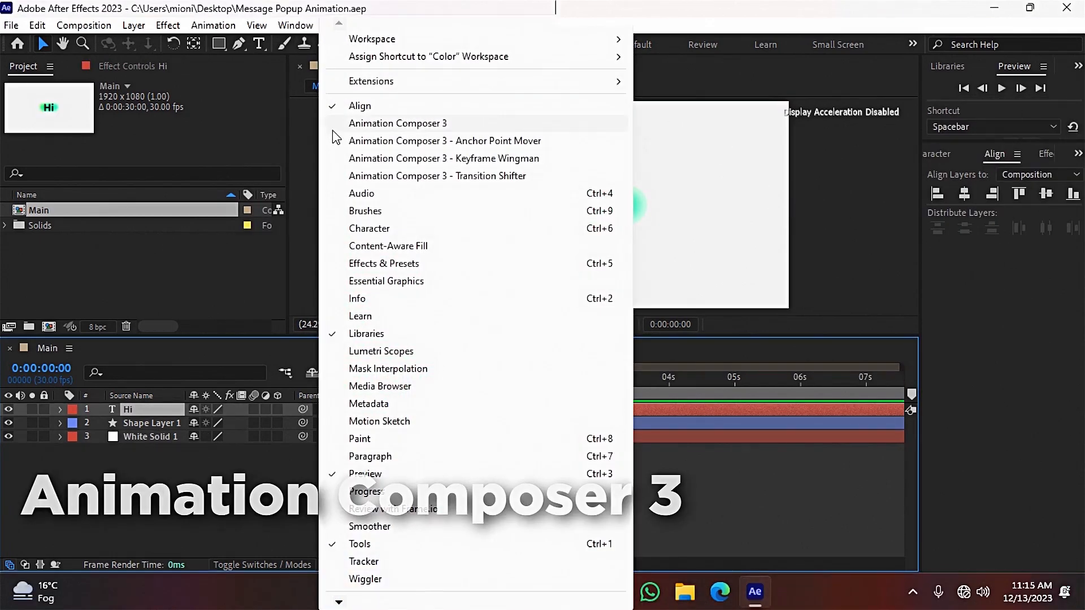
pyautogui.click(469, 122)
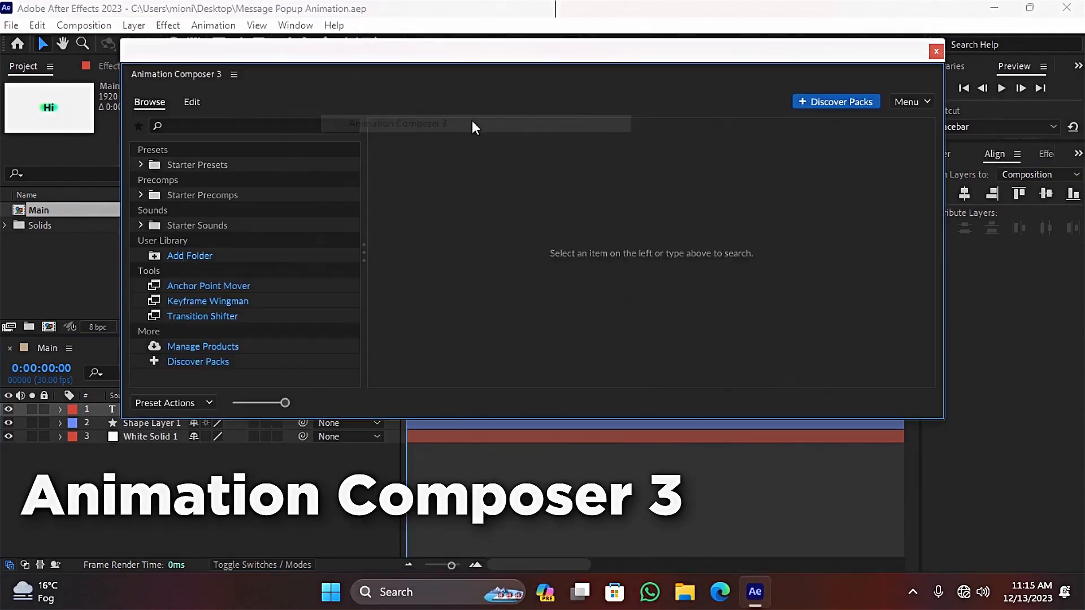
pyautogui.click(291, 162)
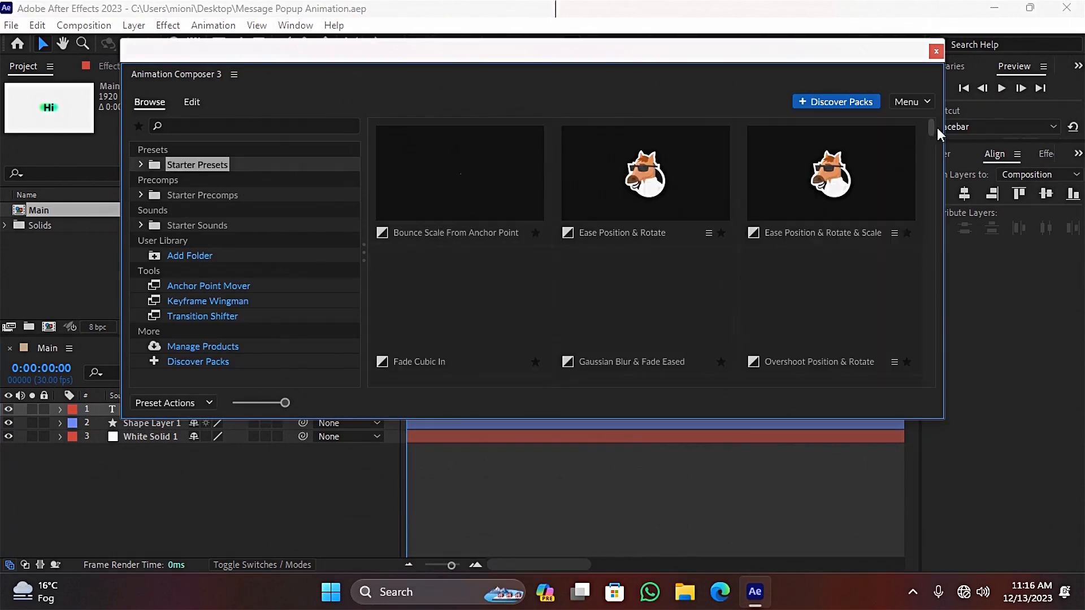
# Apply the Overshoot Scale Characters preset to the "Hi" text layer and close Animation Composer 3.
pyautogui.moveTo(930, 130); pyautogui.dragTo(939, 186)
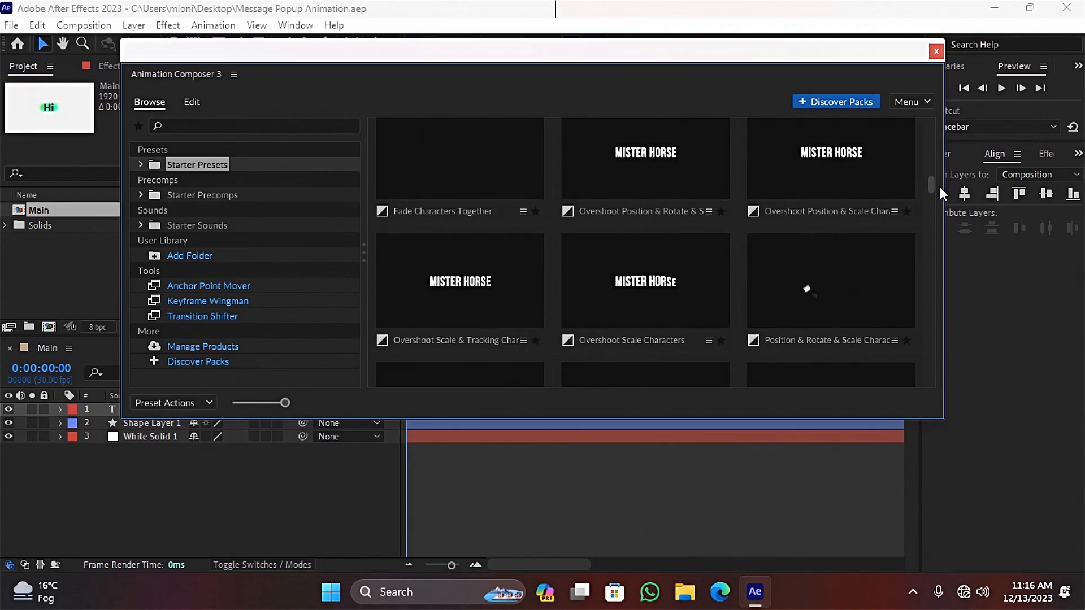
pyautogui.doubleClick(652, 289)
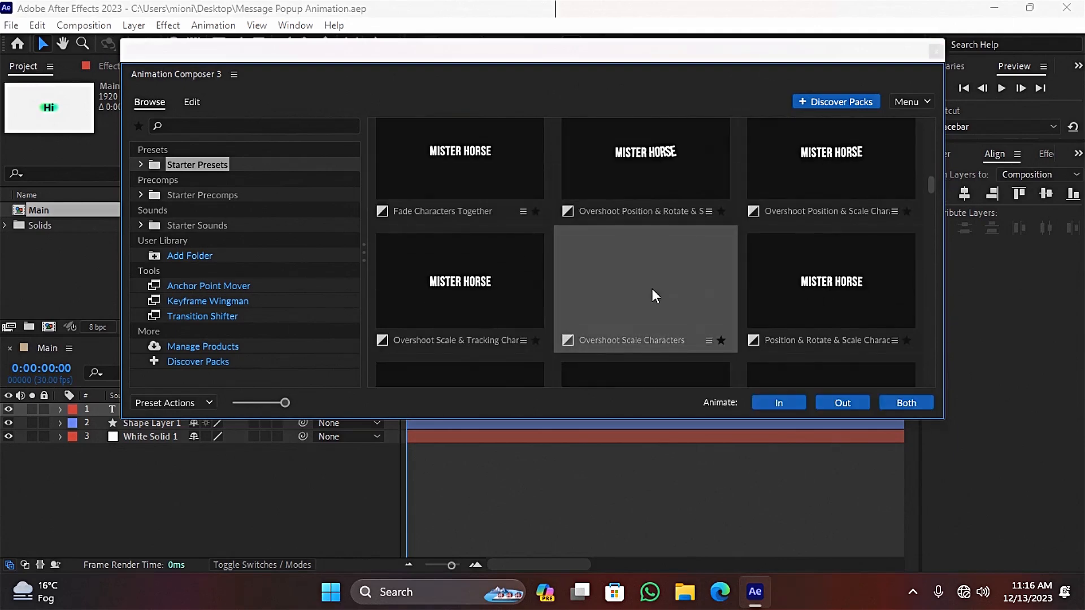
pyautogui.click(935, 53)
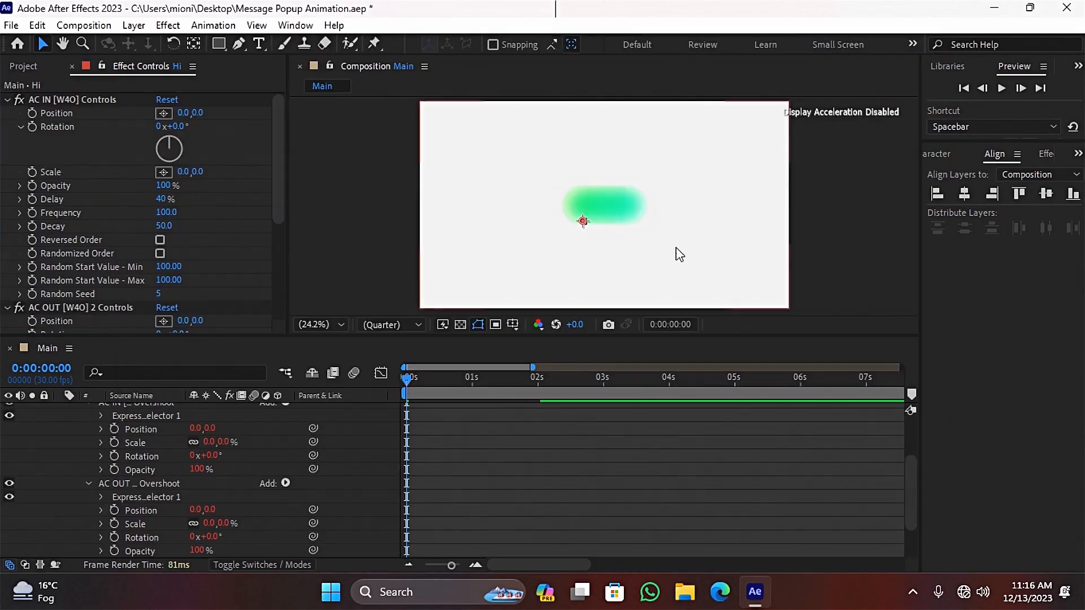
pyautogui.scroll(3, 904, 469)
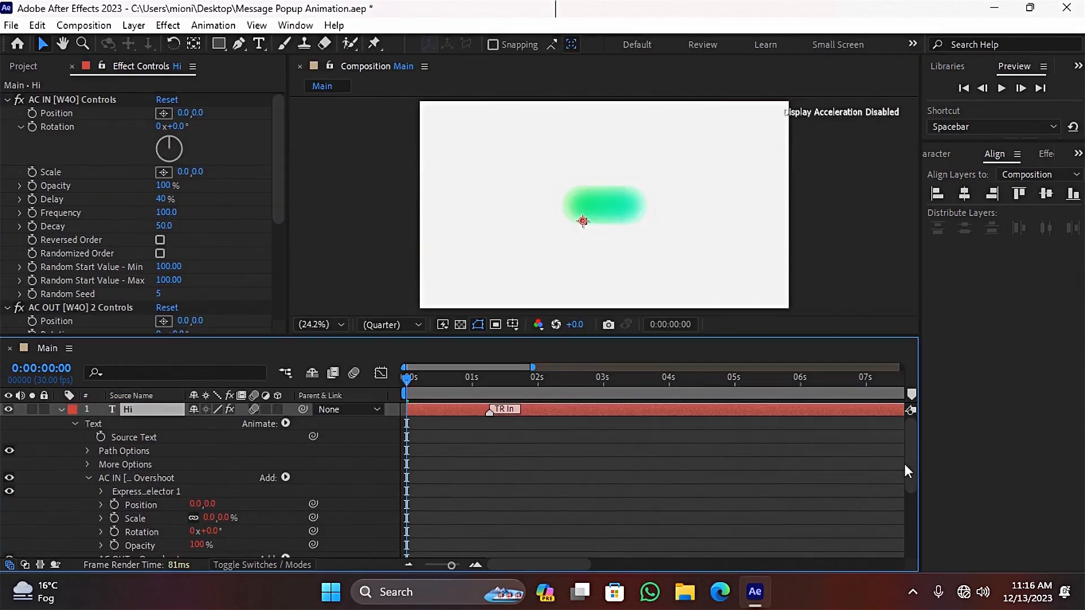
# Collapse the "Hi" text layer's properties, move its TR In marker earlier to about frame 19, and preview the animation.
pyautogui.click(75, 425)
pyautogui.click(61, 410)
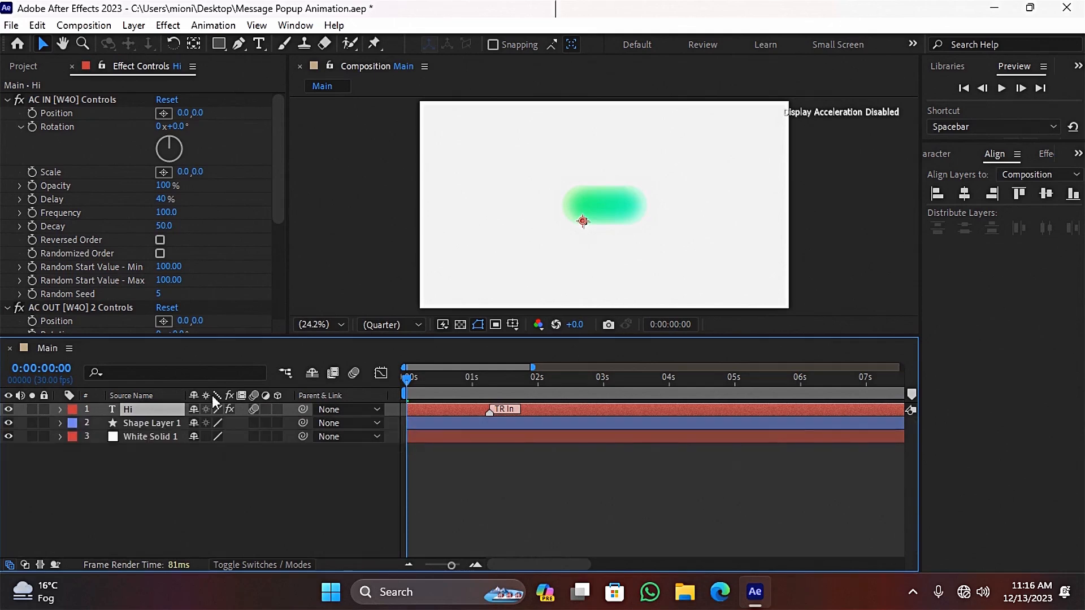
pyautogui.click(494, 421)
pyautogui.moveTo(490, 412); pyautogui.dragTo(447, 412)
pyautogui.click(458, 473)
pyautogui.press('space')
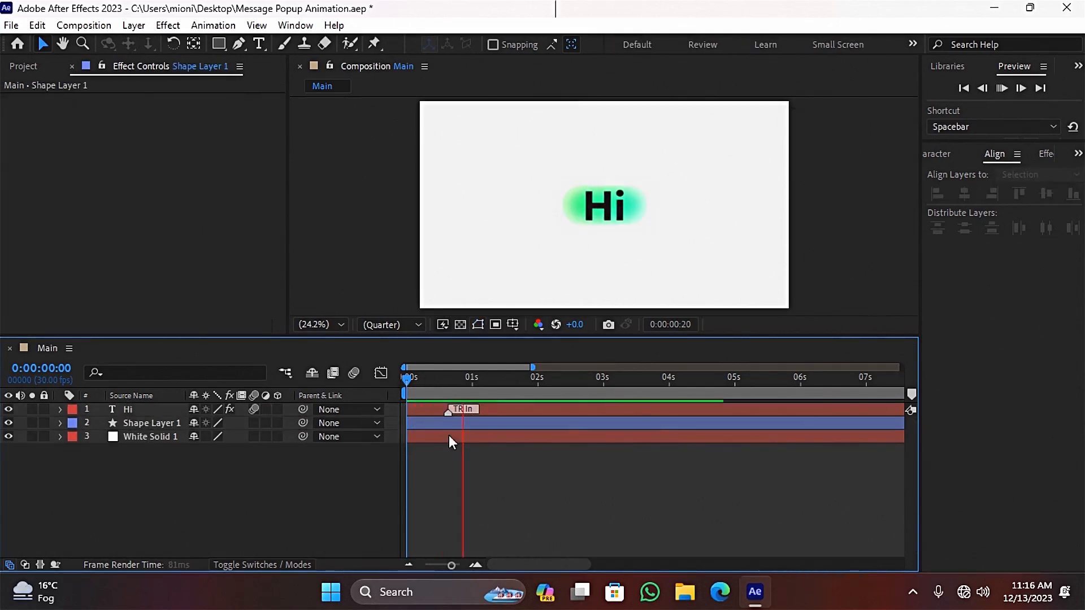
pyautogui.press('space')
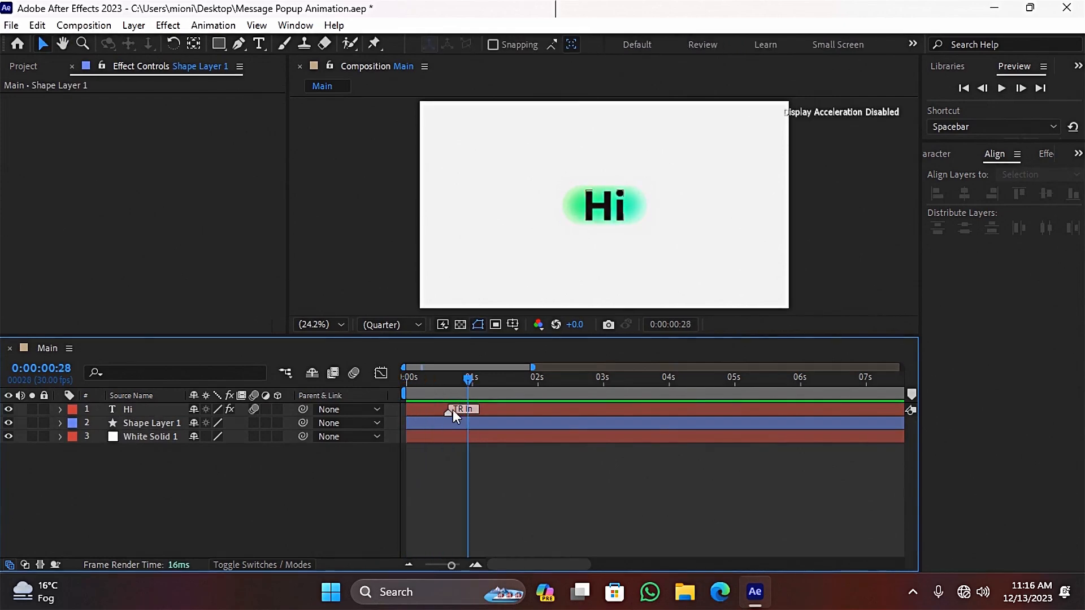
# Move the "Hi" layer's TR In marker earlier to about frame 12 and preview the animation.
pyautogui.moveTo(443, 394)
pyautogui.mouseDown()
pyautogui.moveTo(405, 394)
pyautogui.moveTo(435, 411)
pyautogui.mouseUp()
pyautogui.press('space')
pyautogui.press('space')
pyautogui.click(405, 379)
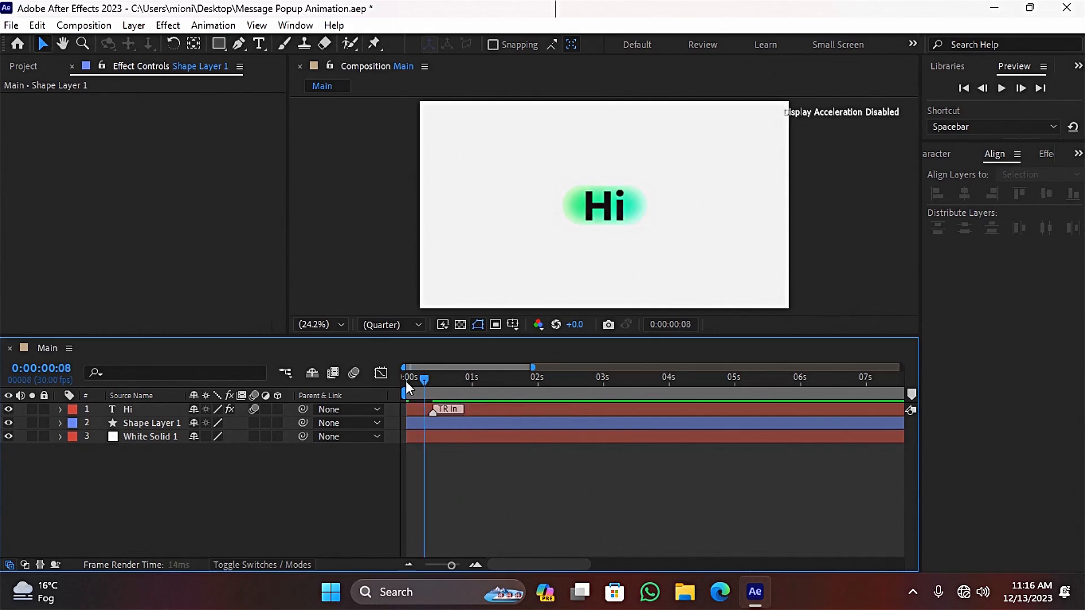
pyautogui.press('space')
pyautogui.press('space')
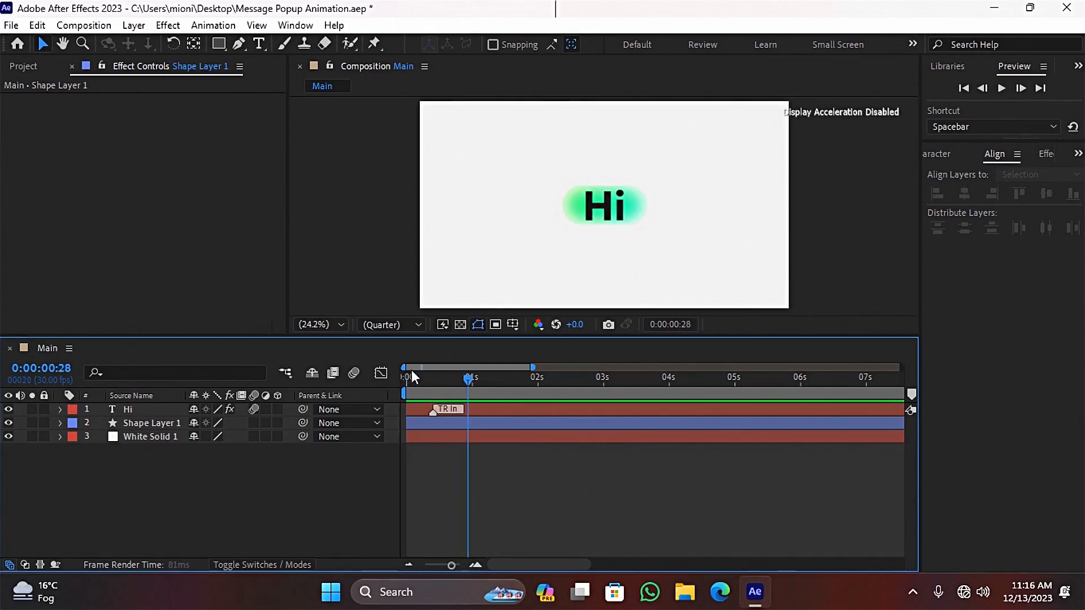
# Move the "Hi" layer's TR In marker to about frame 16 and play back the animation.
pyautogui.moveTo(448, 417); pyautogui.dragTo(441, 417)
pyautogui.press('space')
pyautogui.press('space')
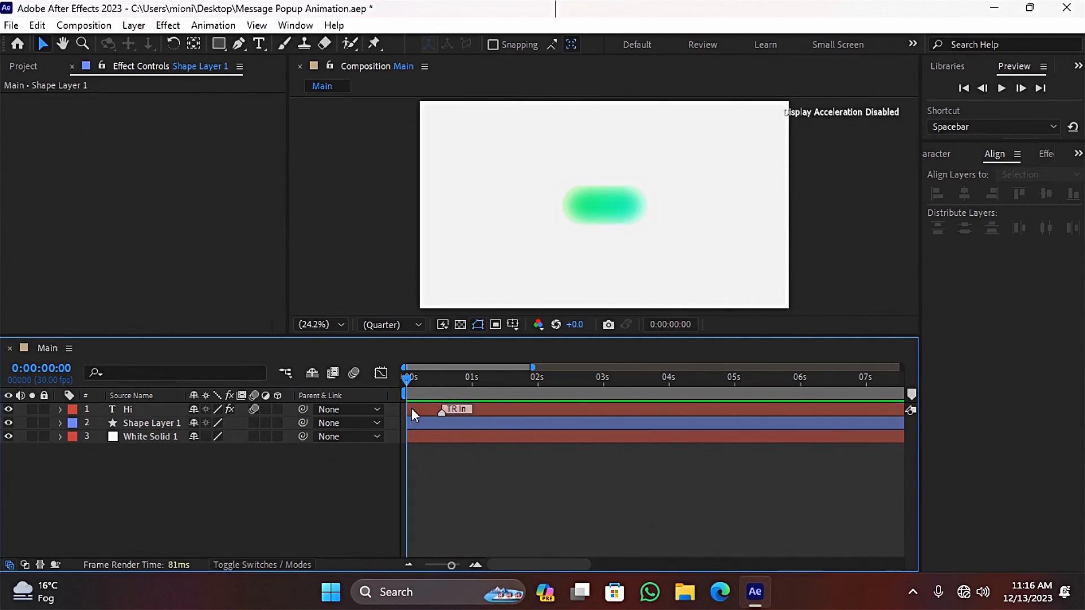
pyautogui.press('space')
pyautogui.press('space')
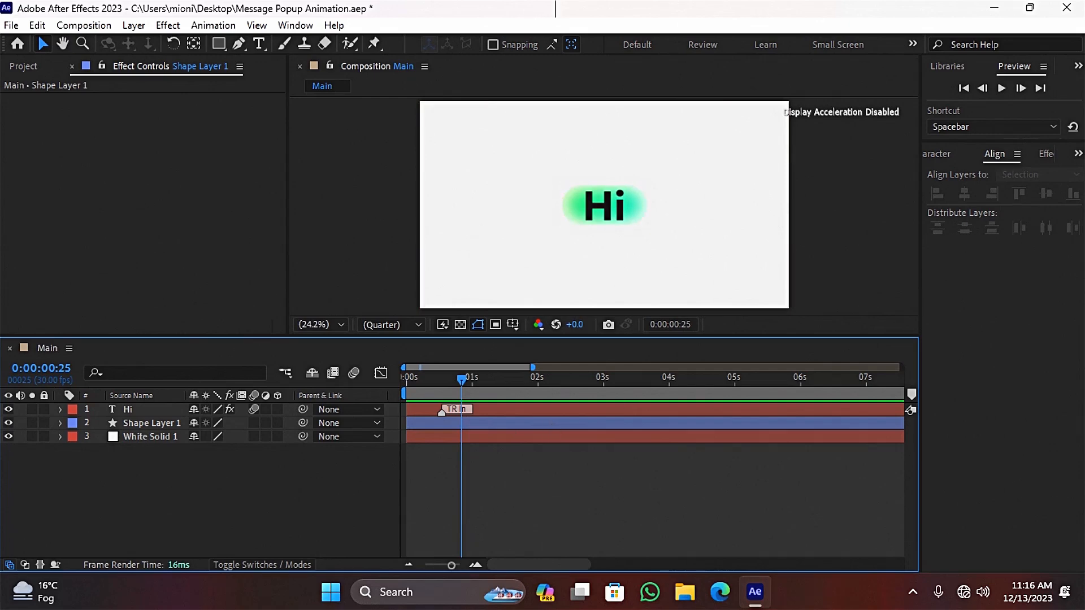
# Search the effects for "drop" and apply the Drop Shadow effect to Shape Layer 1.
pyautogui.click(1078, 153)
pyautogui.click(1047, 243)
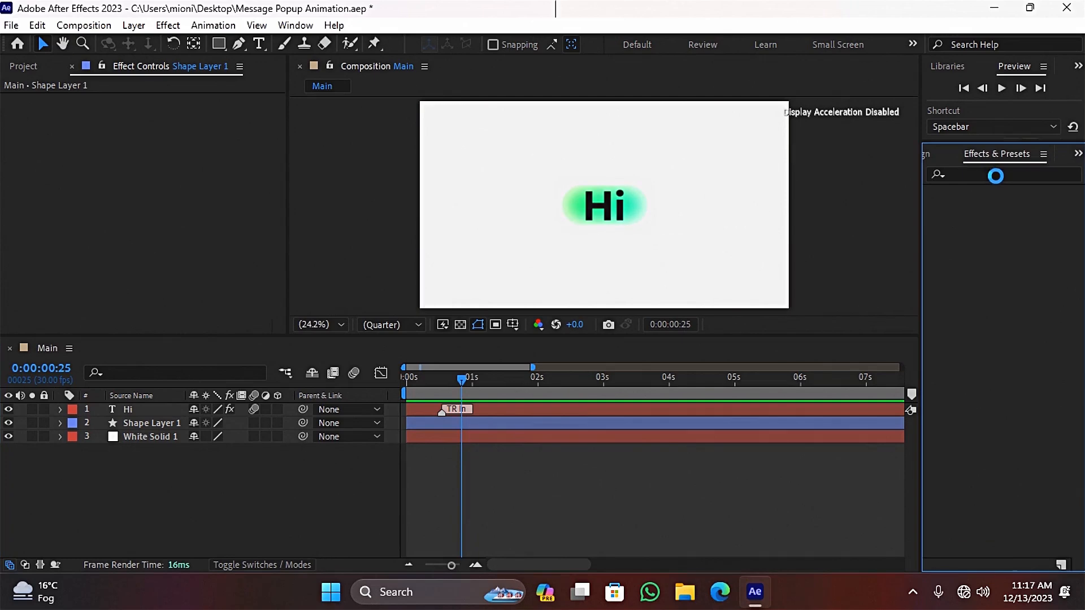
pyautogui.click(996, 175)
pyautogui.write('drop')
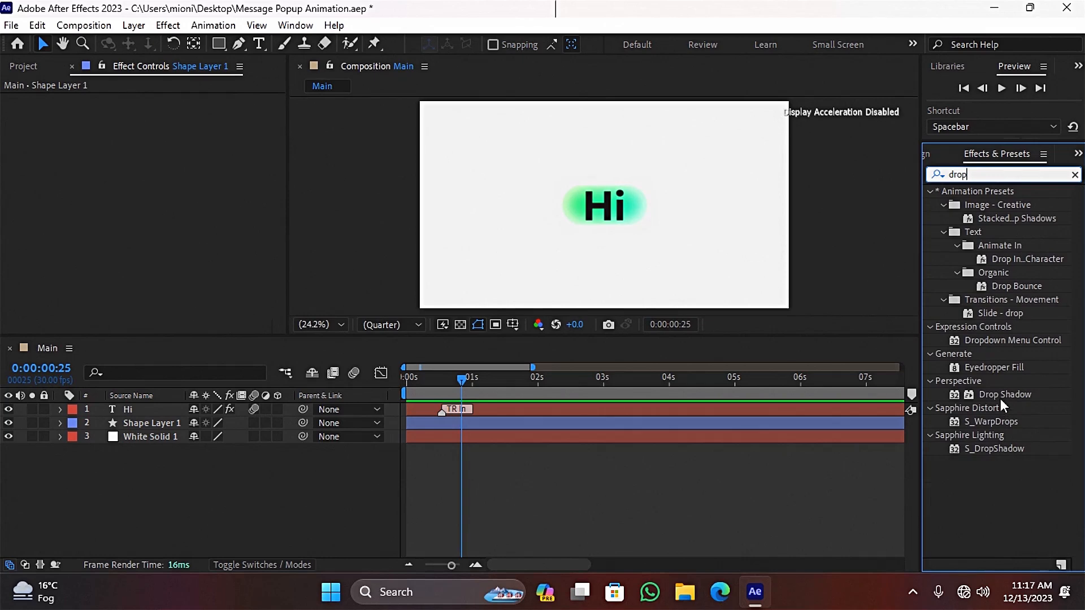
pyautogui.moveTo(1000, 395); pyautogui.dragTo(617, 420)
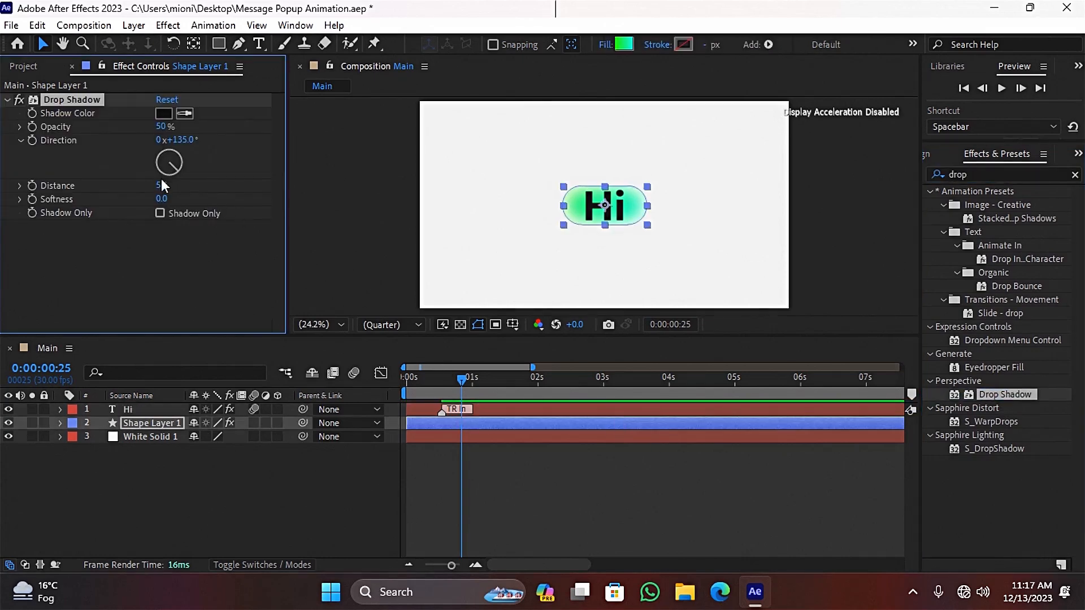
# Set the Drop Shadow's opacity to 100%, distance to 0 and softness to 89, viewing the composition at Full resolution and 50% zoom.
pyautogui.moveTo(160, 194); pyautogui.dragTo(198, 204)
pyautogui.click(392, 324)
pyautogui.click(383, 359)
pyautogui.click(321, 324)
pyautogui.click(333, 184)
pyautogui.moveTo(162, 127); pyautogui.dragTo(175, 127)
pyautogui.moveTo(164, 186); pyautogui.dragTo(167, 199)
pyautogui.moveTo(162, 127); pyautogui.dragTo(218, 127)
pyautogui.click(264, 481)
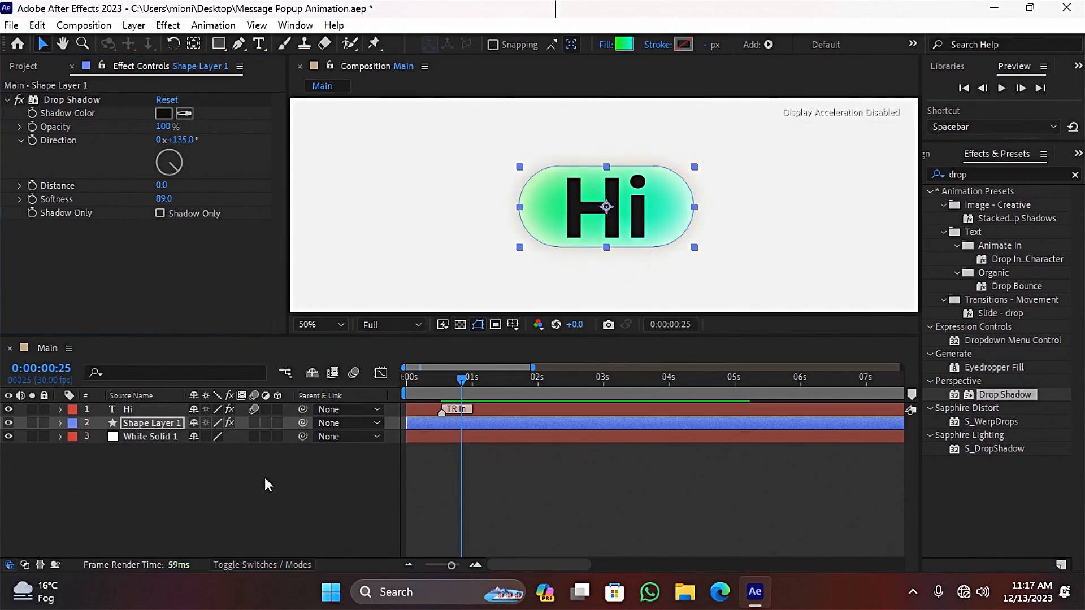
# Adjust the Drop Shadow to 80% opacity, distance 10 and softness 120, toggling the effect off and on to compare.
pyautogui.moveTo(165, 185)
pyautogui.mouseDown()
pyautogui.moveTo(176, 185)
pyautogui.moveTo(174, 199)
pyautogui.moveTo(160, 185)
pyautogui.mouseUp()
pyautogui.click(246, 480)
pyautogui.click(20, 101)
pyautogui.click(246, 481)
pyautogui.click(245, 480)
pyautogui.click(19, 101)
pyautogui.moveTo(163, 127); pyautogui.dragTo(152, 127)
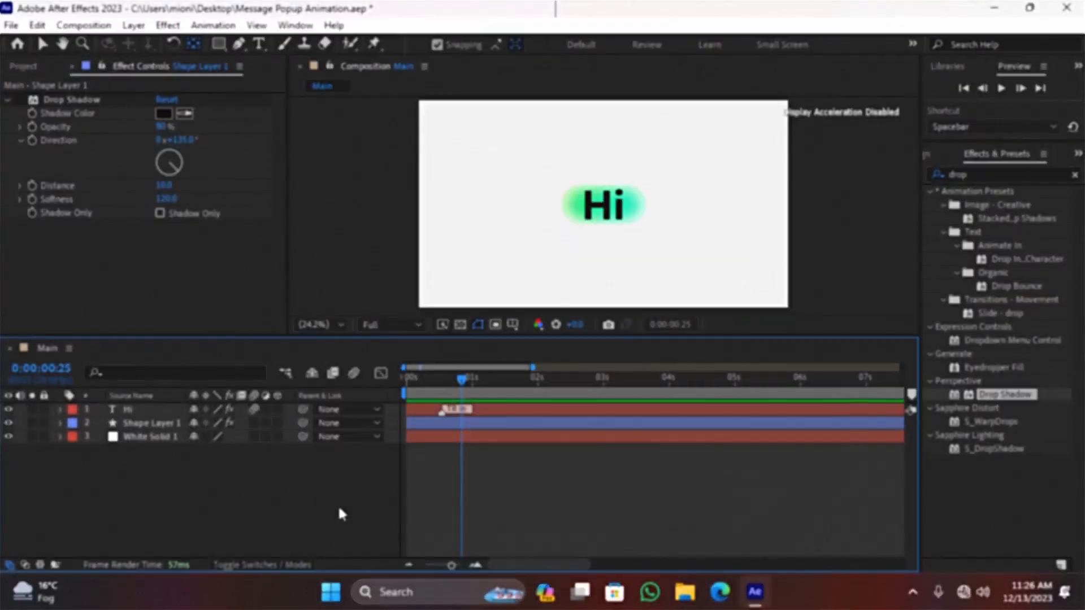
# Parent the "Hi" text layer to Shape Layer 1 and add scale and rotation keyframes to the shape layer at 0:00:00:25.
pyautogui.click(132, 410)
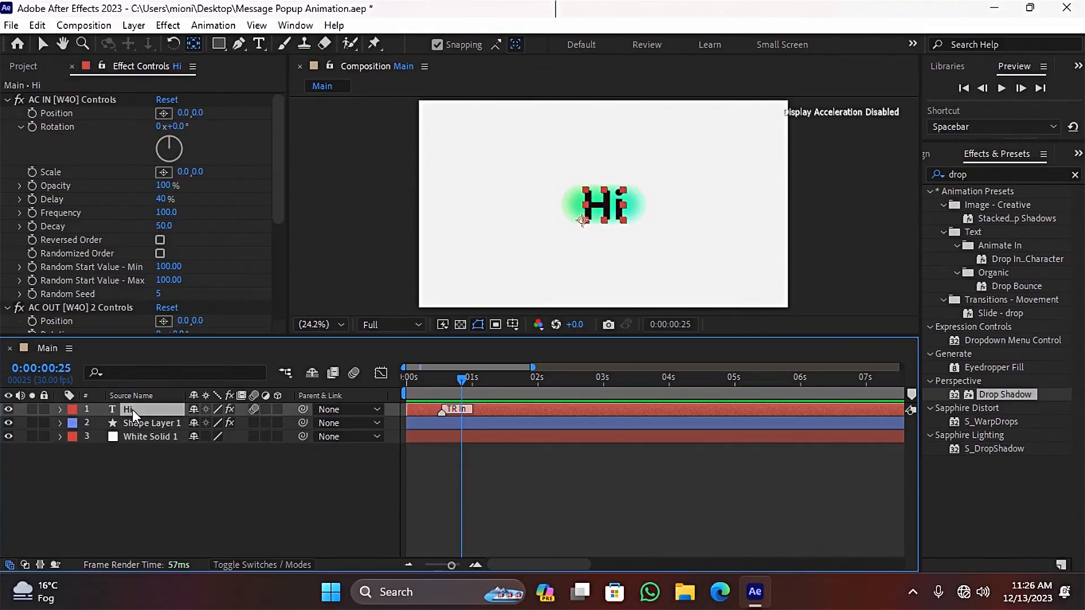
pyautogui.moveTo(303, 412); pyautogui.dragTo(155, 423)
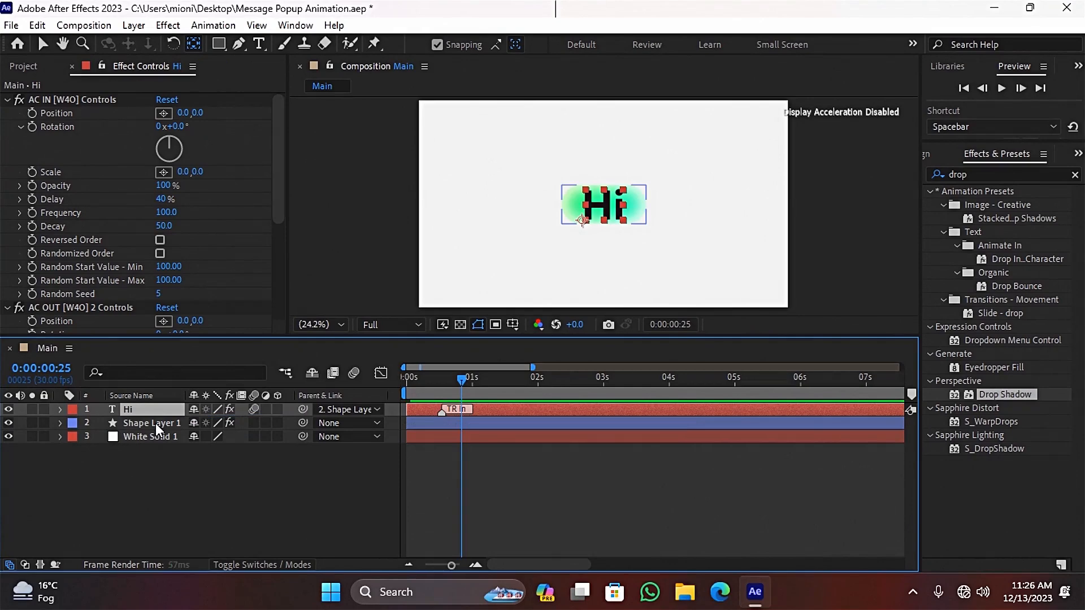
pyautogui.click(133, 422)
pyautogui.press('s')
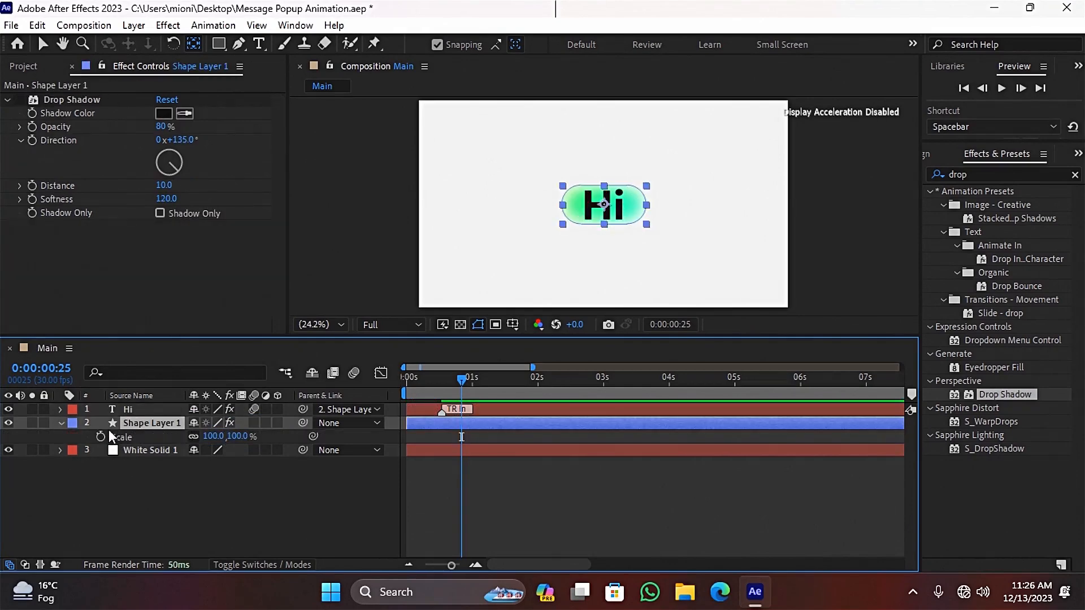
pyautogui.click(101, 436)
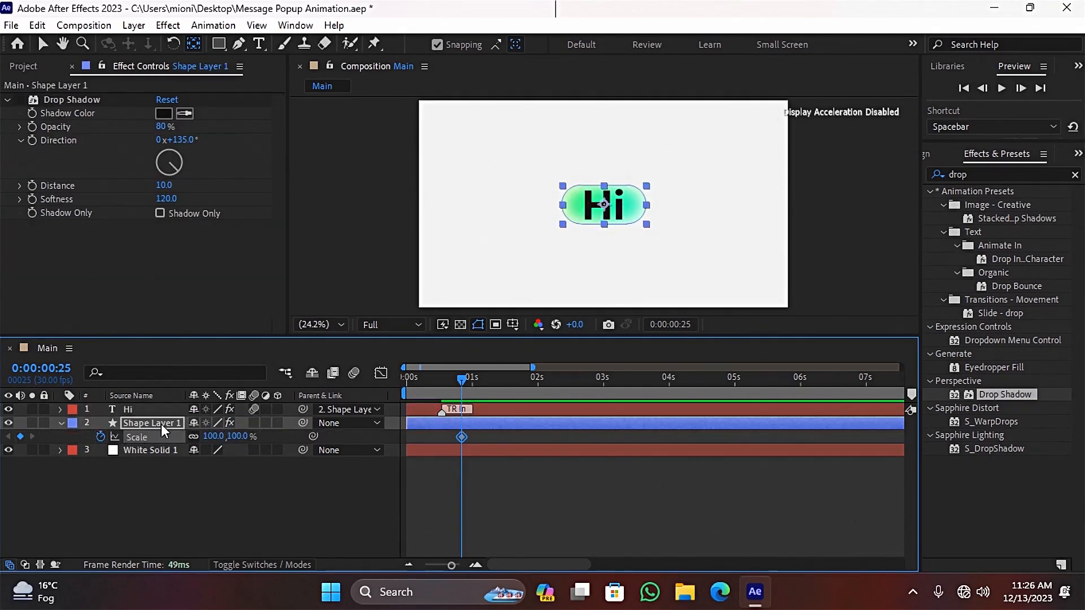
pyautogui.press('r')
pyautogui.press('u')
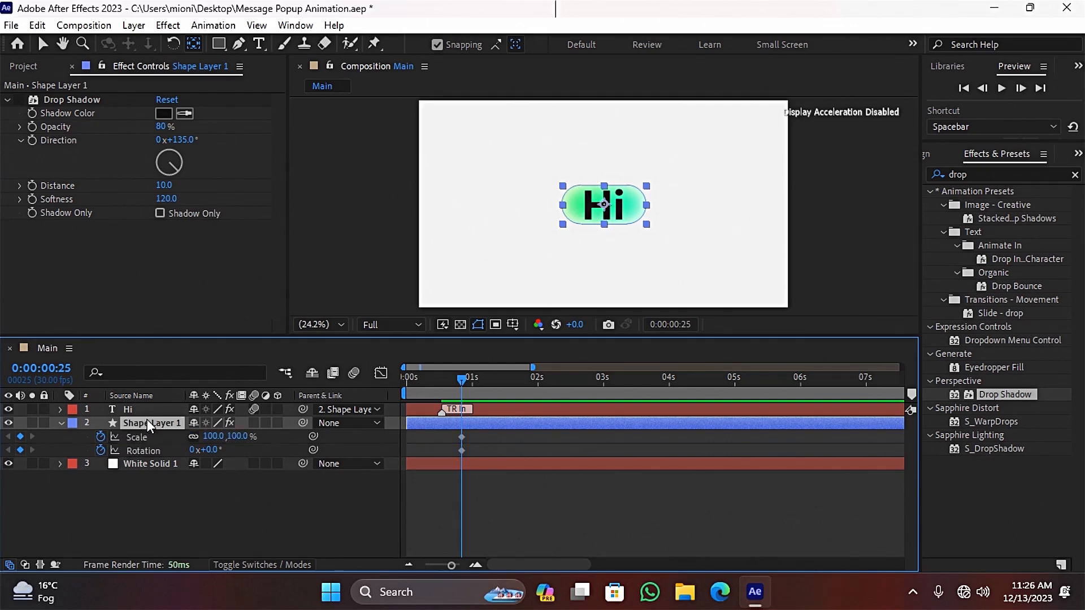
# Add scale and rotation keyframes to Shape Layer 1 at 0:00:00:00 and move its anchor point to the bubble's lower-left corner.
pyautogui.moveTo(462, 382); pyautogui.dragTo(394, 404)
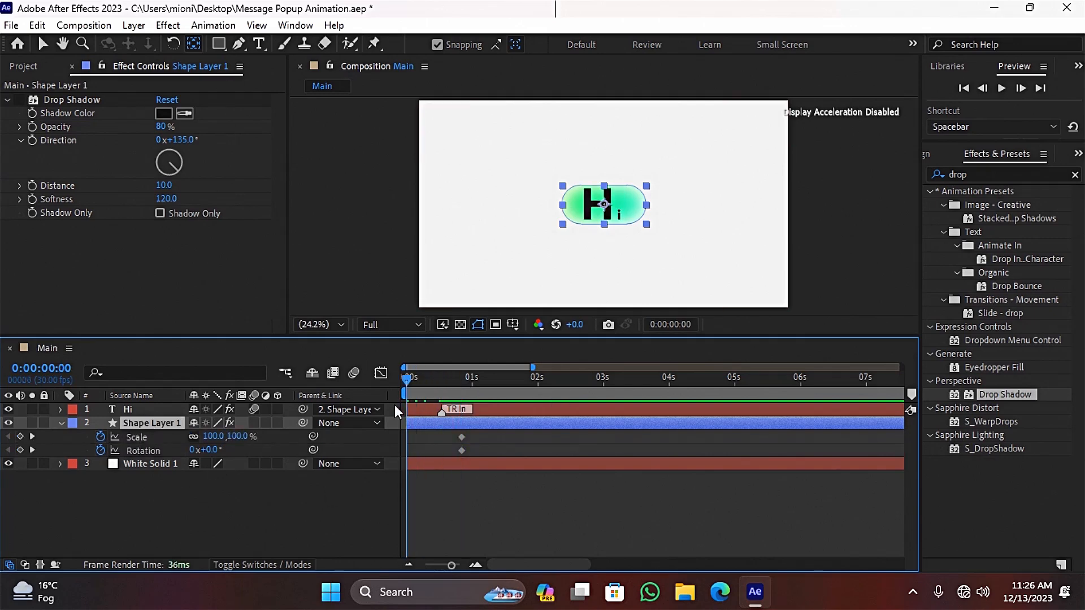
pyautogui.click(20, 437)
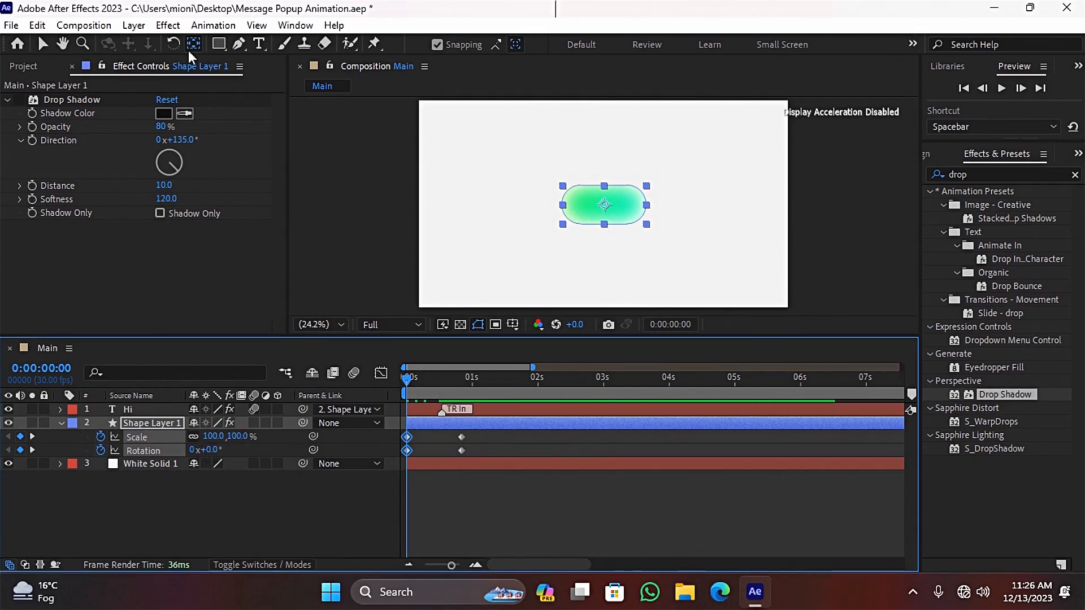
pyautogui.moveTo(604, 207); pyautogui.dragTo(564, 225)
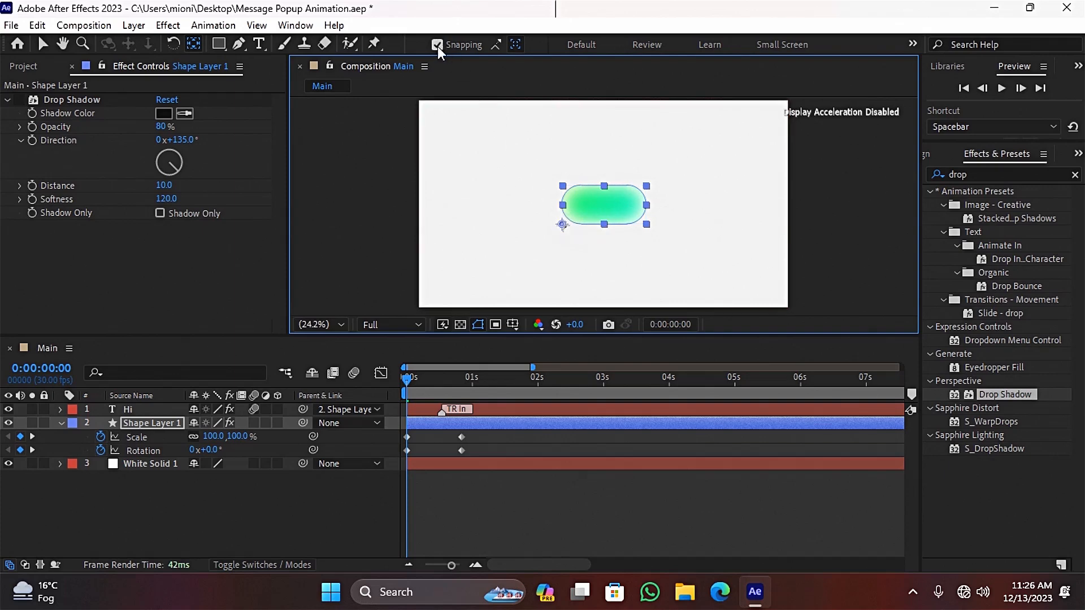
pyautogui.click(409, 377)
pyautogui.press('space')
pyautogui.moveTo(465, 415); pyautogui.dragTo(402, 416)
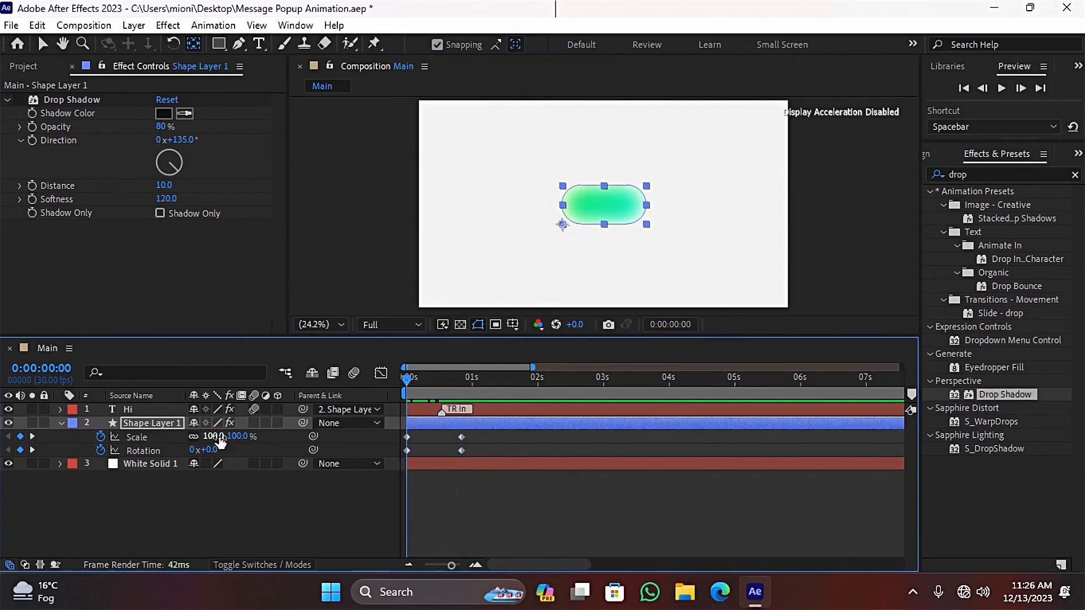
# Set Shape Layer 1's rotation to 28° and scale to 0% at 0:00:00:00, and preview the popup.
pyautogui.moveTo(210, 450); pyautogui.dragTo(230, 449)
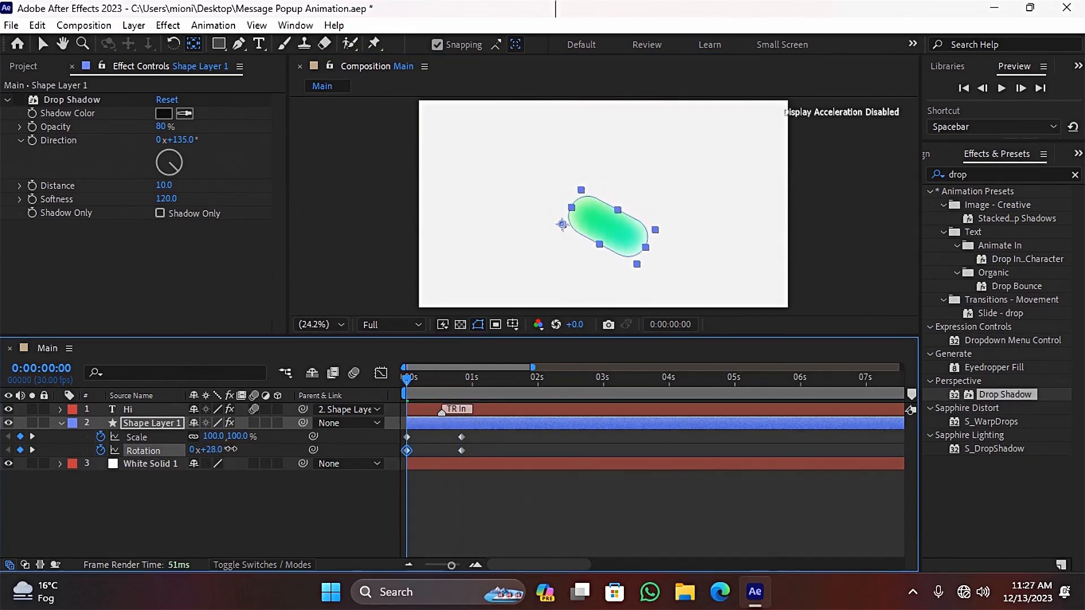
pyautogui.click(222, 435)
pyautogui.write('0')
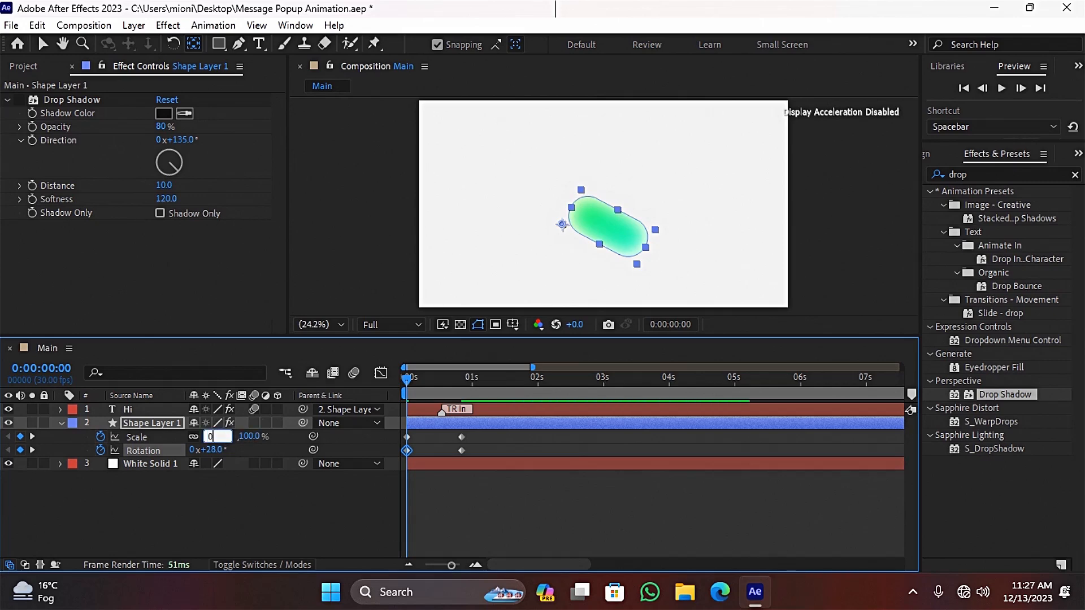
pyautogui.press('Return')
pyautogui.click(330, 495)
pyautogui.press('space')
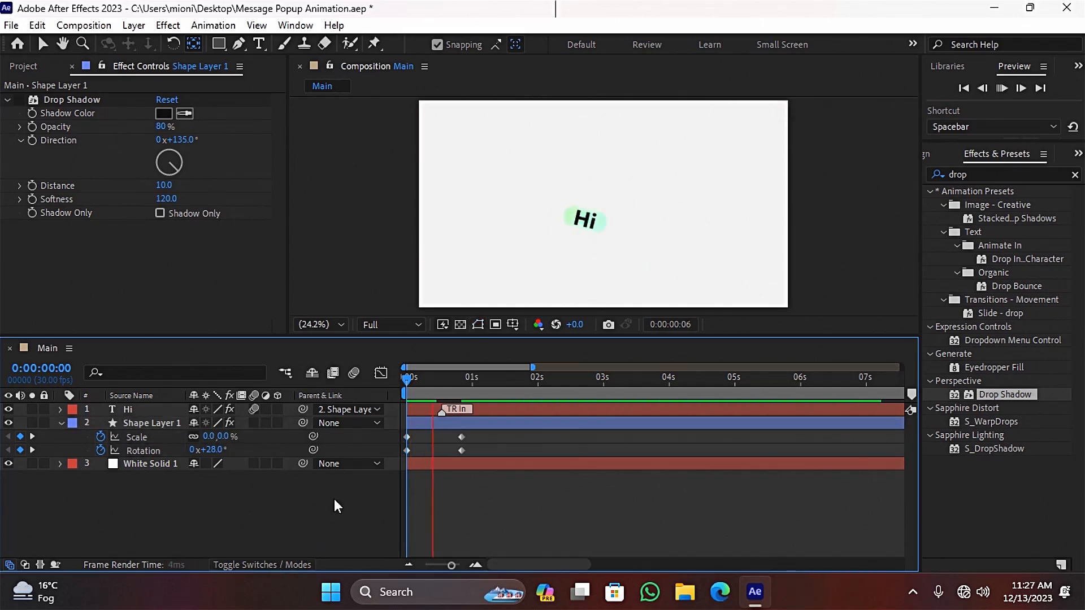
pyautogui.press('space')
pyautogui.press('space')
pyautogui.press('space')
# Move Shape Layer 1's ending scale and rotation keyframes earlier to about frame 12 and preview the popup.
pyautogui.moveTo(484, 431); pyautogui.dragTo(432, 448)
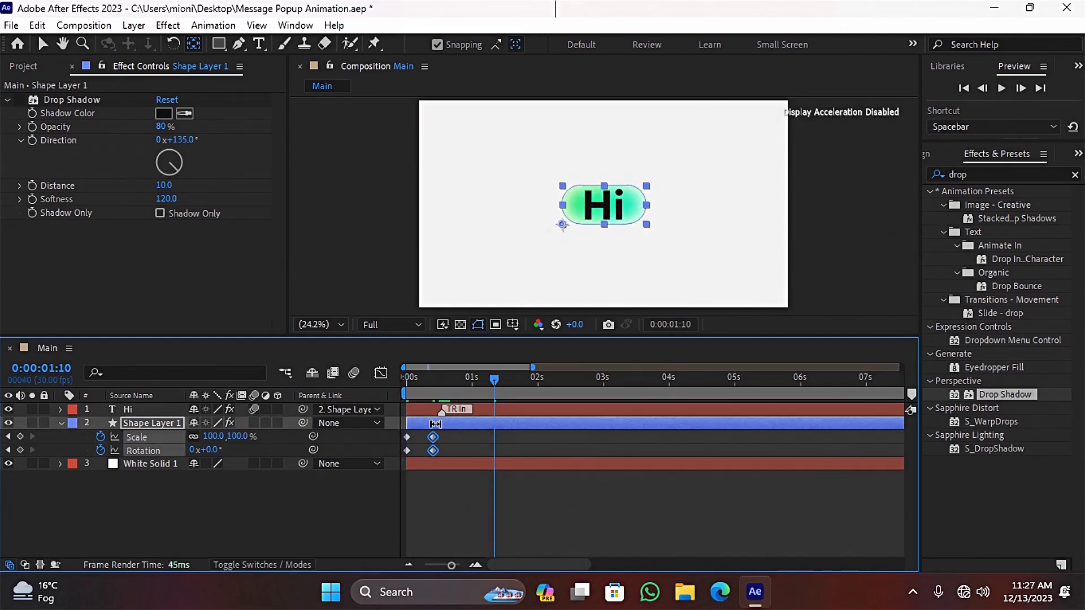
pyautogui.click(401, 389)
pyautogui.click(364, 537)
pyautogui.press('space')
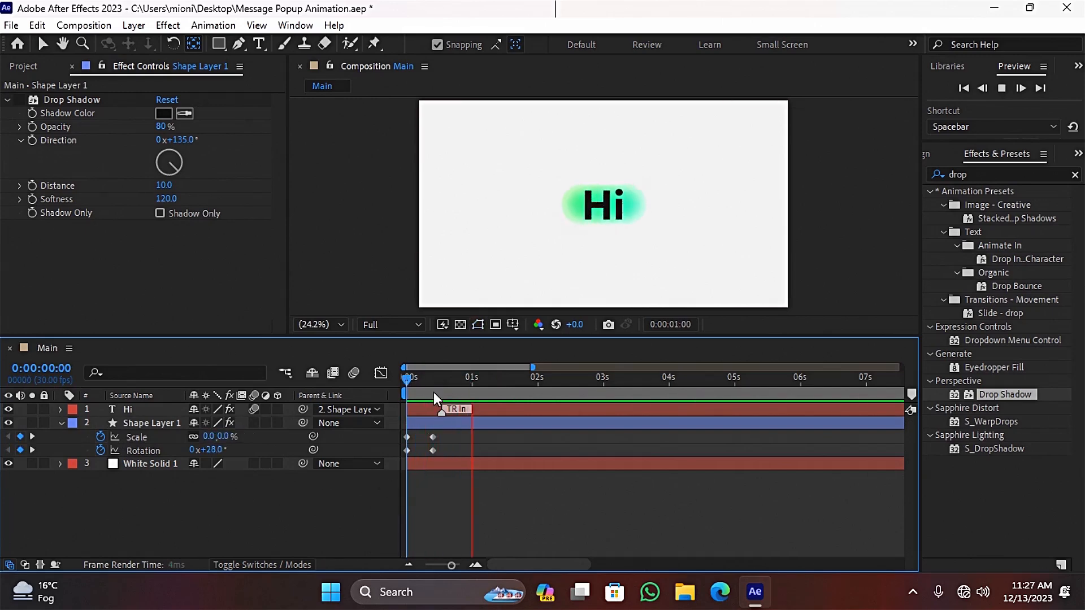
pyautogui.press('space')
# Apply Easy Ease to all of Shape Layer 1's scale and rotation keyframes and display their speed graph.
pyautogui.moveTo(444, 433); pyautogui.dragTo(397, 452)
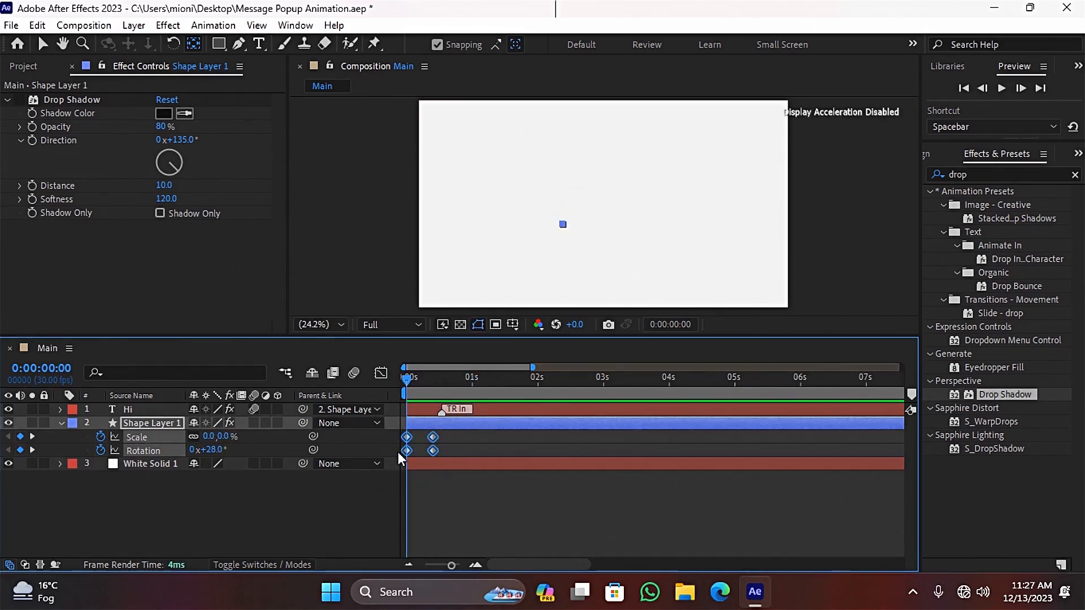
pyautogui.press('F9')
pyautogui.click(380, 374)
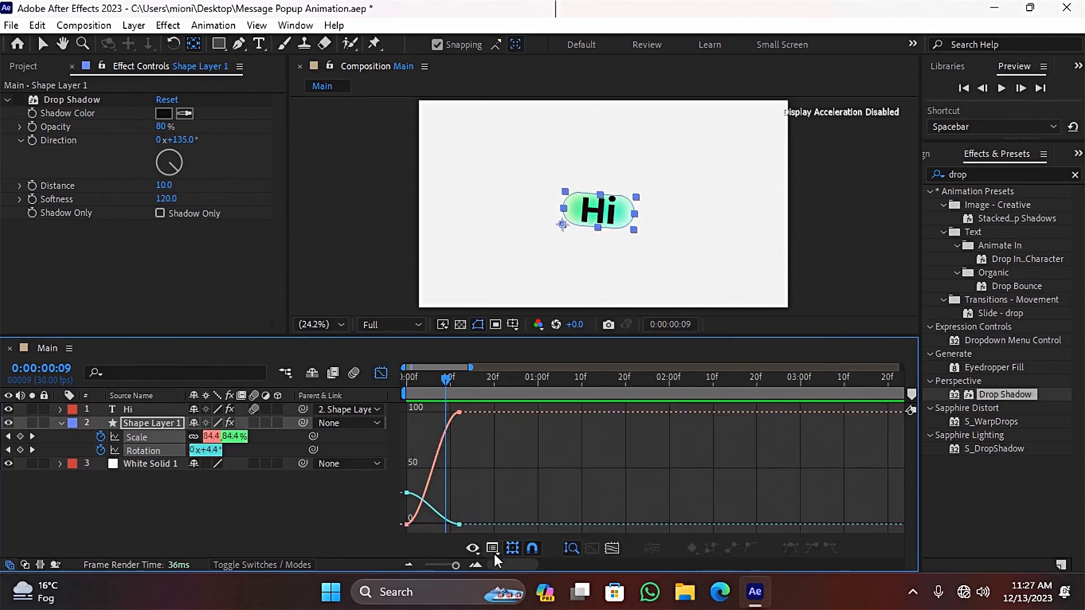
pyautogui.click(494, 548)
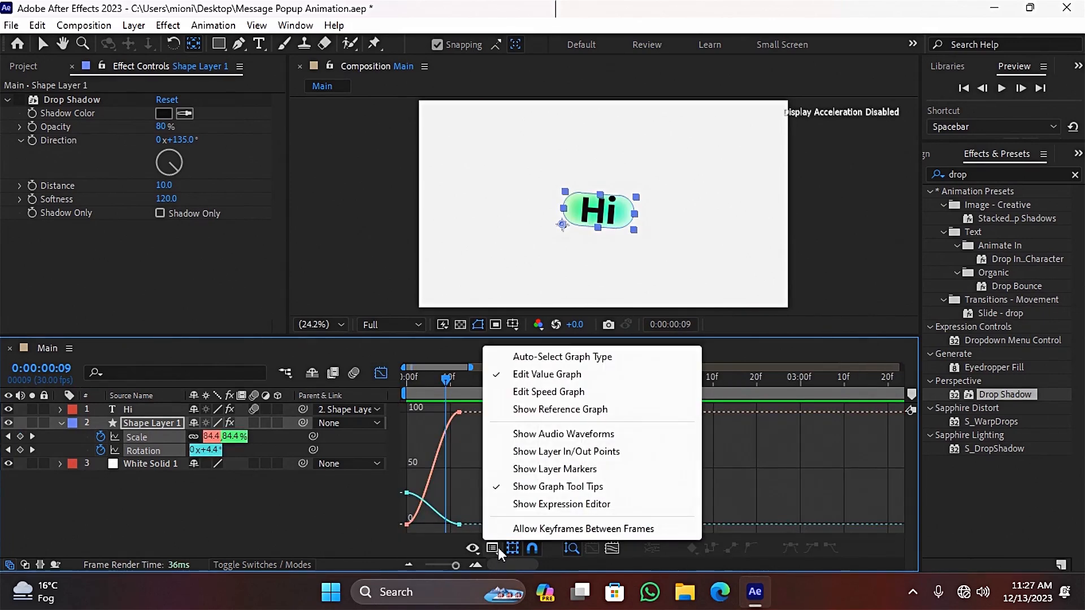
pyautogui.click(539, 394)
# Extend the ease handles of the selected scale and rotation keyframes so their speed curves peak sharply around frame 5.
pyautogui.moveTo(485, 484); pyautogui.dragTo(397, 515)
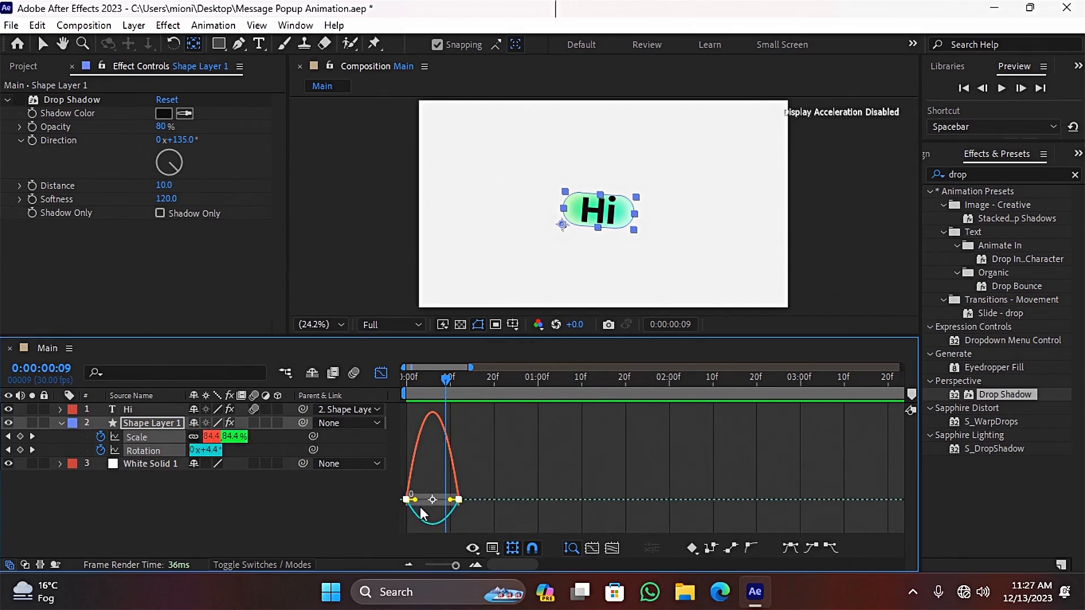
pyautogui.click(478, 565)
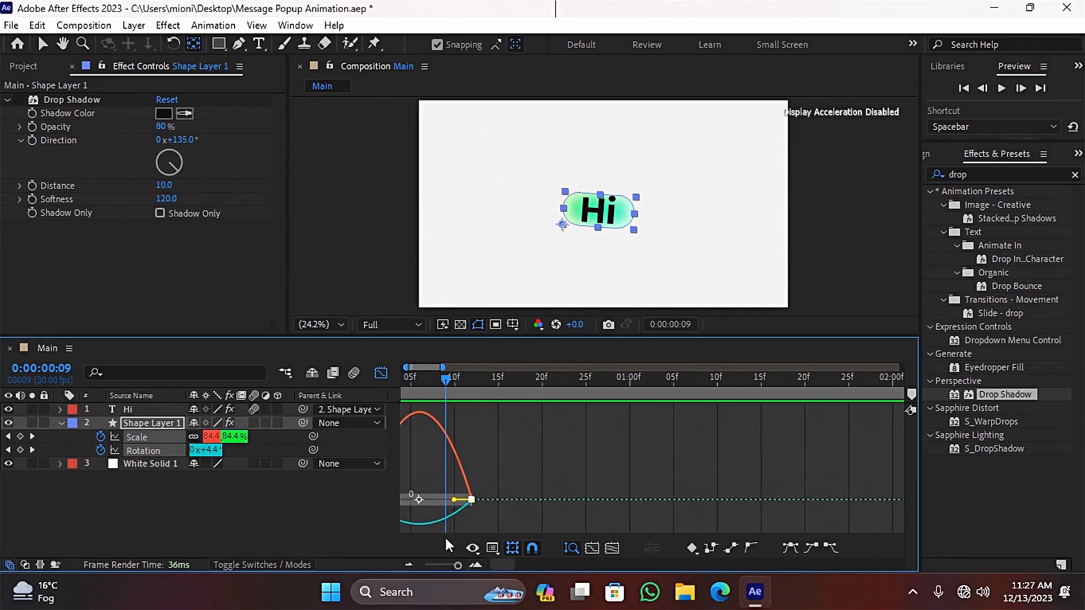
pyautogui.moveTo(513, 563); pyautogui.dragTo(500, 562)
pyautogui.moveTo(423, 500); pyautogui.dragTo(469, 506)
# Set the preview resolution to Quarter and play the eased popup animation from the start.
pyautogui.moveTo(433, 382); pyautogui.dragTo(402, 385)
pyautogui.click(392, 325)
pyautogui.click(398, 415)
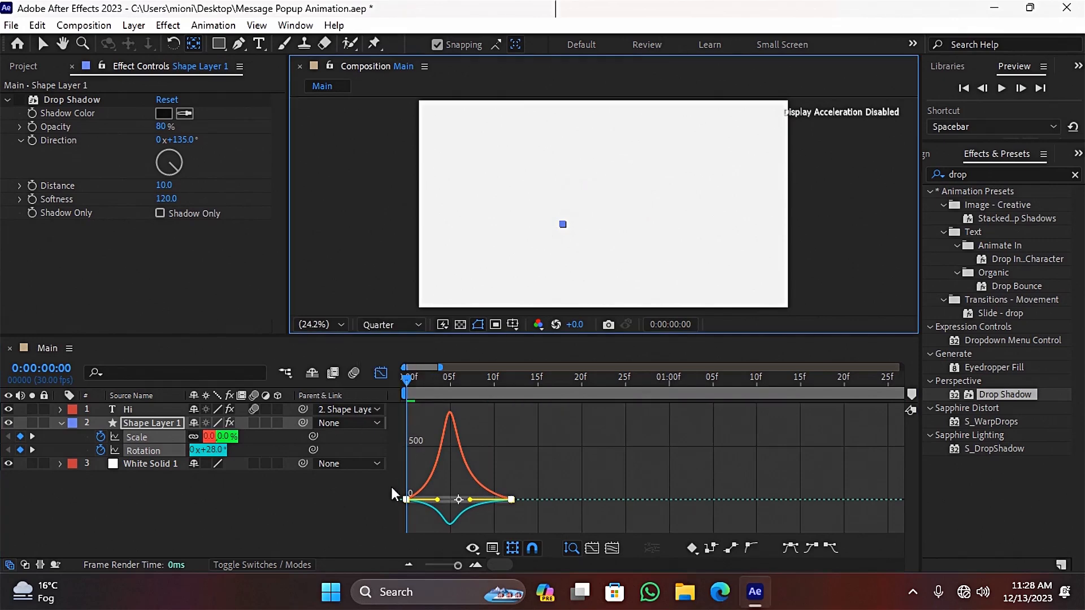
pyautogui.press('space')
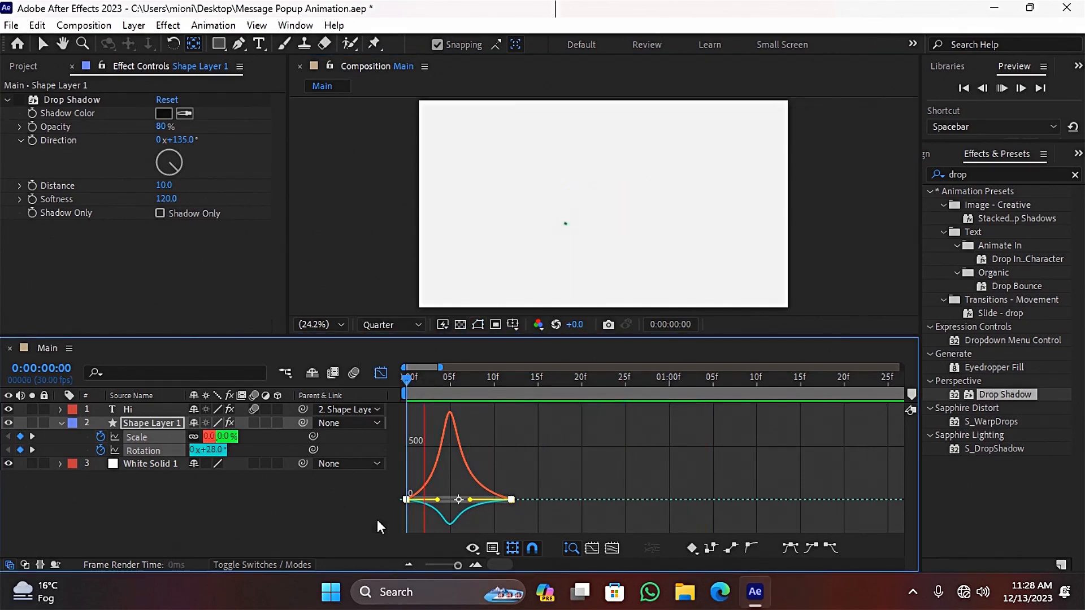
pyautogui.press('space')
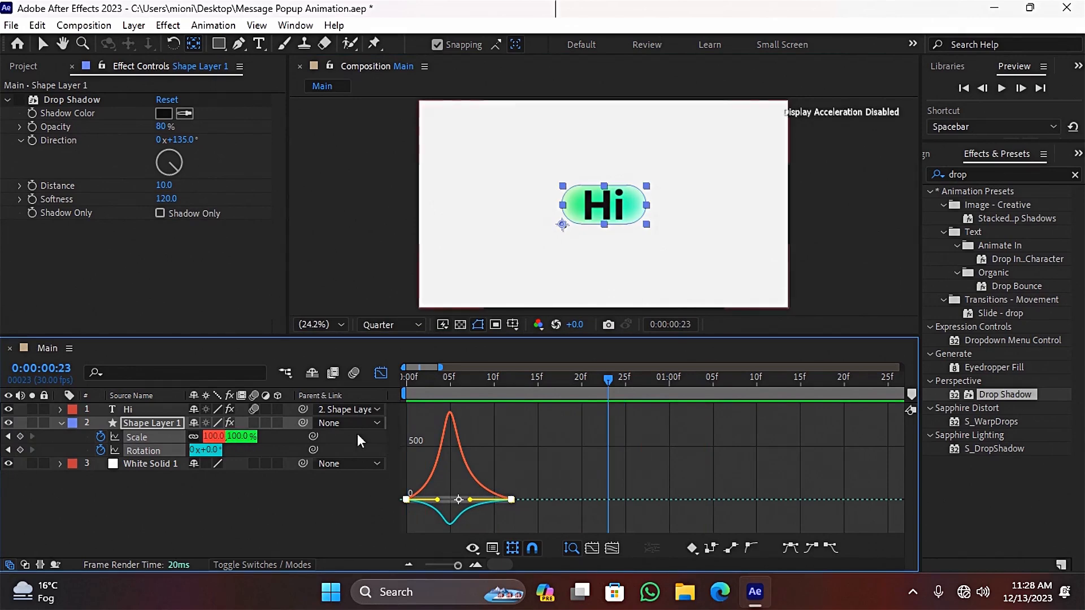
# Close the Graph Editor, move the ending scale and rotation keyframes to frame 16 in line with the TR In marker, and start a preview.
pyautogui.click(381, 373)
pyautogui.click(529, 435)
pyautogui.moveTo(477, 440); pyautogui.dragTo(547, 445)
pyautogui.press('space')
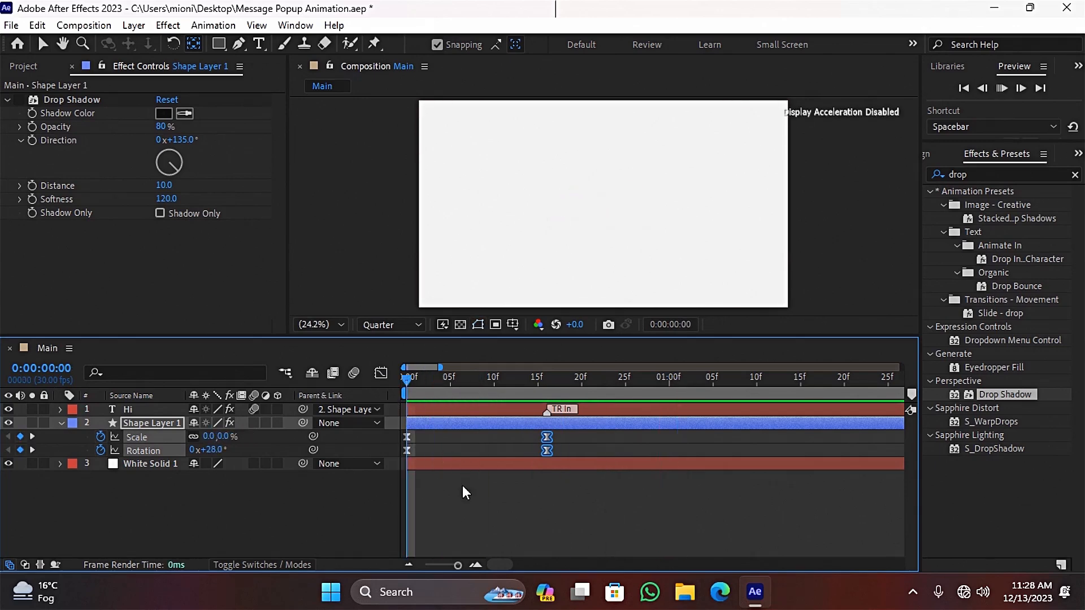
# Play the popup animation from the start, clear the keyframe selection, and stop the preview.
pyautogui.press('space')
pyautogui.press('Home')
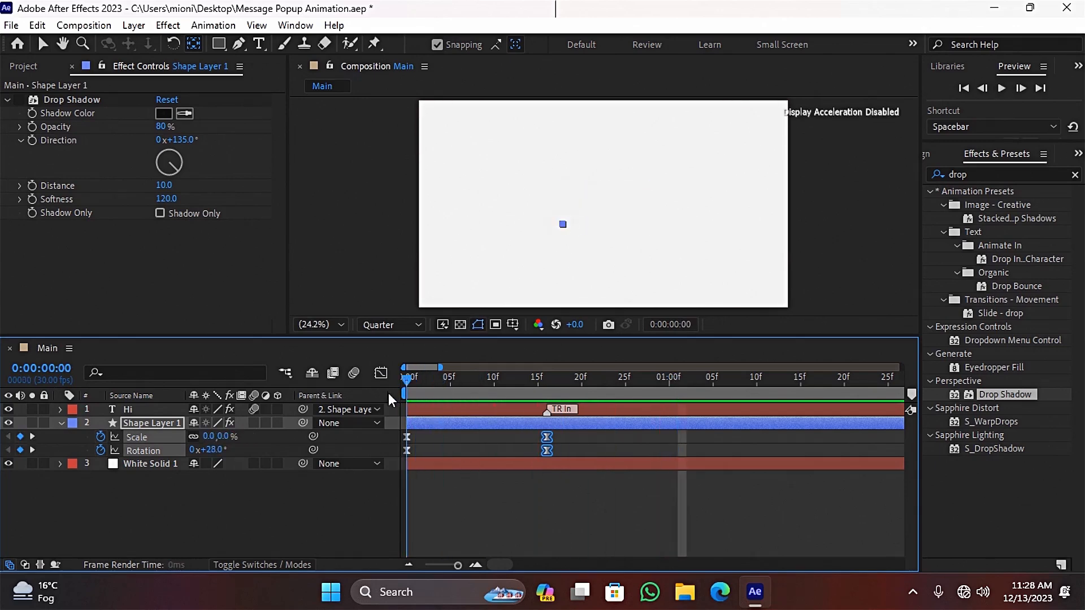
pyautogui.click(345, 523)
pyautogui.press('space')
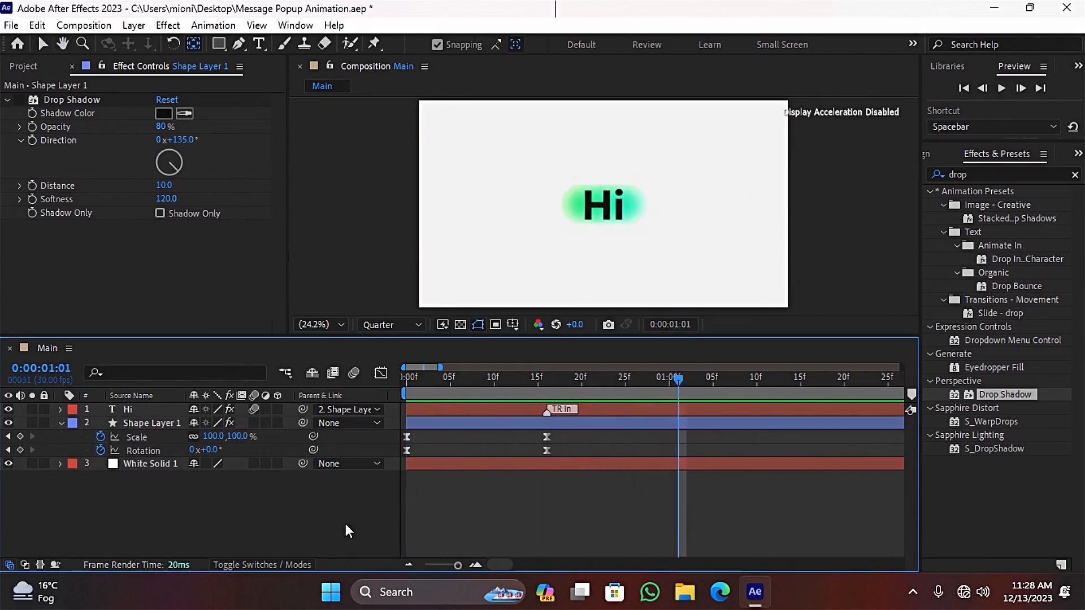
# Move the Hi layer's TR In marker to frame 23 and replay the animation from the start.
pyautogui.moveTo(547, 409); pyautogui.dragTo(606, 404)
pyautogui.moveTo(534, 376); pyautogui.dragTo(402, 378)
pyautogui.press('space')
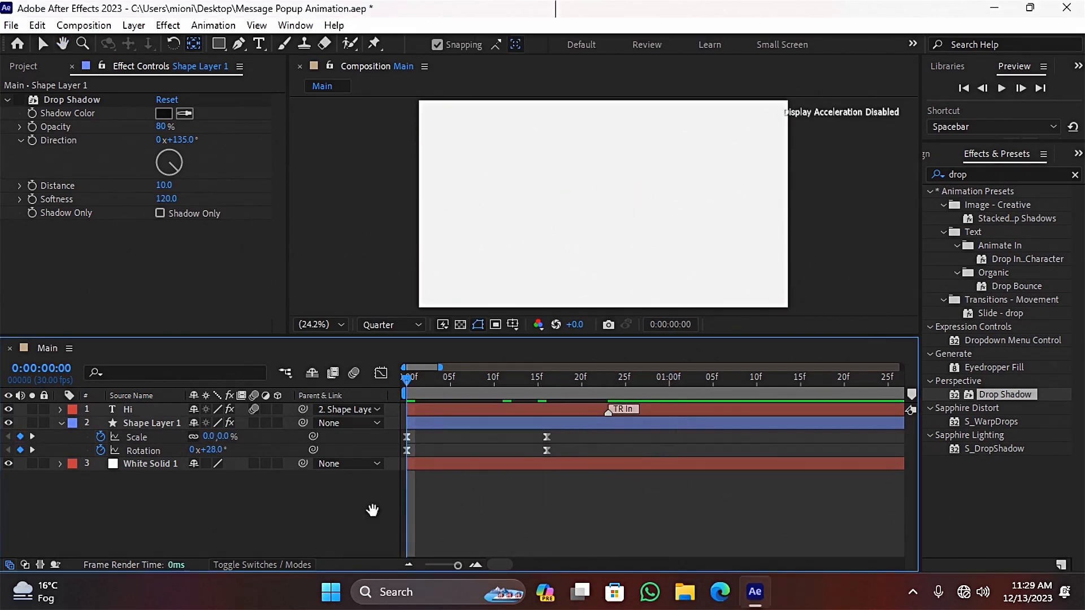
pyautogui.press('space')
# Adjust the easing of Shape Layer 1's scale and rotation keyframes in the speed graph, then close the graph and collapse the layer.
pyautogui.moveTo(581, 430); pyautogui.dragTo(396, 458)
pyautogui.click(381, 373)
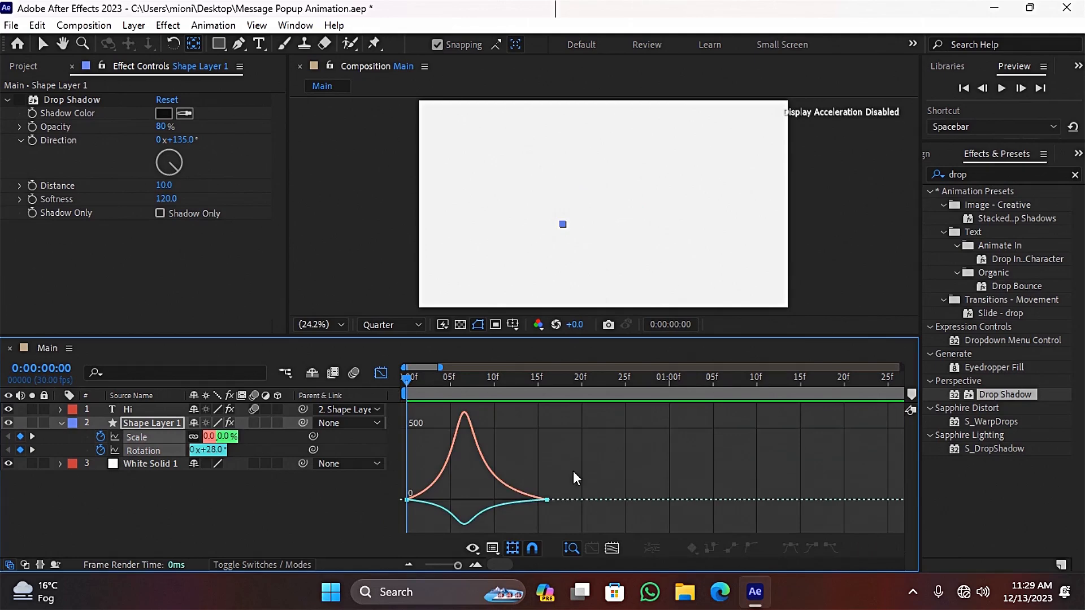
pyautogui.moveTo(492, 499); pyautogui.dragTo(481, 502)
pyautogui.click(380, 374)
pyautogui.click(201, 486)
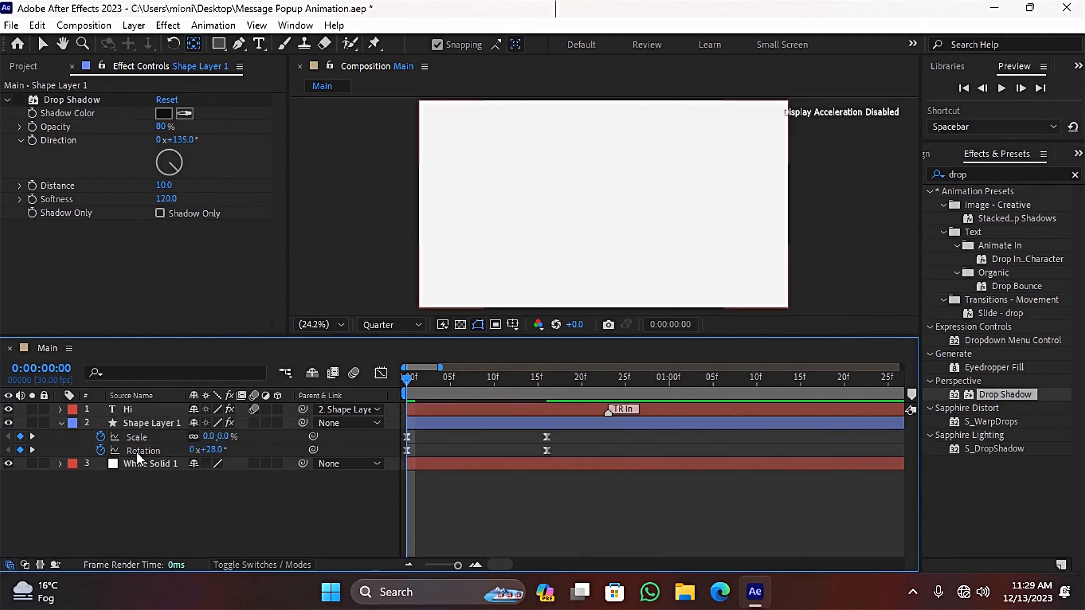
pyautogui.click(60, 422)
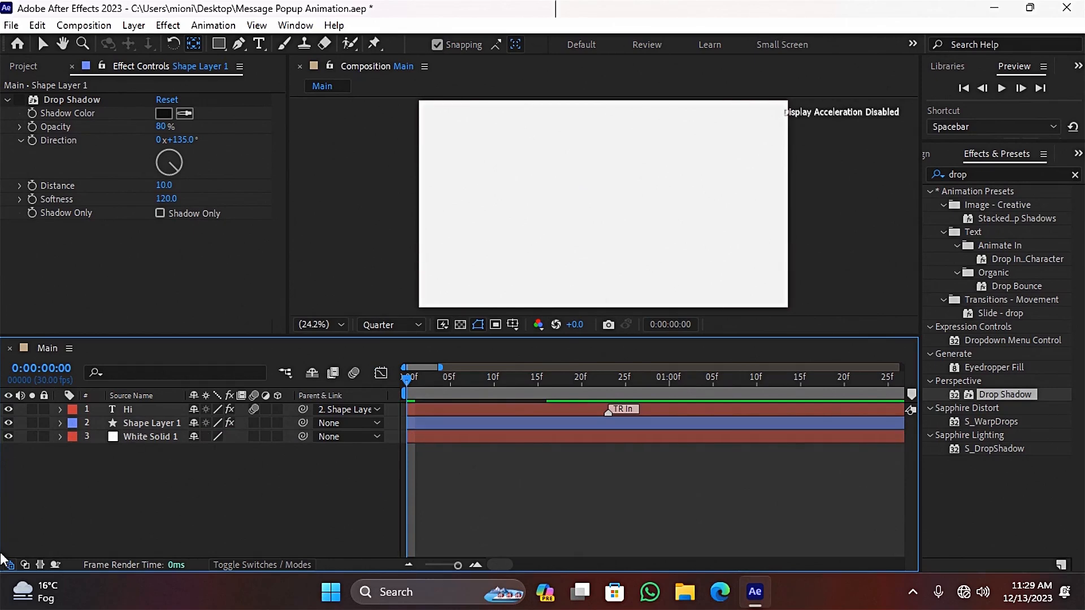
# Use Shape Layer 1 as the track matte for the Hi text and turn the shape layer's visibility back on.
pyautogui.click(26, 564)
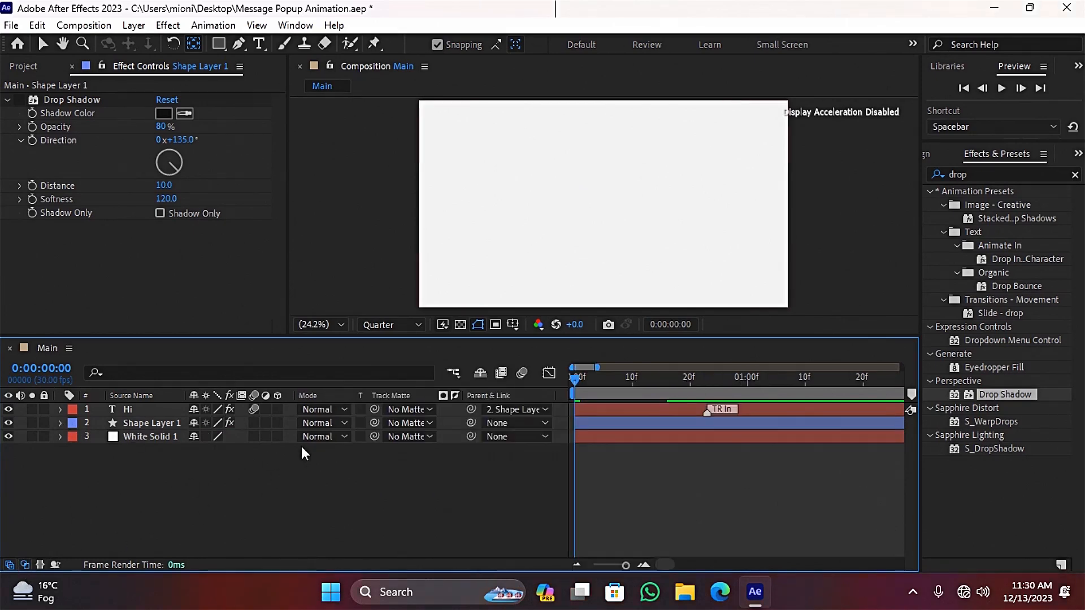
pyautogui.moveTo(375, 411); pyautogui.dragTo(130, 424)
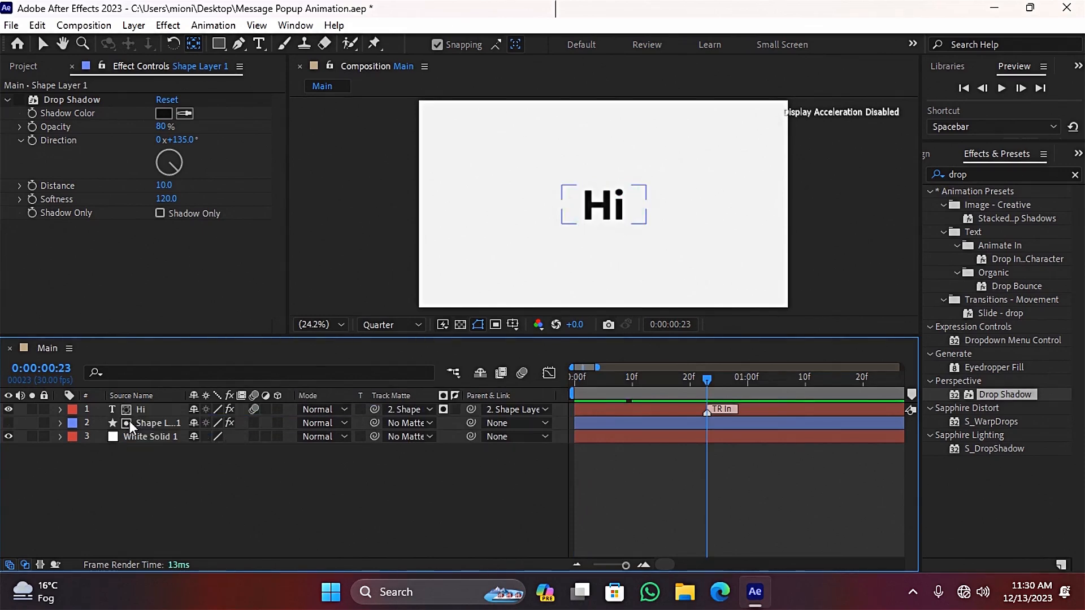
pyautogui.click(8, 422)
pyautogui.press('F4')
pyautogui.moveTo(626, 381); pyautogui.dragTo(407, 386)
pyautogui.click(408, 564)
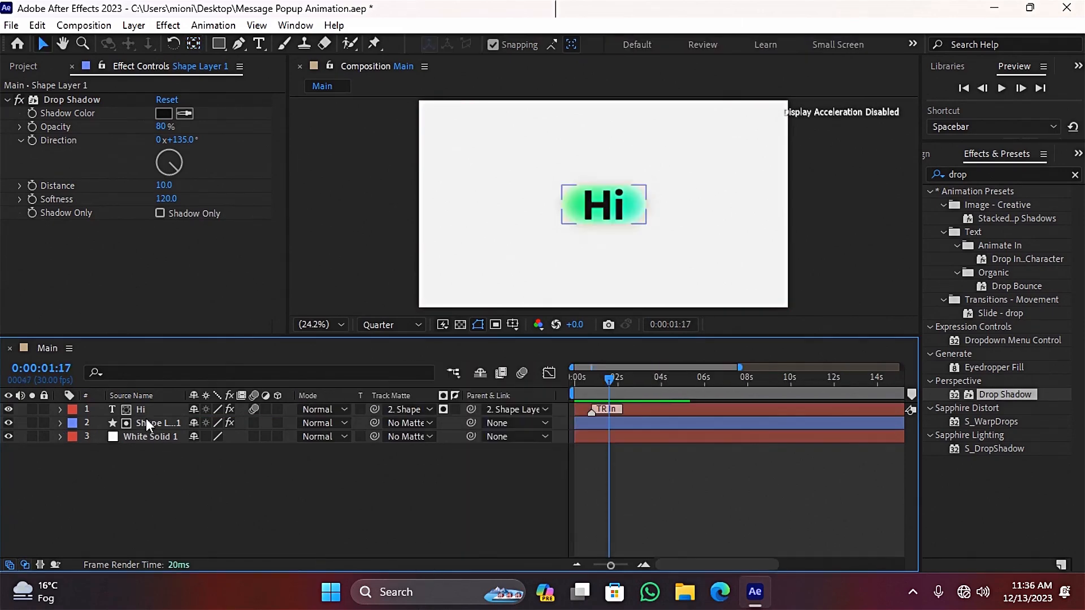
# Duplicate the Hi and Shape Layer 1 layers and restack them so each text sits directly above its own shape.
pyautogui.click(146, 422)
pyautogui.keyDown('ctrl'); pyautogui.click(146, 408); pyautogui.keyUp('ctrl')
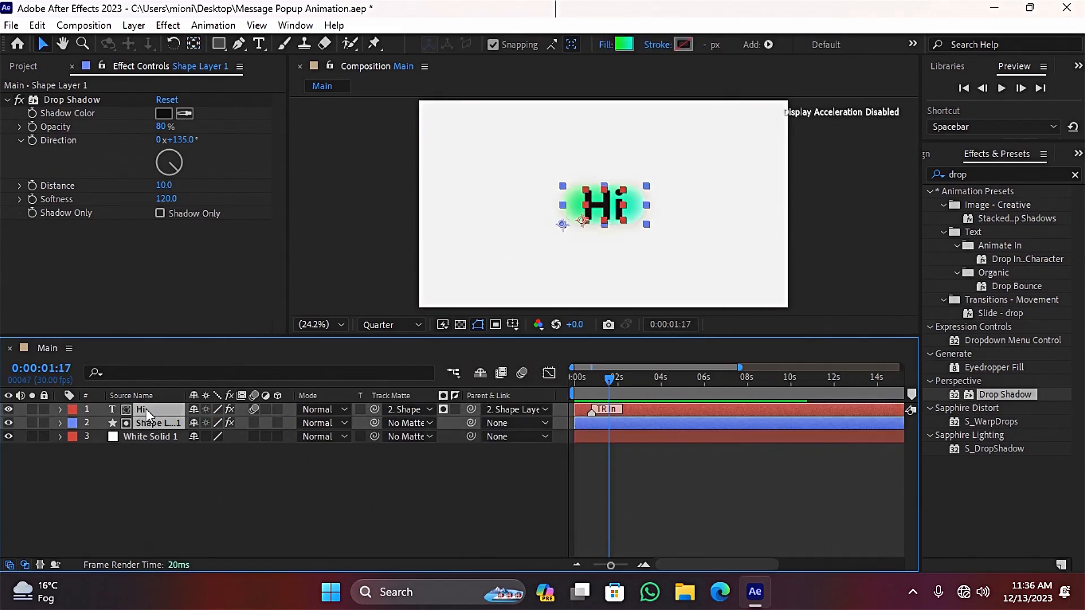
pyautogui.hotkey('ctrl', 'd')
pyautogui.moveTo(171, 430); pyautogui.dragTo(168, 418)
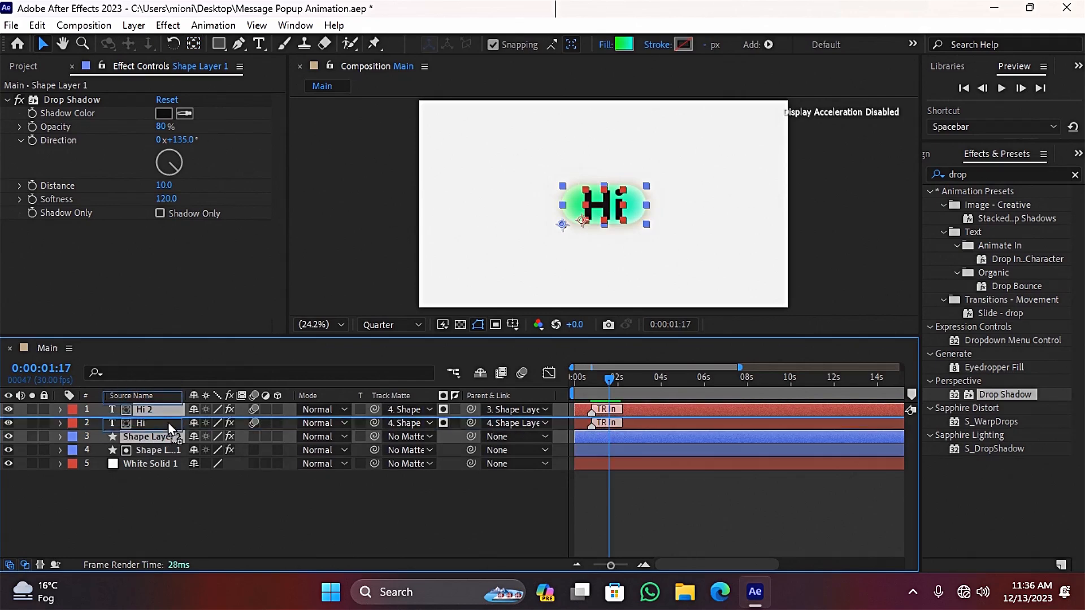
pyautogui.click(208, 511)
# Parent Hi 2 to Shape Layer 2, use that shape as its track matte, and keep the shape visible.
pyautogui.moveTo(469, 409); pyautogui.dragTo(168, 424)
pyautogui.moveTo(371, 408); pyautogui.dragTo(159, 422)
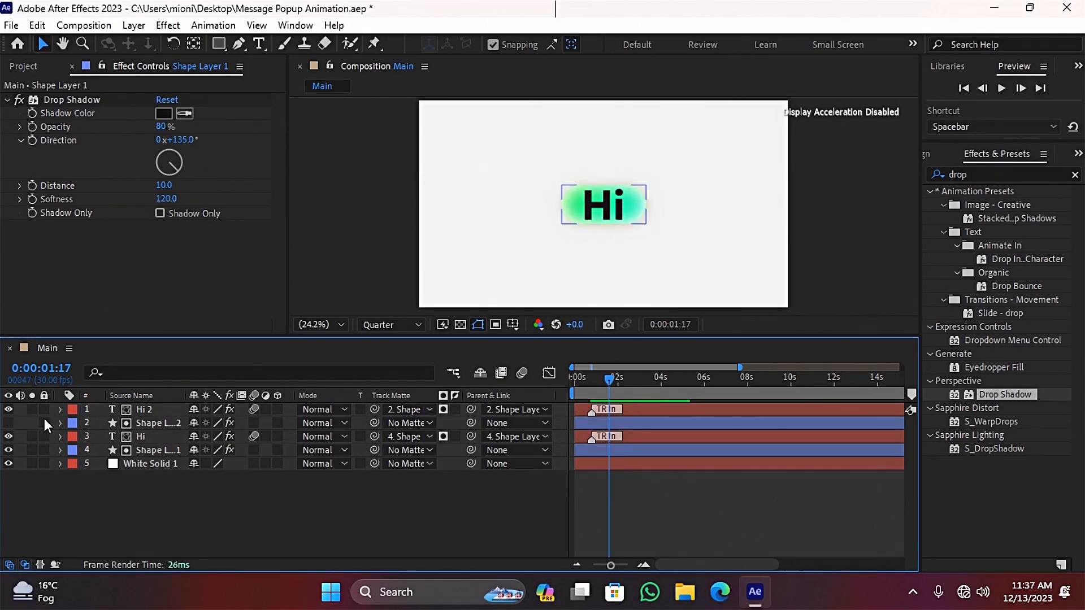
pyautogui.click(8, 422)
# Move the Hi 2 text and Shape Layer 2 together to below and right of the original bubble.
pyautogui.click(151, 421)
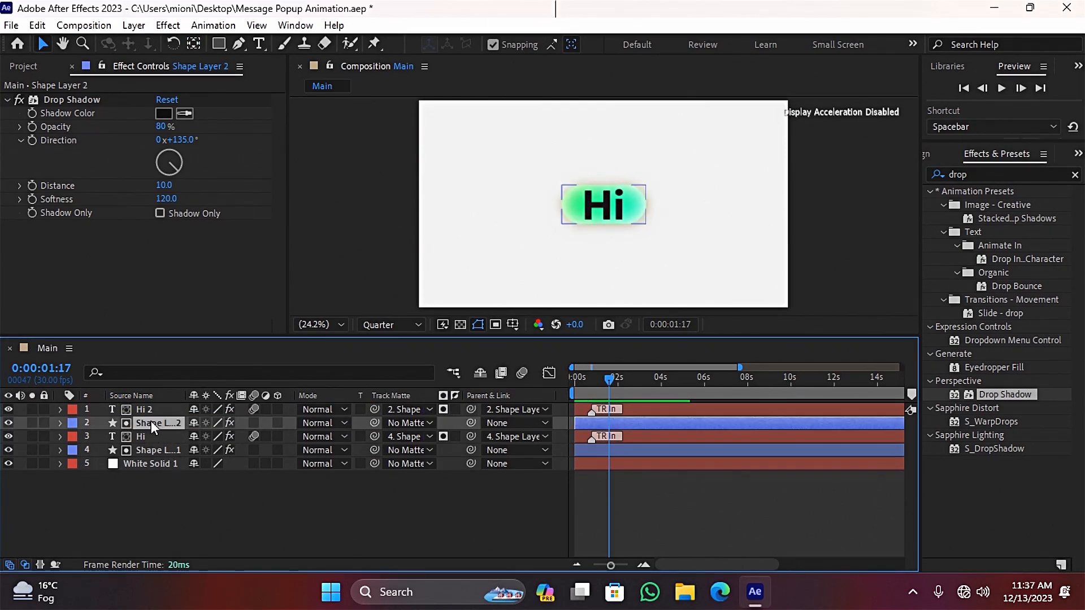
pyautogui.keyDown('shift'); pyautogui.click(158, 407); pyautogui.keyUp('shift')
pyautogui.click(41, 46)
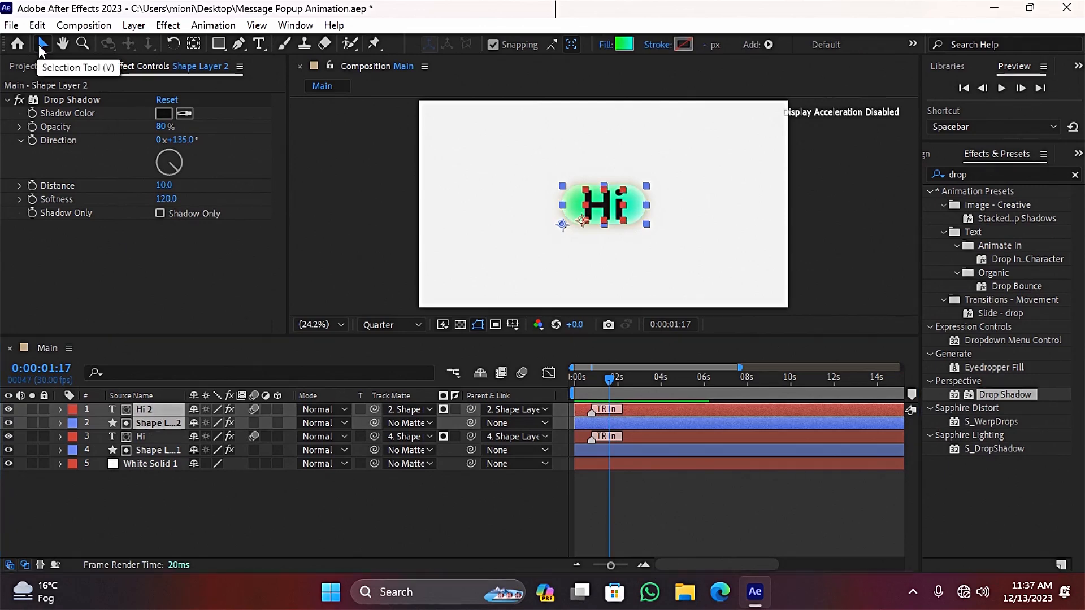
pyautogui.moveTo(607, 209); pyautogui.dragTo(698, 254)
pyautogui.click(405, 501)
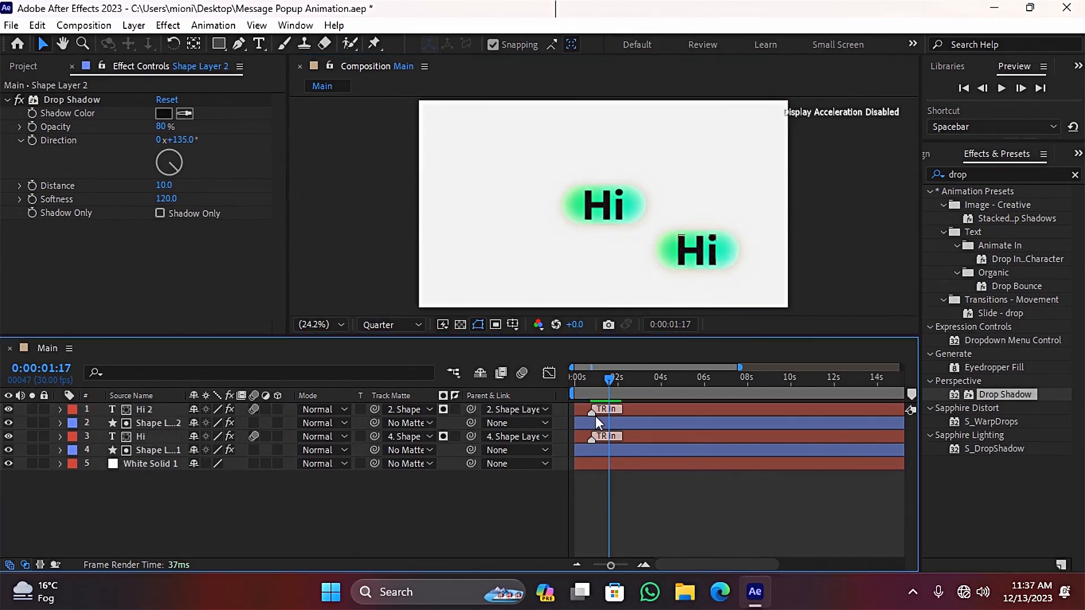
# Change the duplicated bubble's text to "How are you?".
pyautogui.click(259, 44)
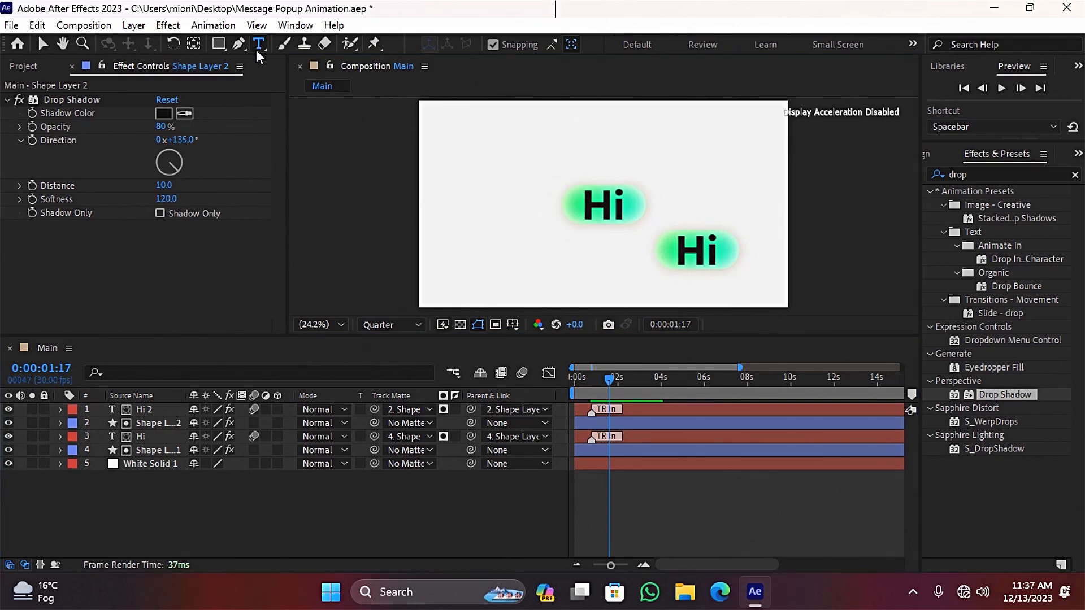
pyautogui.click(693, 255)
pyautogui.press('BackSpace')
pyautogui.write('ow are you?')
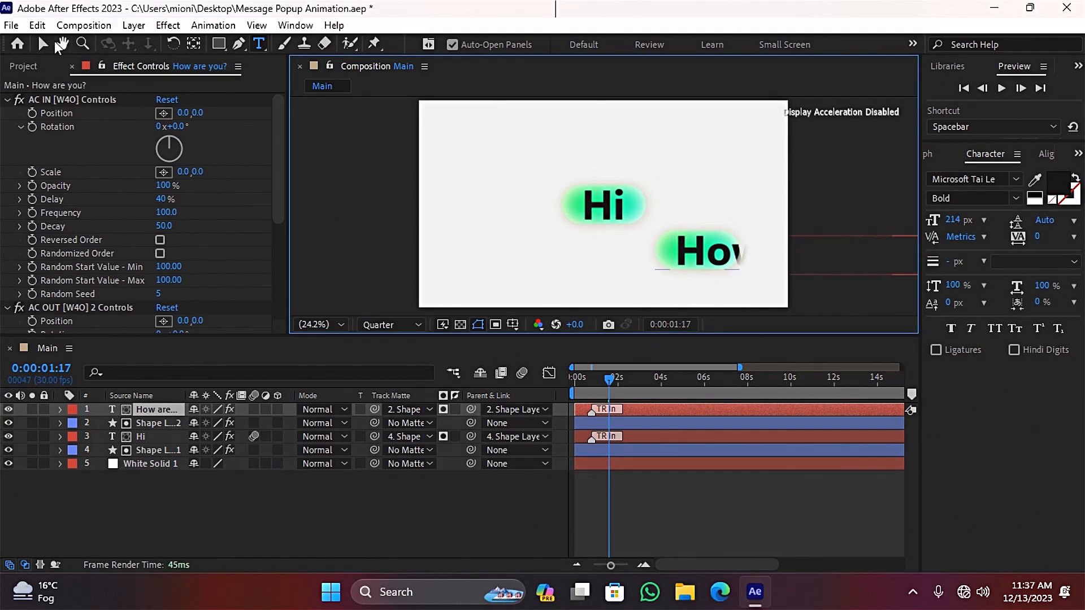
pyautogui.click(42, 43)
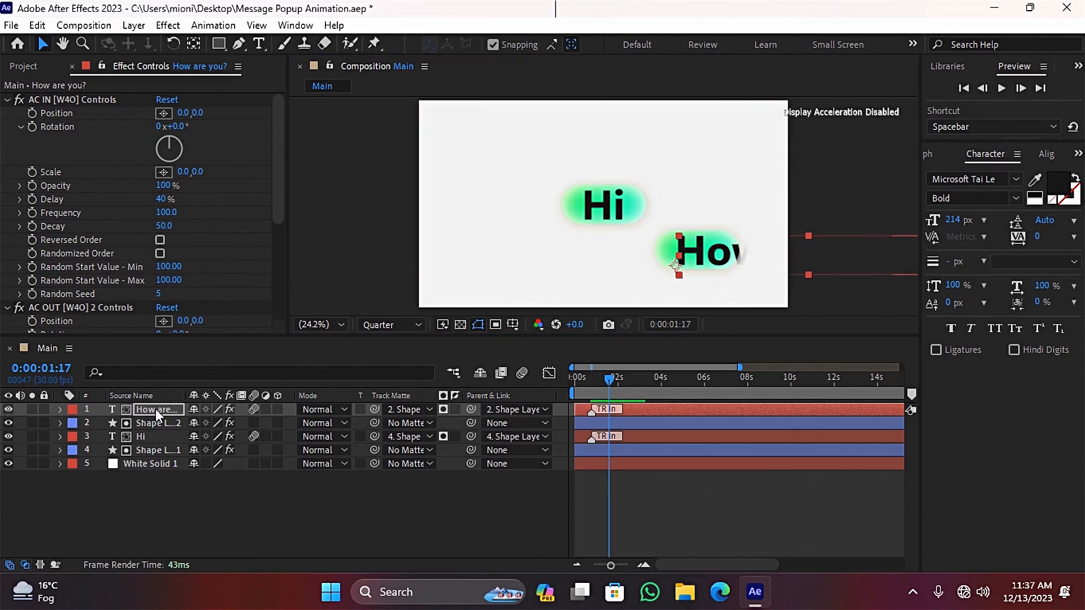
# Widen Shape Layer 2's rectangle path to about 1299.8 and shift the bubble and its text left within the frame.
pyautogui.click(158, 423)
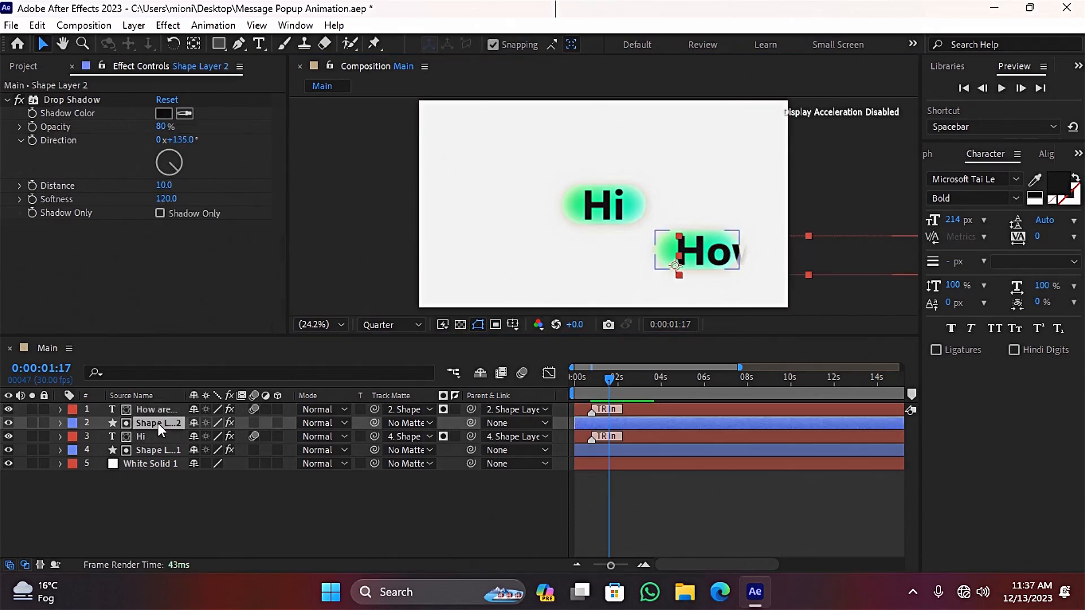
pyautogui.click(60, 422)
pyautogui.click(74, 437)
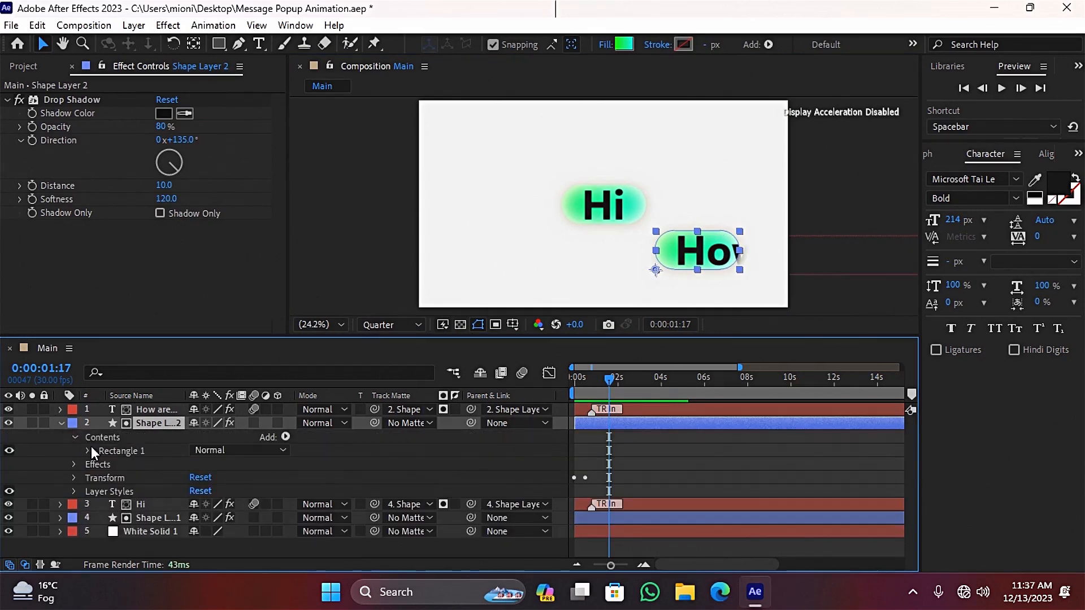
pyautogui.click(88, 450)
pyautogui.click(102, 464)
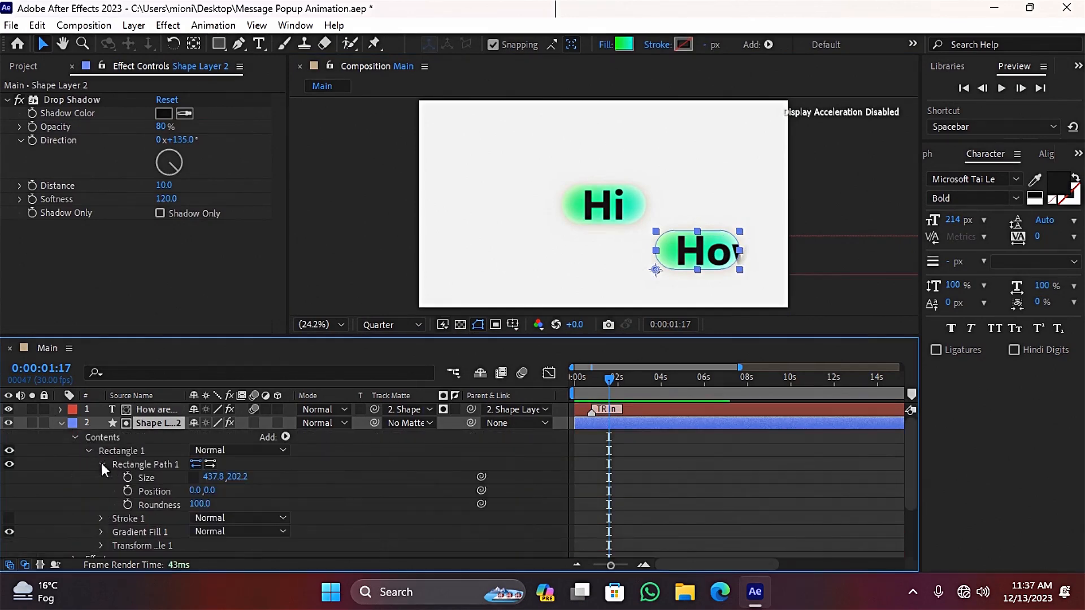
pyautogui.moveTo(214, 479); pyautogui.dragTo(614, 411)
pyautogui.click(157, 409)
pyautogui.moveTo(769, 260); pyautogui.dragTo(699, 255)
pyautogui.moveTo(218, 477); pyautogui.dragTo(375, 477)
pyautogui.moveTo(640, 253); pyautogui.dragTo(560, 259)
# Enlarge Shape Layer 2's rectangle to about 1543.8 by 236.2 and position it so "How are you?" fits inside the bubble.
pyautogui.click(692, 247)
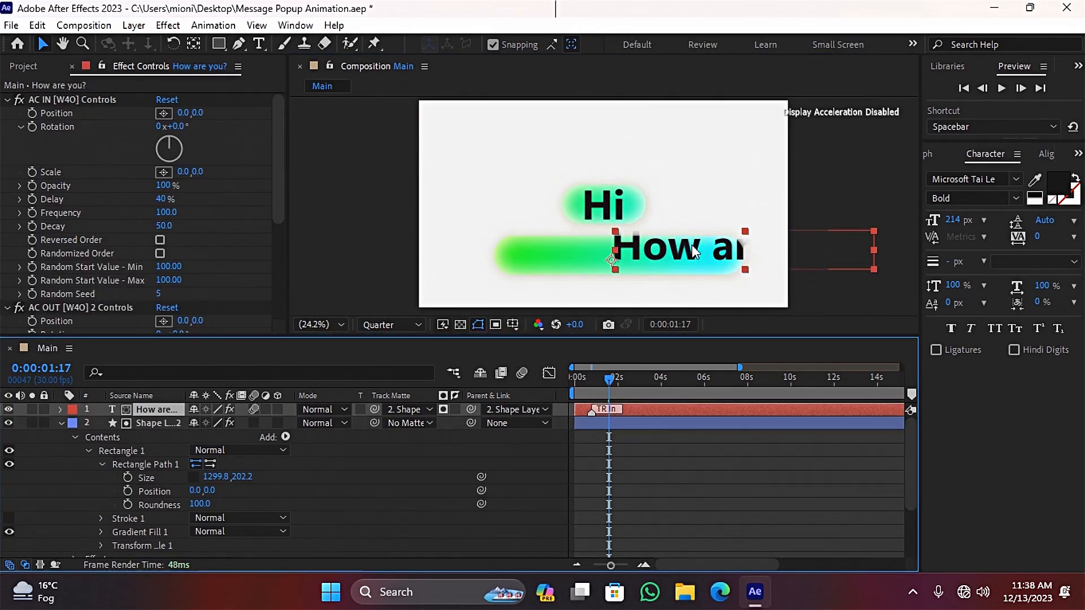
pyautogui.moveTo(692, 246); pyautogui.dragTo(567, 251)
pyautogui.moveTo(217, 478); pyautogui.dragTo(365, 451)
pyautogui.click(575, 253)
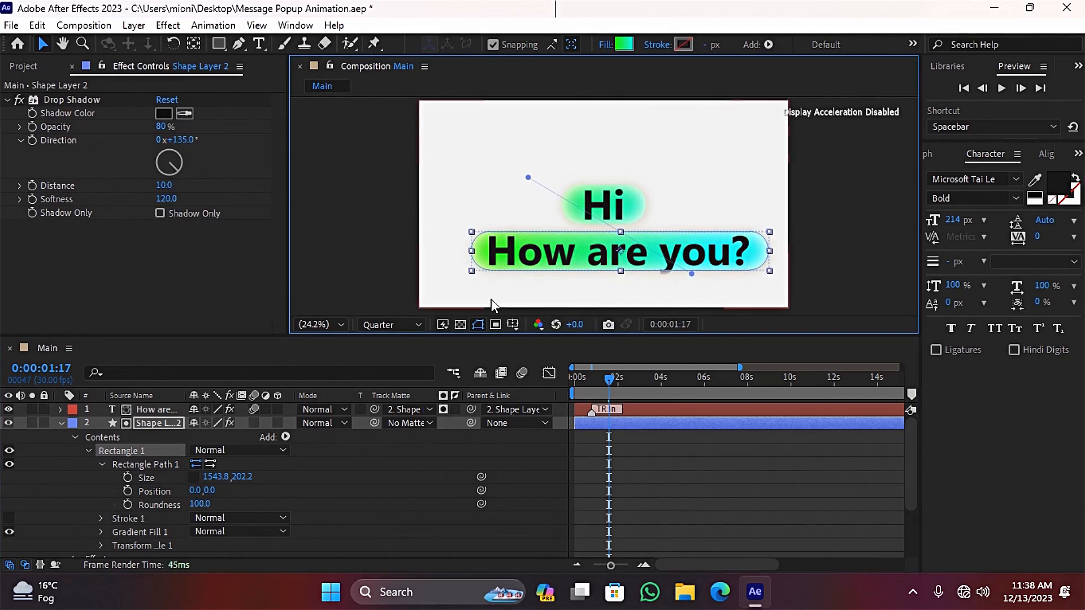
pyautogui.moveTo(240, 476); pyautogui.dragTo(257, 475)
pyautogui.moveTo(598, 250); pyautogui.dragTo(598, 252)
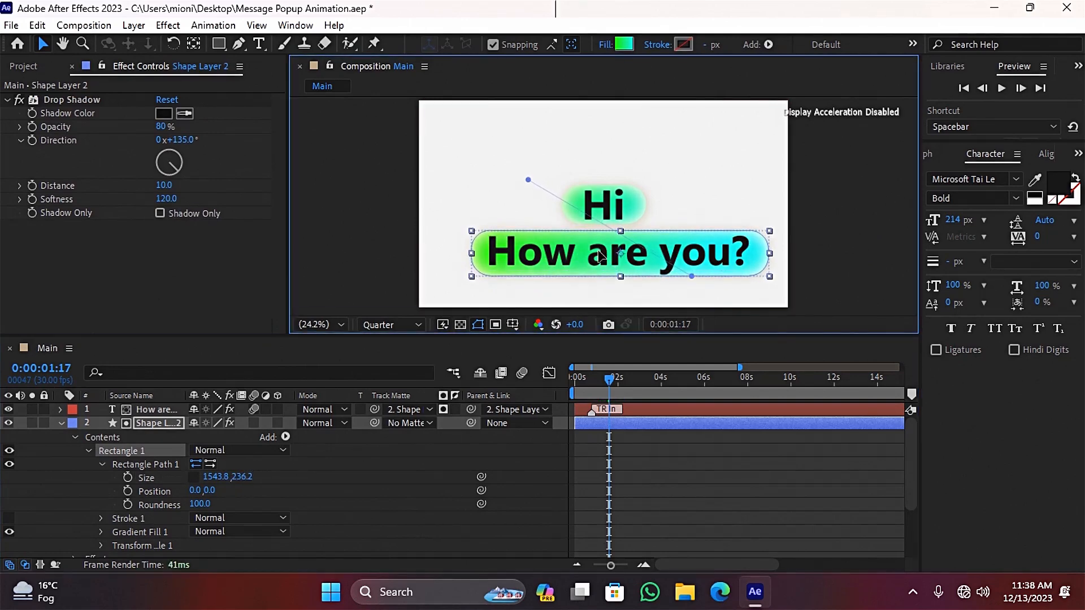
# Match the height of Shape Layer 1's rectangle path to Shape Layer 2's by setting it to 236.2, then collapse the layer.
pyautogui.click(249, 478)
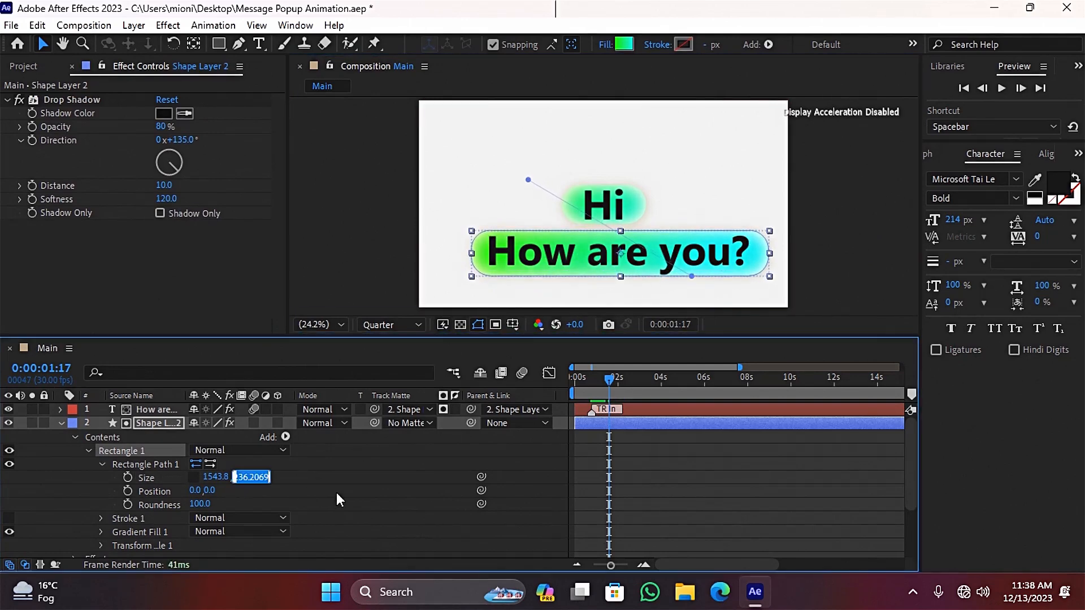
pyautogui.click(60, 423)
pyautogui.click(169, 450)
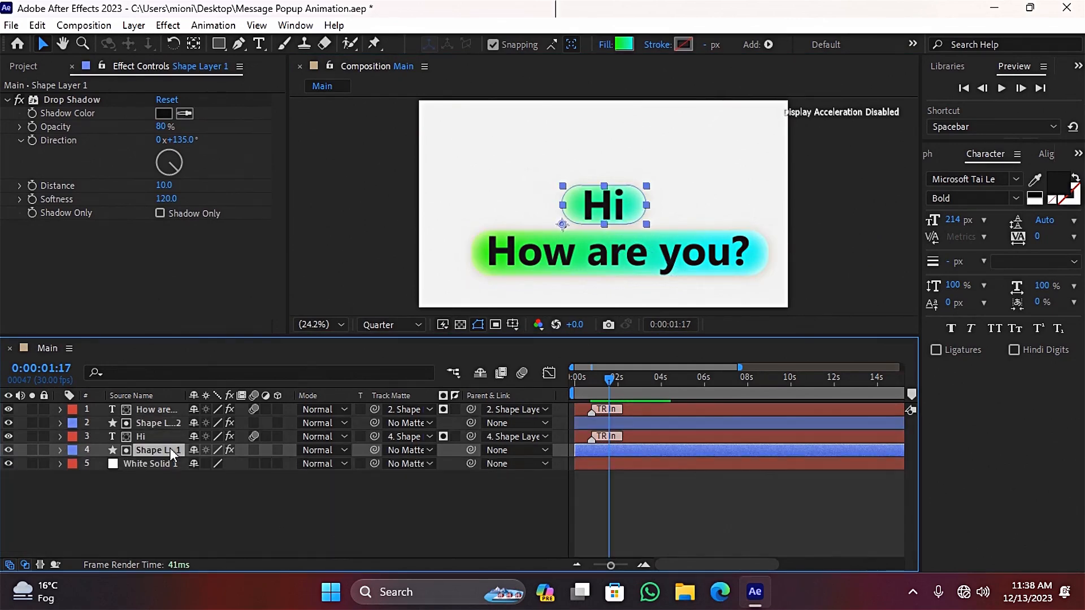
pyautogui.hotkey('ctrl', 'f')
pyautogui.write('size')
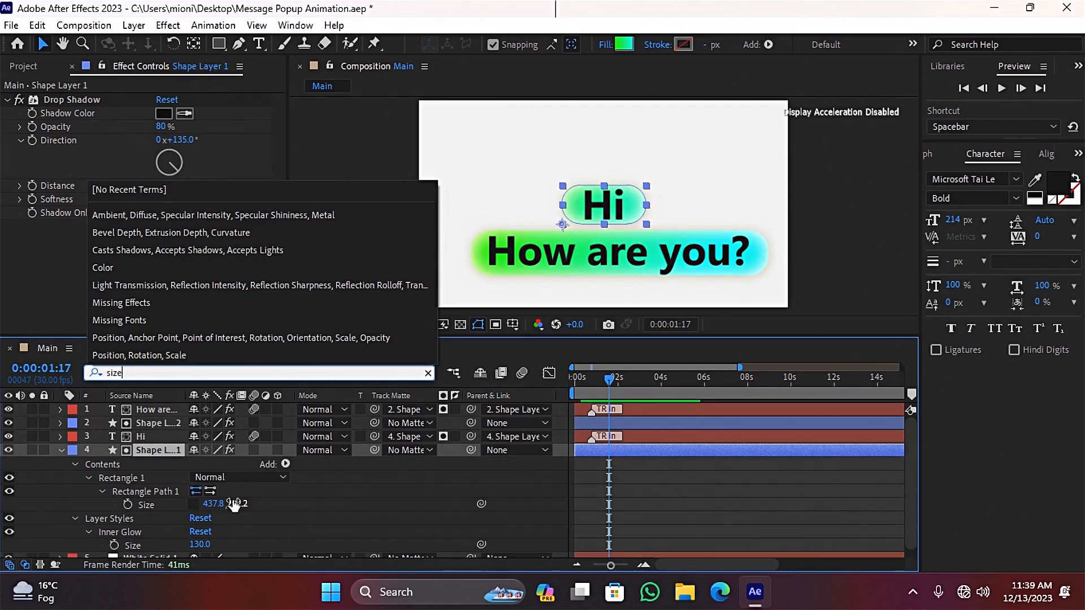
pyautogui.click(234, 503)
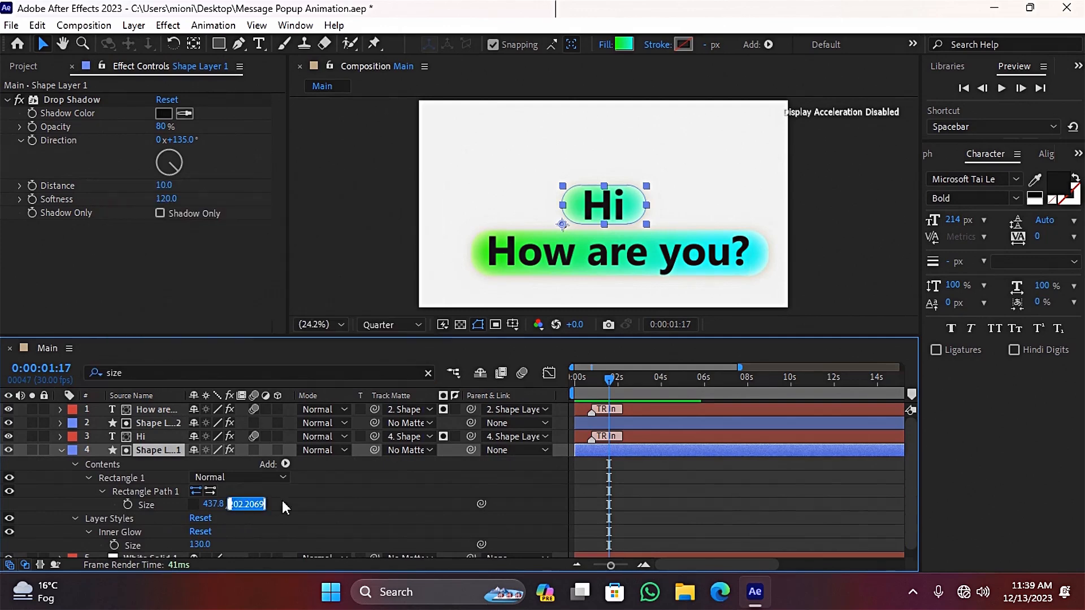
pyautogui.click(311, 499)
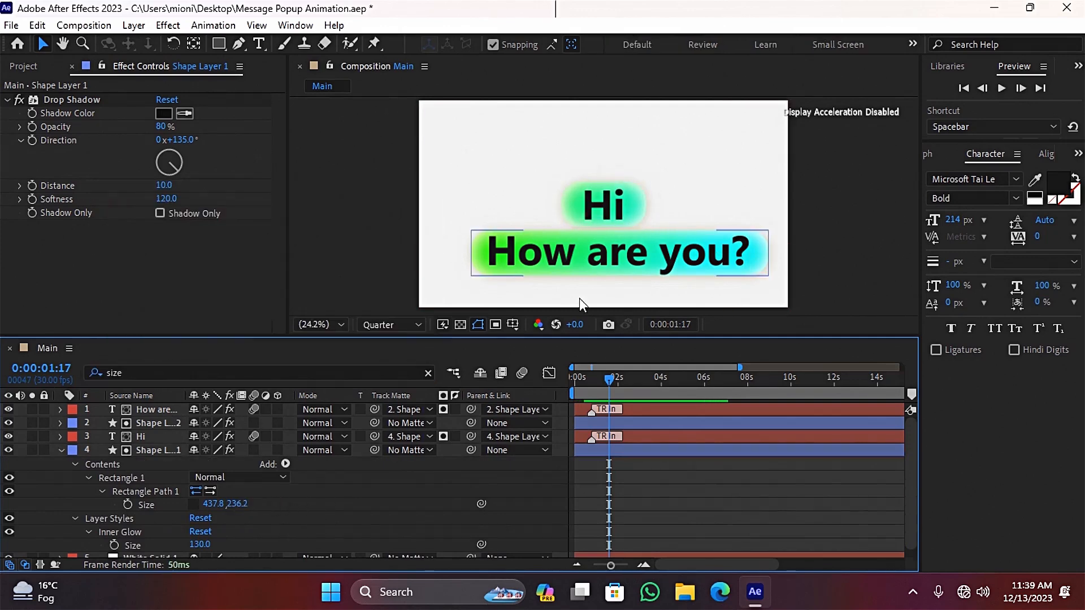
pyautogui.click(60, 450)
# Move the Hi text and its bubble right so they line up with the right end of the "How are you?" bubble.
pyautogui.click(152, 438)
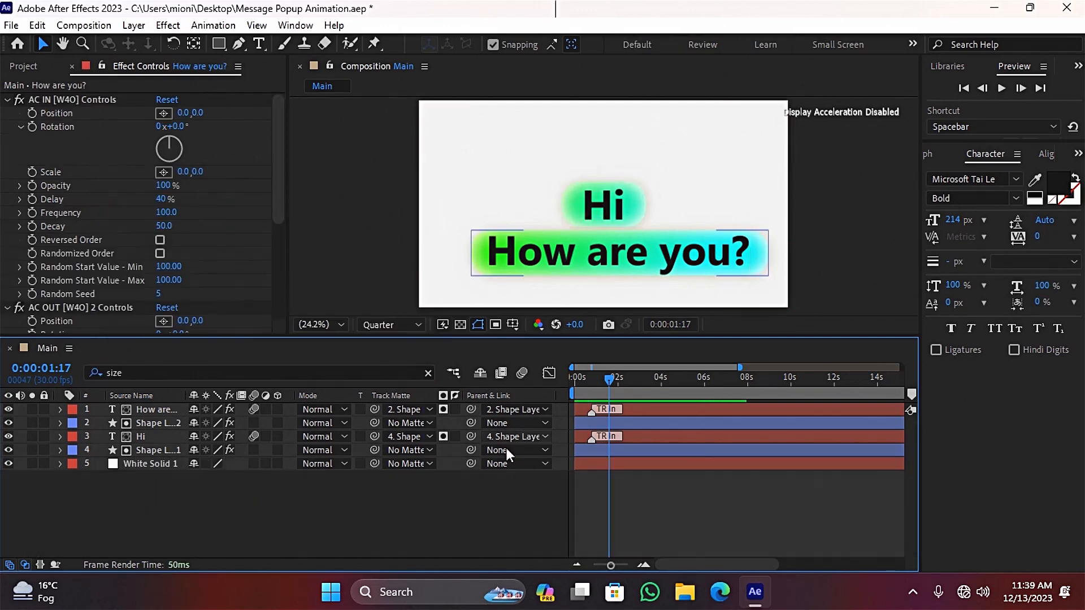
pyautogui.keyDown('ctrl'); pyautogui.click(155, 450); pyautogui.keyUp('ctrl')
pyautogui.moveTo(563, 226)
pyautogui.mouseDown()
pyautogui.moveTo(734, 210)
pyautogui.moveTo(691, 212)
pyautogui.moveTo(682, 225)
pyautogui.mouseUp()
pyautogui.click(283, 531)
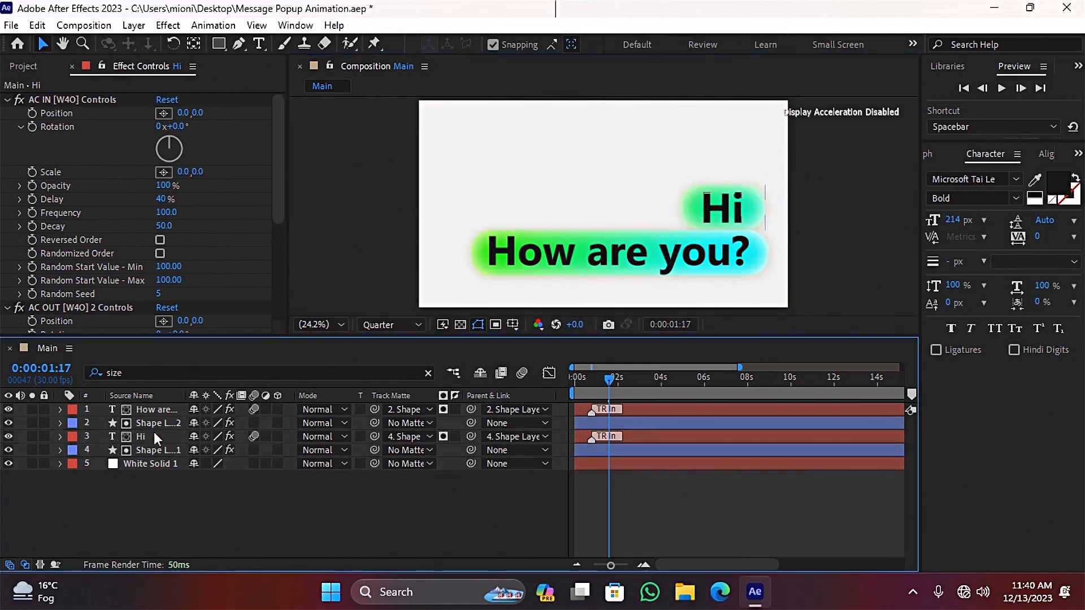
# Move the "How are you?" text and Shape Layer 2 left until the bubble extends partly past the frame's left edge.
pyautogui.click(158, 423)
pyautogui.keyDown('ctrl'); pyautogui.click(161, 409); pyautogui.keyUp('ctrl')
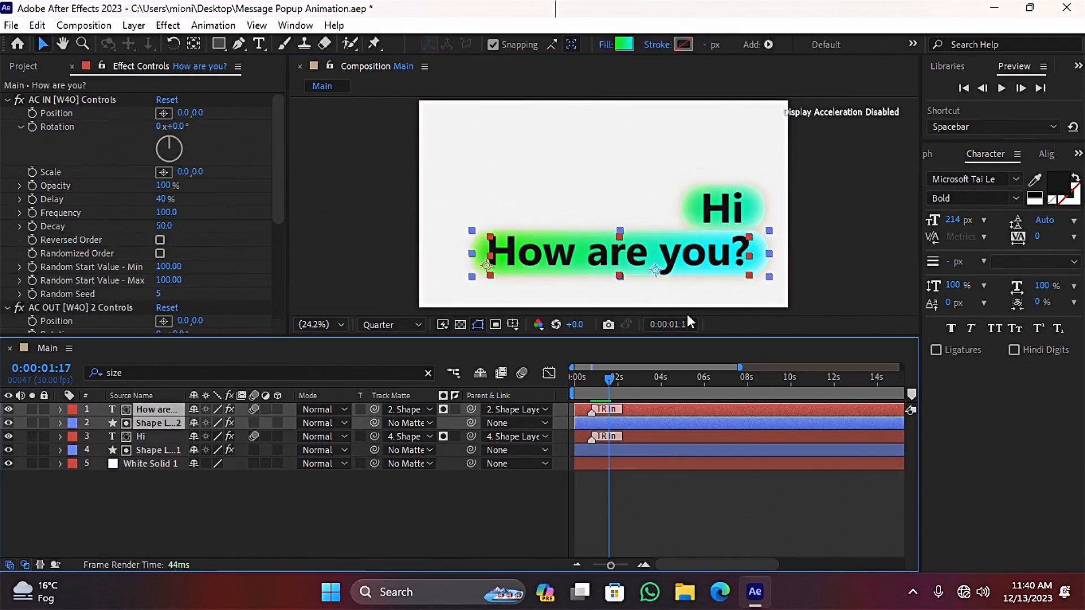
pyautogui.moveTo(659, 274); pyautogui.dragTo(541, 266)
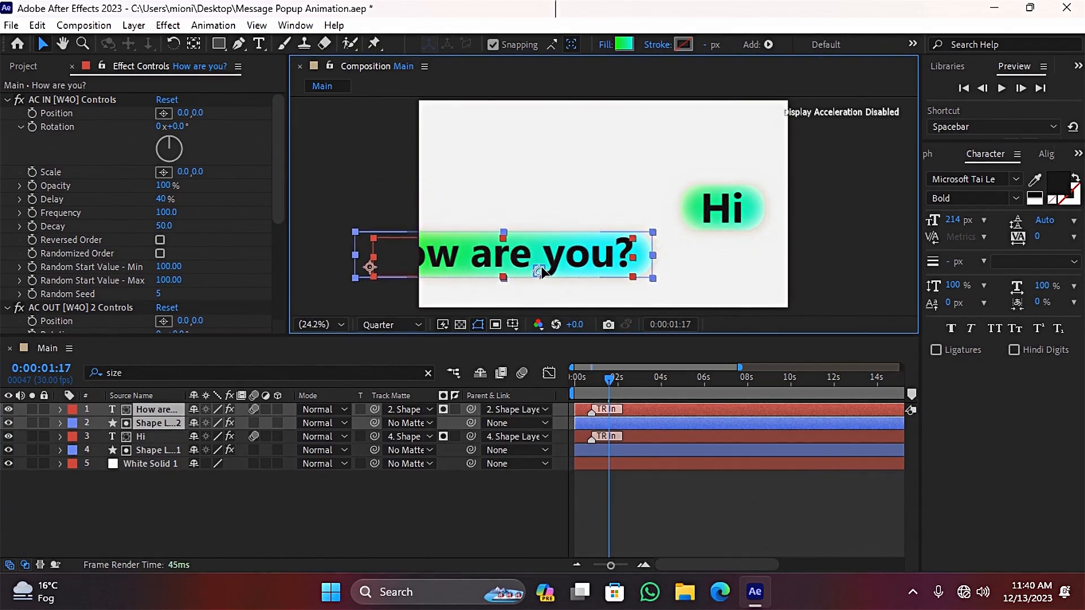
pyautogui.click(249, 536)
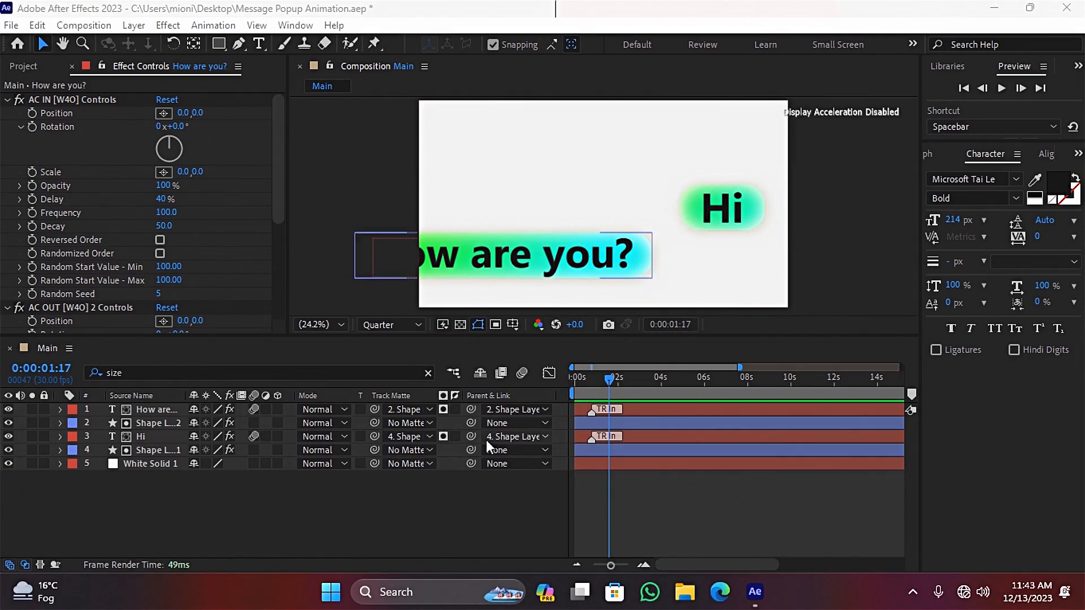
# Add a null object and parent Shape Layer 1 and Shape Layer 2 to it.
pyautogui.rightClick(272, 500)
pyautogui.moveTo(391, 306)
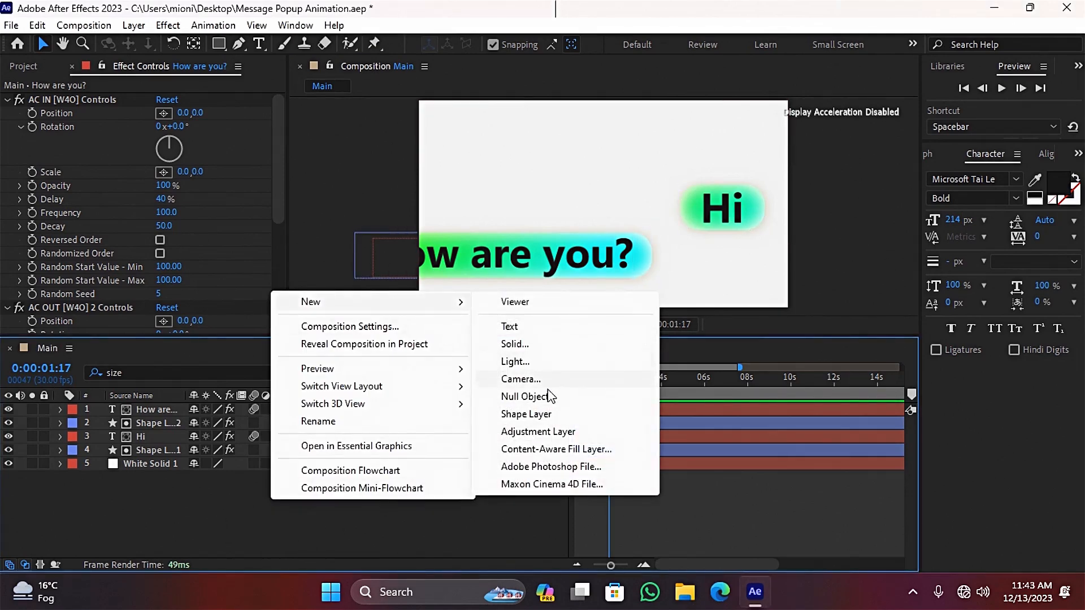
pyautogui.click(549, 393)
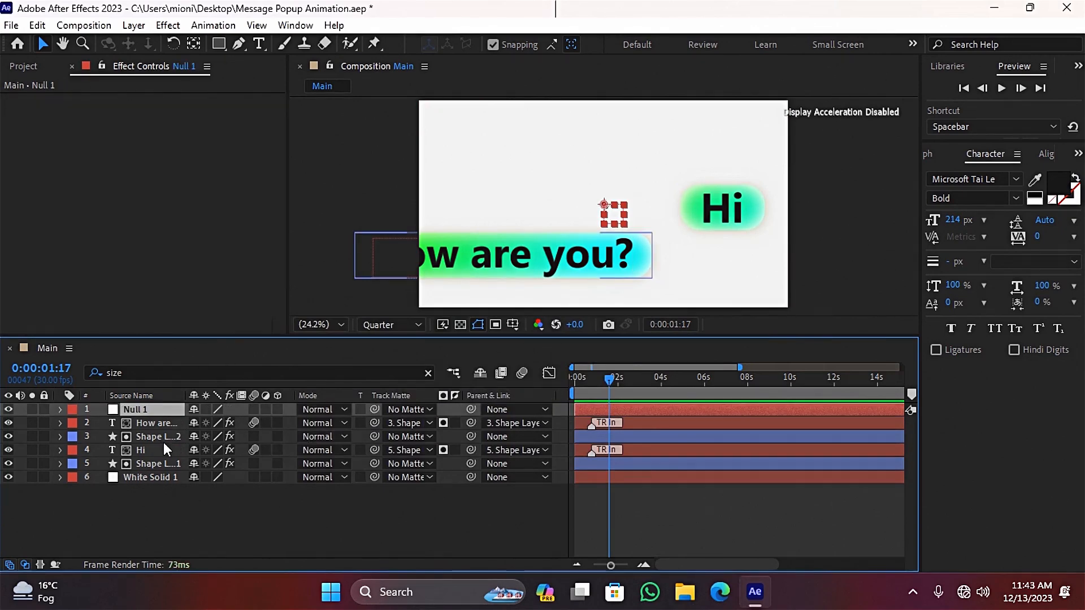
pyautogui.click(158, 437)
pyautogui.keyDown('ctrl'); pyautogui.click(164, 463); pyautogui.keyUp('ctrl')
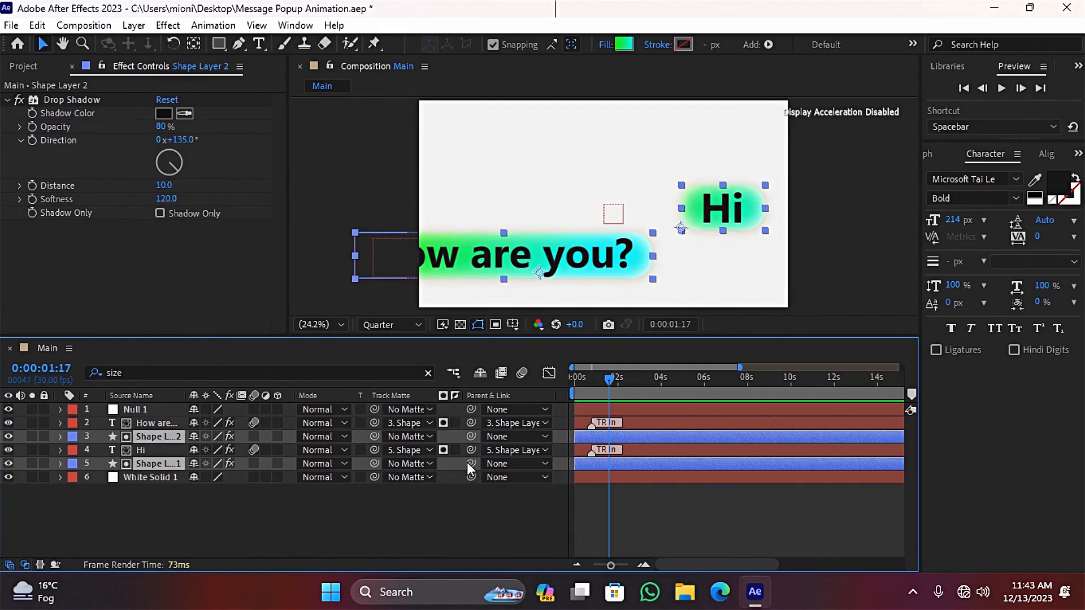
pyautogui.moveTo(471, 464); pyautogui.dragTo(168, 412)
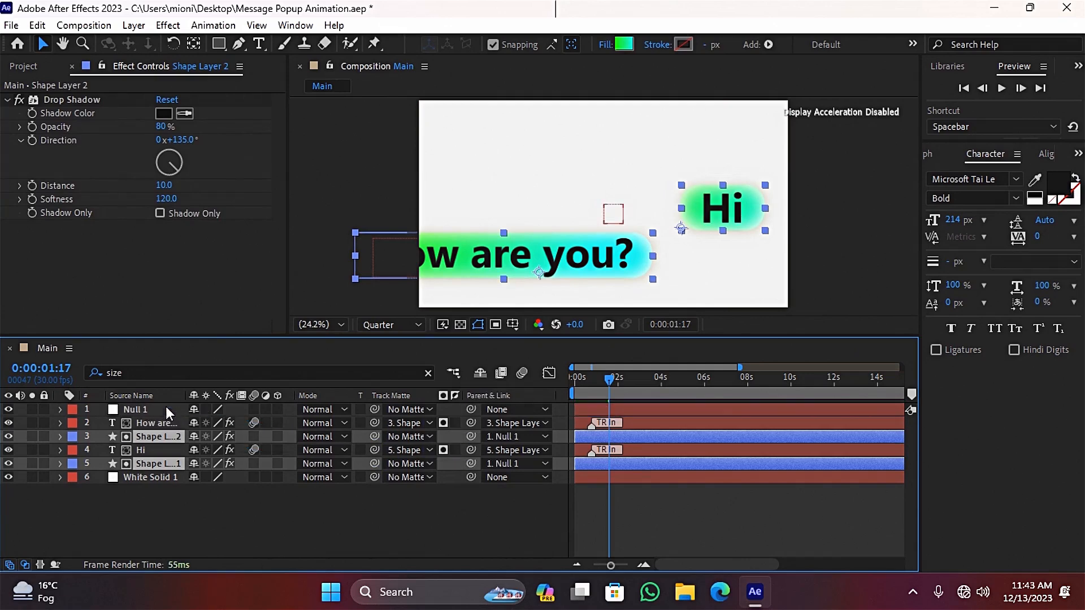
pyautogui.click(151, 521)
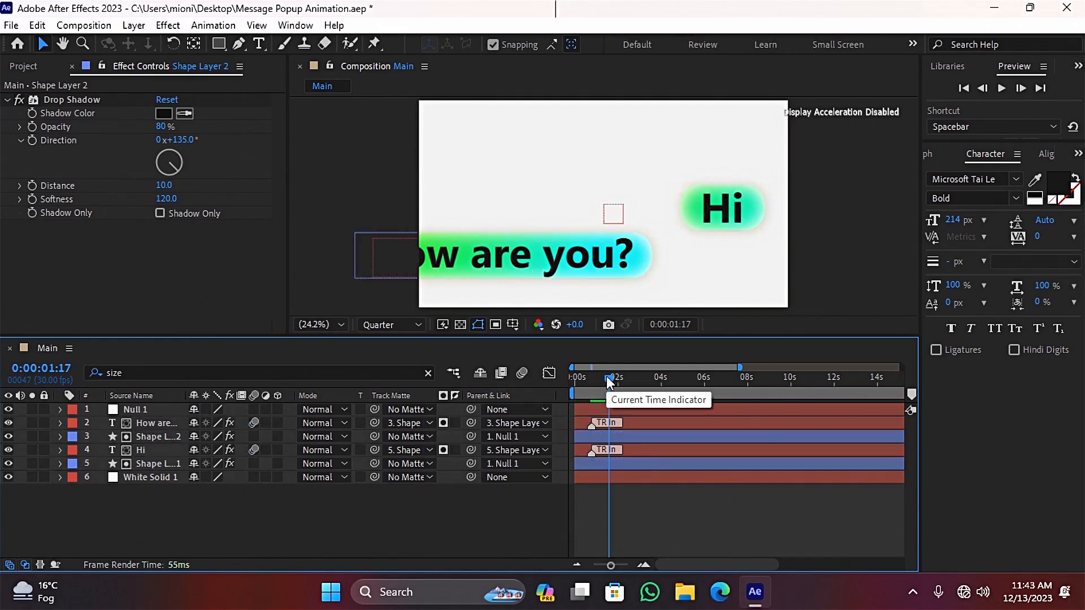
# Add Scale and Position keyframes to Null 1 at 0:00:01:17 and show both animated properties.
pyautogui.click(130, 409)
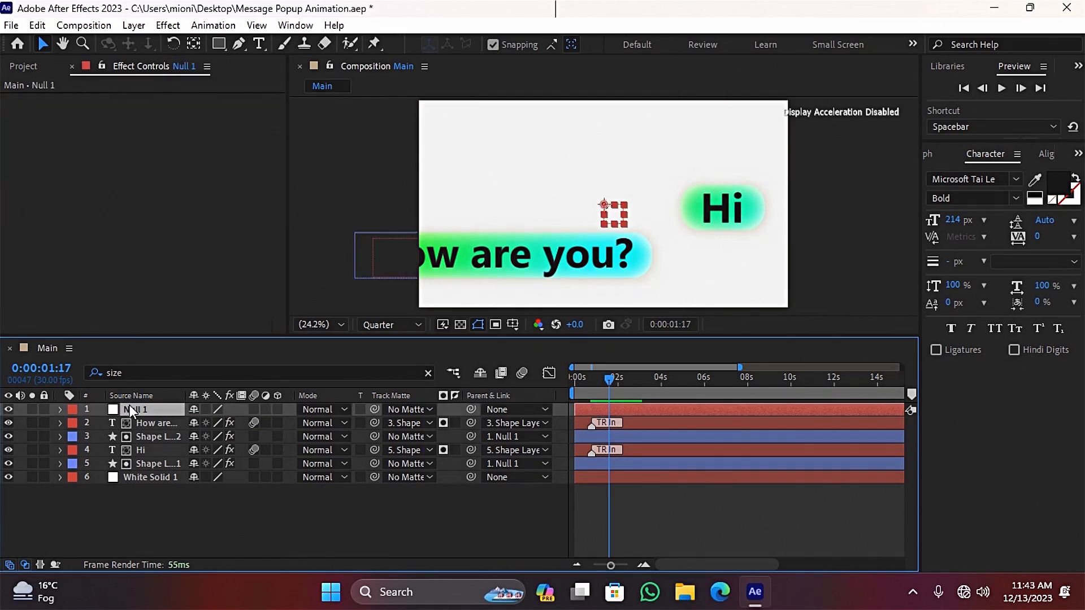
pyautogui.press('s')
pyautogui.press('p')
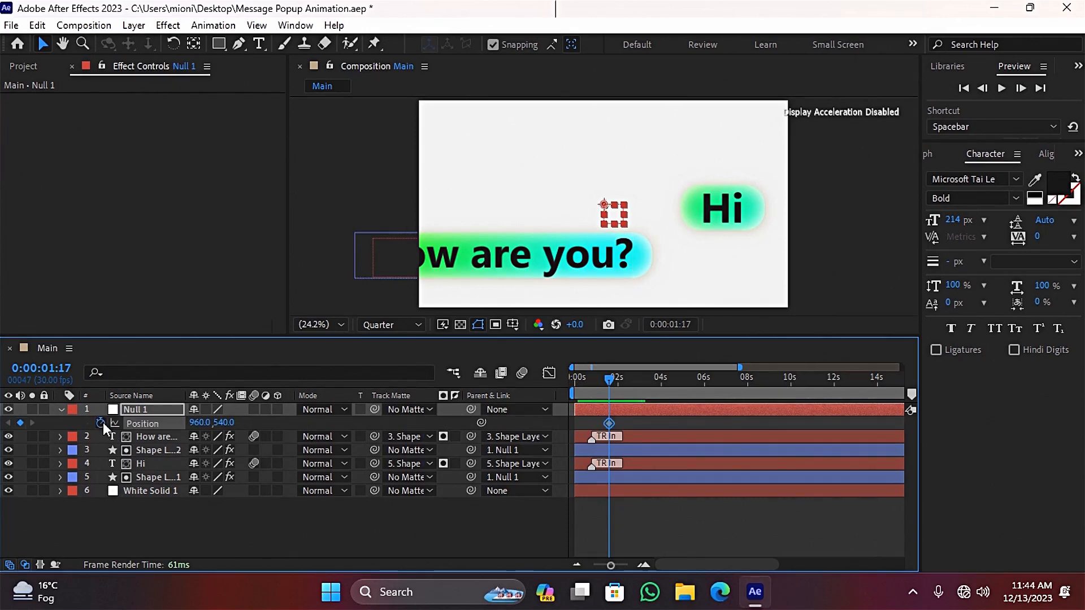
pyautogui.click(61, 409)
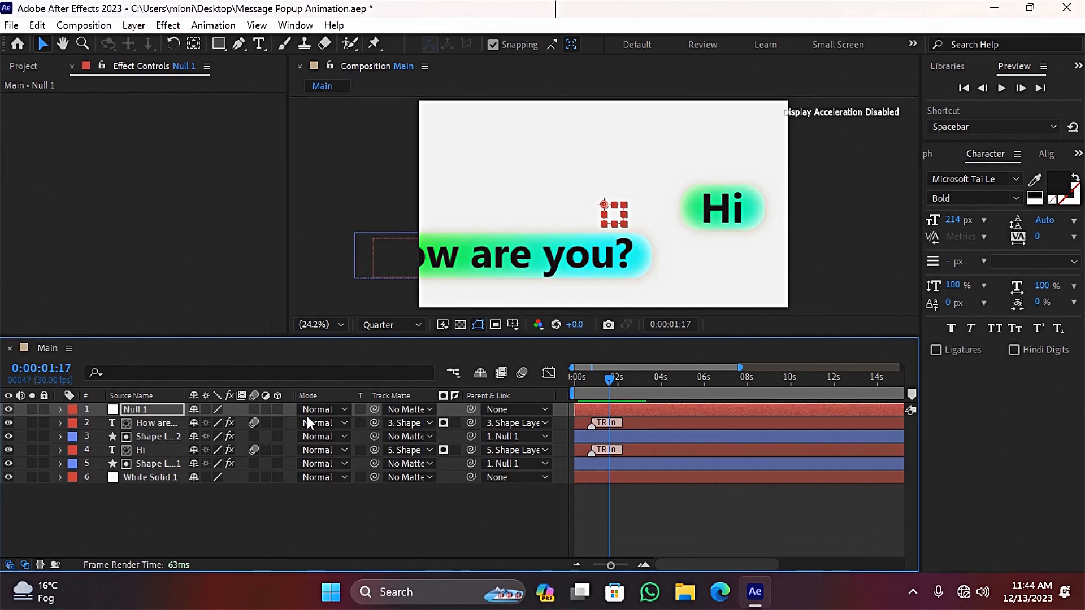
pyautogui.press('u')
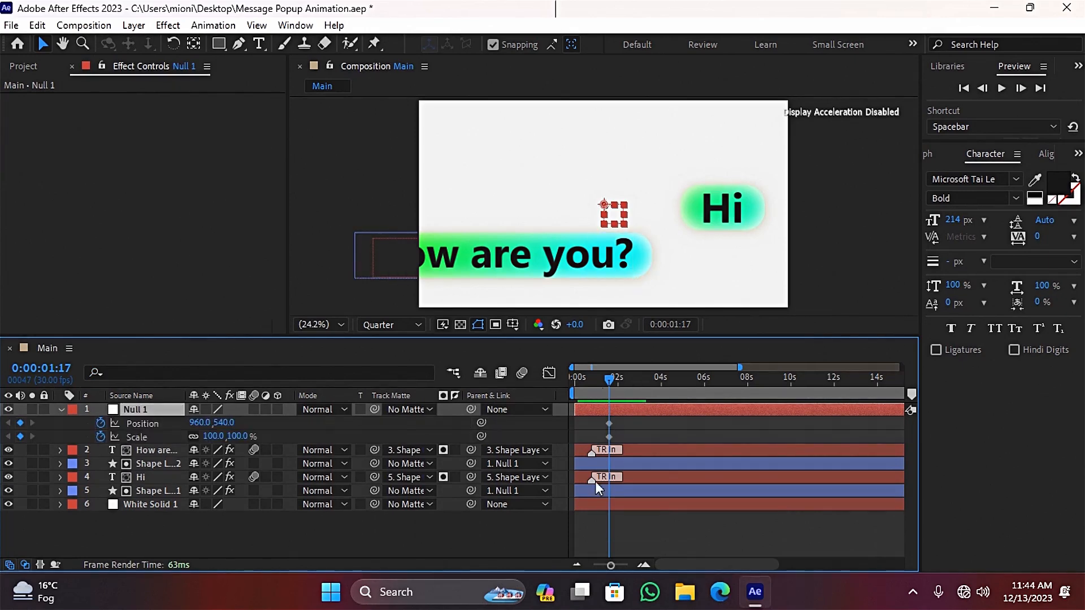
# Try to shift Null 1 horizontally by changing its Position at the start of the composition.
pyautogui.click(644, 565)
pyautogui.click(644, 565)
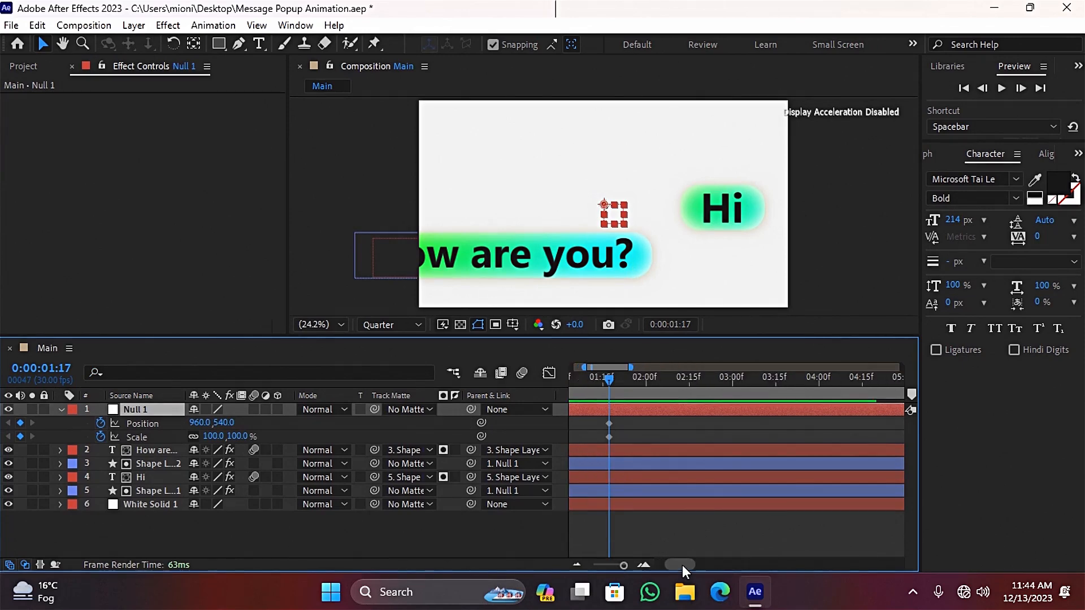
pyautogui.press('Home')
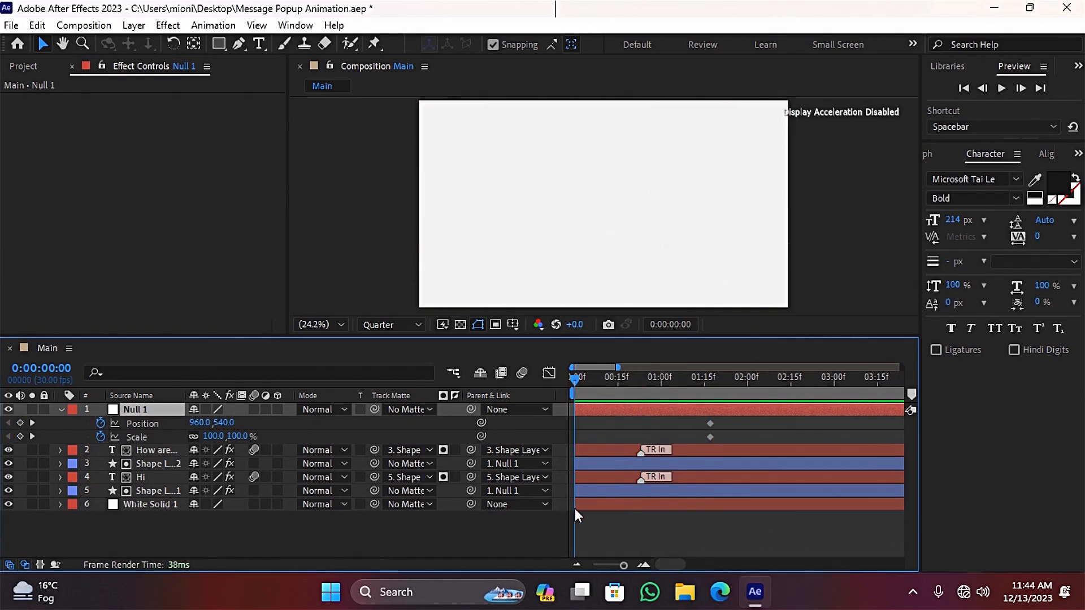
pyautogui.press('space')
pyautogui.press('space')
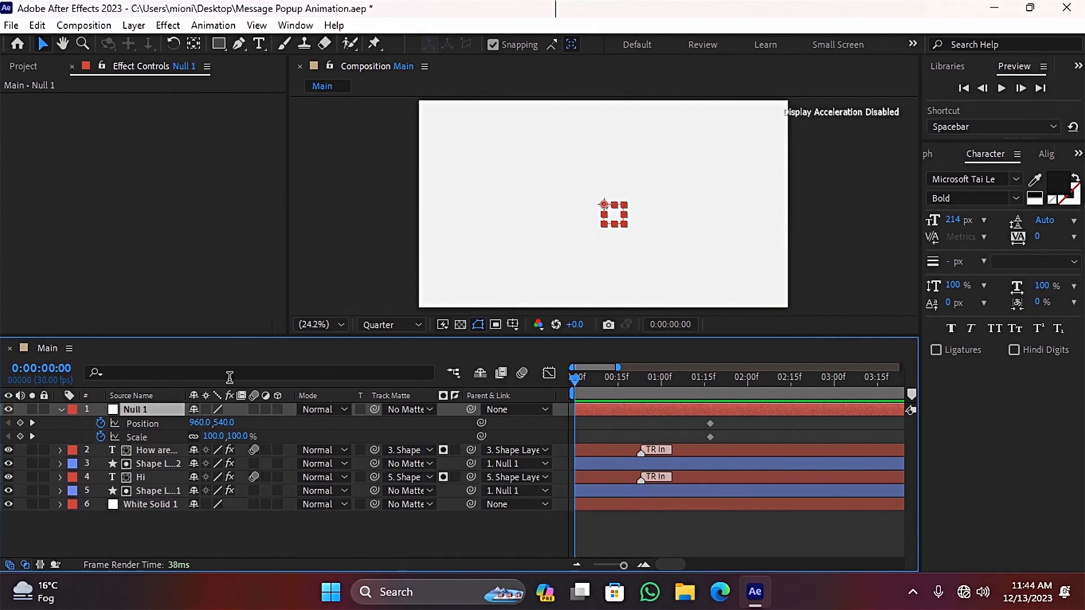
pyautogui.moveTo(211, 422); pyautogui.dragTo(401, 423)
pyautogui.moveTo(635, 383); pyautogui.dragTo(676, 382)
pyautogui.hotkey('ctrl', 'z')
# Set Null 1's keyframed Position to 226, 540 and Scale to 121% so the Hi bubble is centred, and preview the animation.
pyautogui.click(32, 422)
pyautogui.moveTo(226, 423); pyautogui.dragTo(306, 417)
pyautogui.hotkey('ctrl', 'z')
pyautogui.moveTo(206, 423); pyautogui.dragTo(25, 484)
pyautogui.moveTo(210, 437); pyautogui.dragTo(85, 438)
pyautogui.click(223, 533)
pyautogui.press('Home')
pyautogui.press('space')
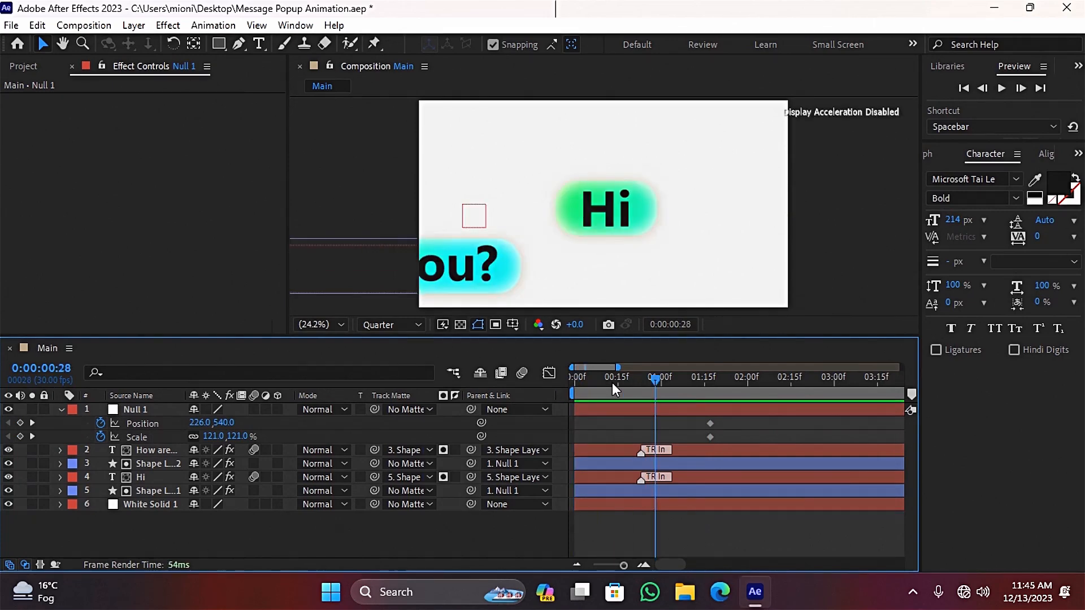
pyautogui.press('space')
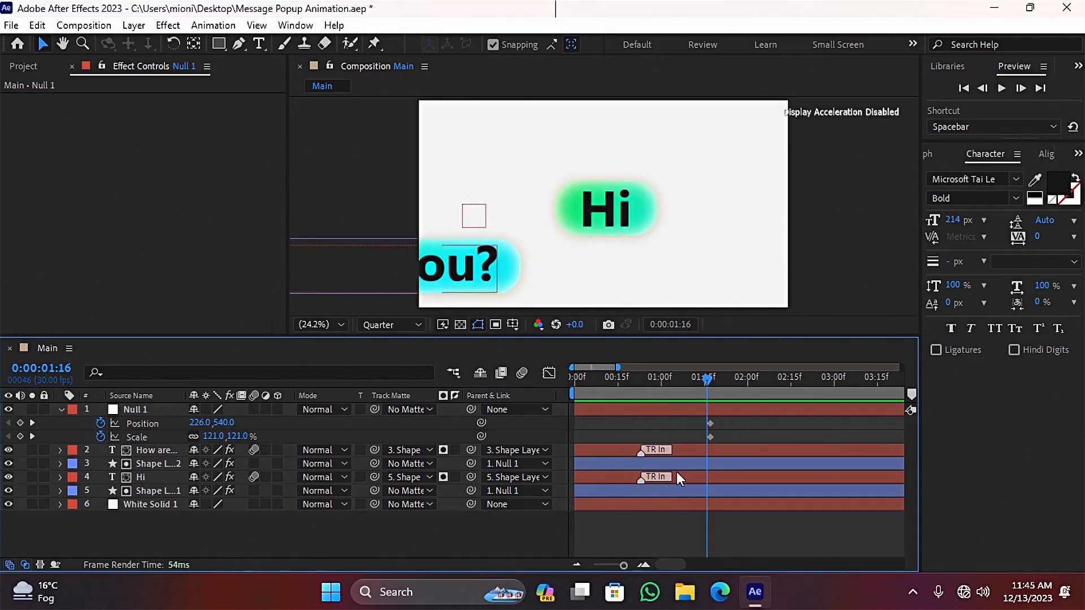
# Delay the "How are you?" text and Shape Layer 2 so they start just after Null 1's keyframes, and preview the timing.
pyautogui.click(136, 450)
pyautogui.keyDown('shift'); pyautogui.click(148, 464); pyautogui.keyUp('shift')
pyautogui.moveTo(687, 451); pyautogui.dragTo(820, 440)
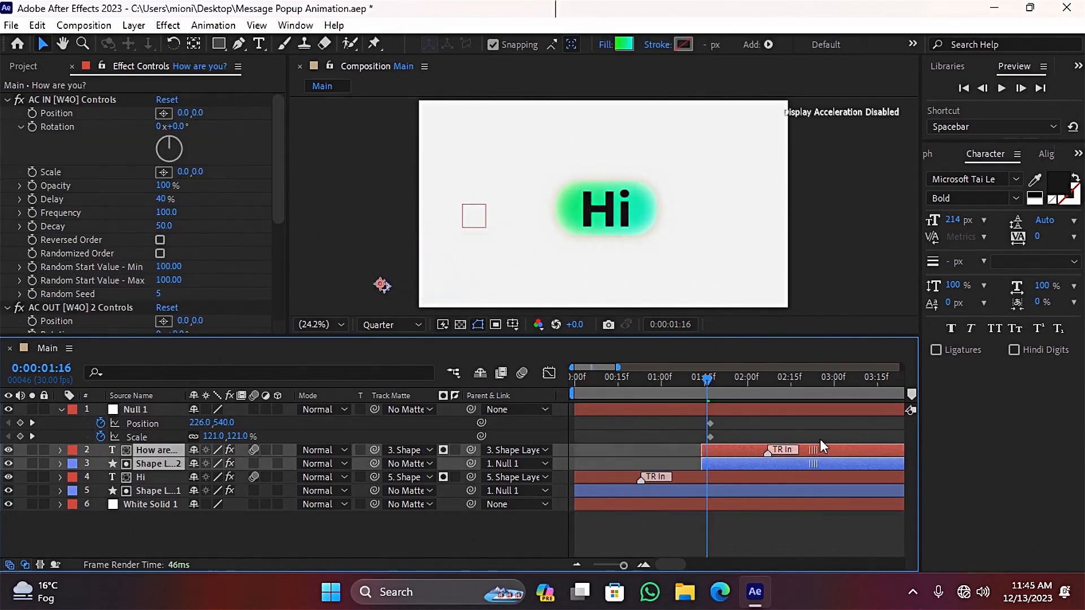
pyautogui.press('Home')
pyautogui.press('space')
pyautogui.press('space')
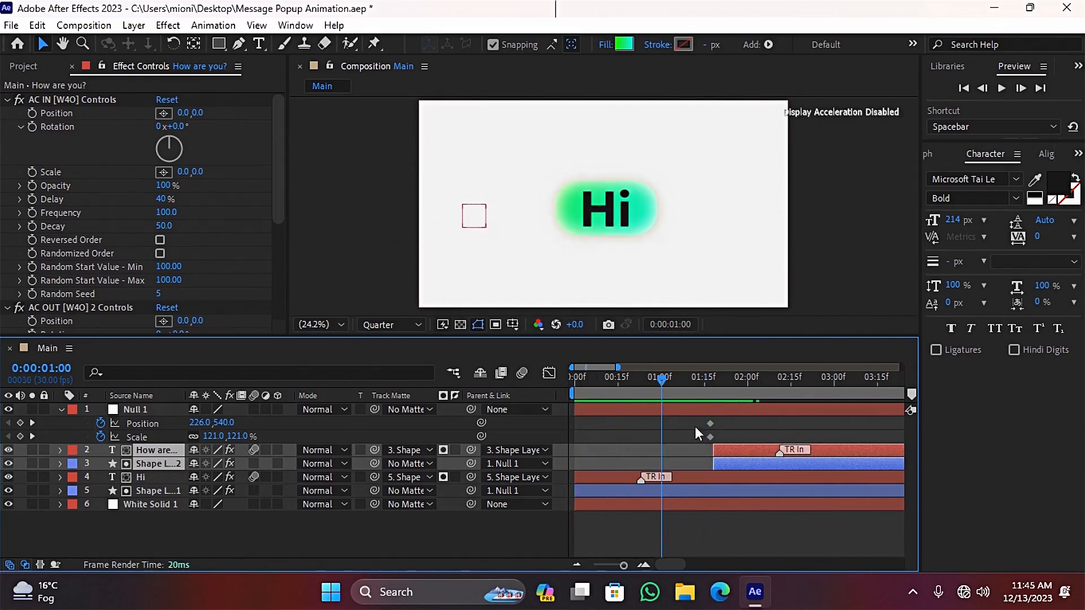
# Move Null 1's Position and Scale keyframes earlier to about 0:00:00:22, checking them against the Hi bubble's popup.
pyautogui.moveTo(723, 418); pyautogui.dragTo(662, 442)
pyautogui.moveTo(660, 378); pyautogui.dragTo(574, 410)
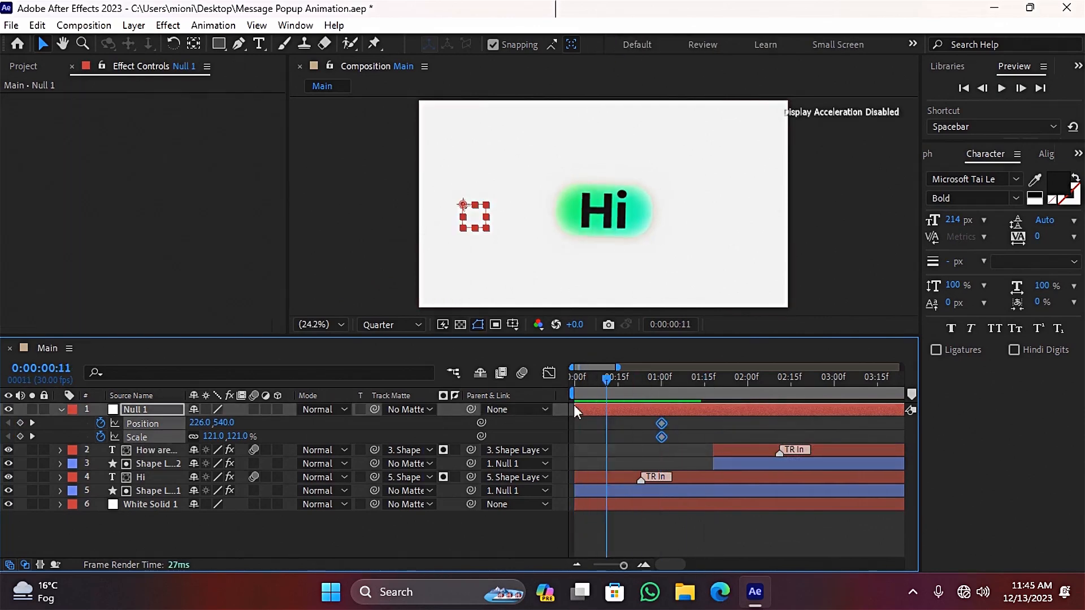
pyautogui.press('space')
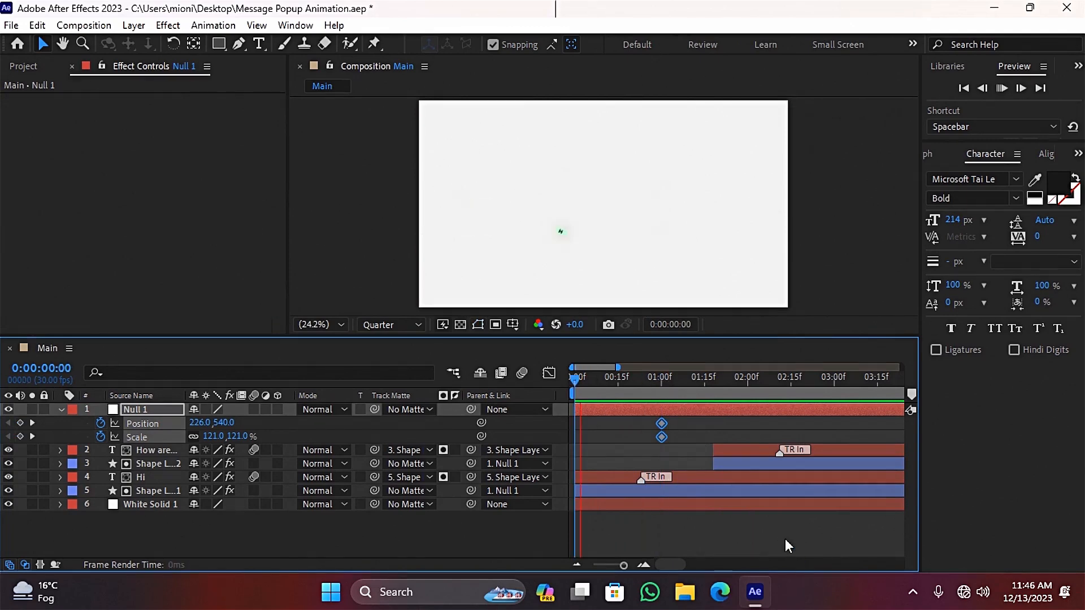
pyautogui.press('space')
pyautogui.moveTo(668, 433); pyautogui.dragTo(645, 433)
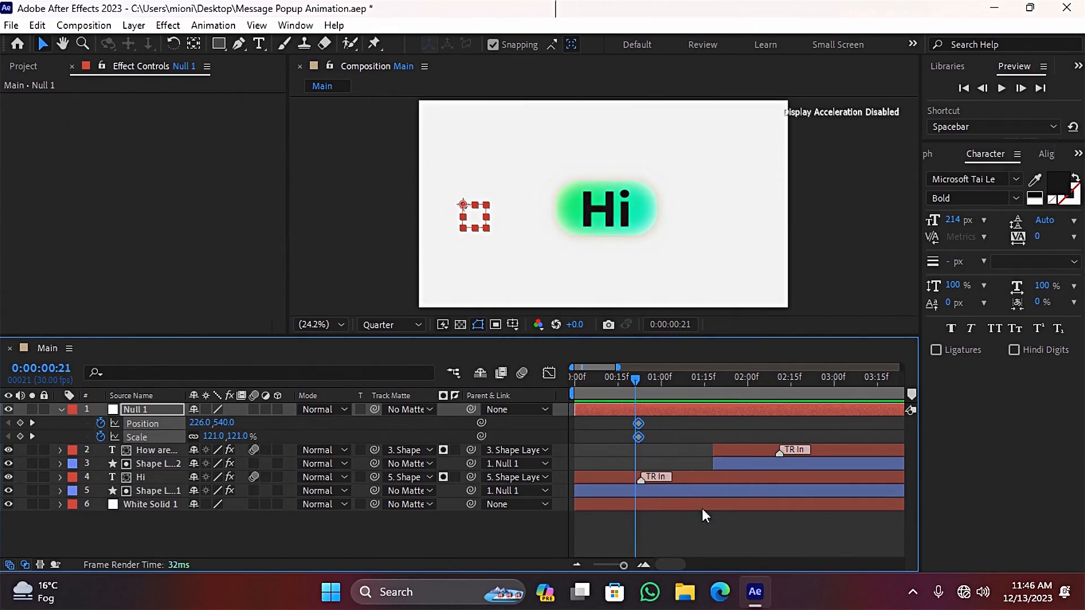
# Move the "How are you?" text and Shape Layer 2 earlier so both start at about 0:00:00:23.
pyautogui.click(739, 451)
pyautogui.keyDown('shift'); pyautogui.click(746, 464); pyautogui.keyUp('shift')
pyautogui.moveTo(746, 464); pyautogui.dragTo(675, 457)
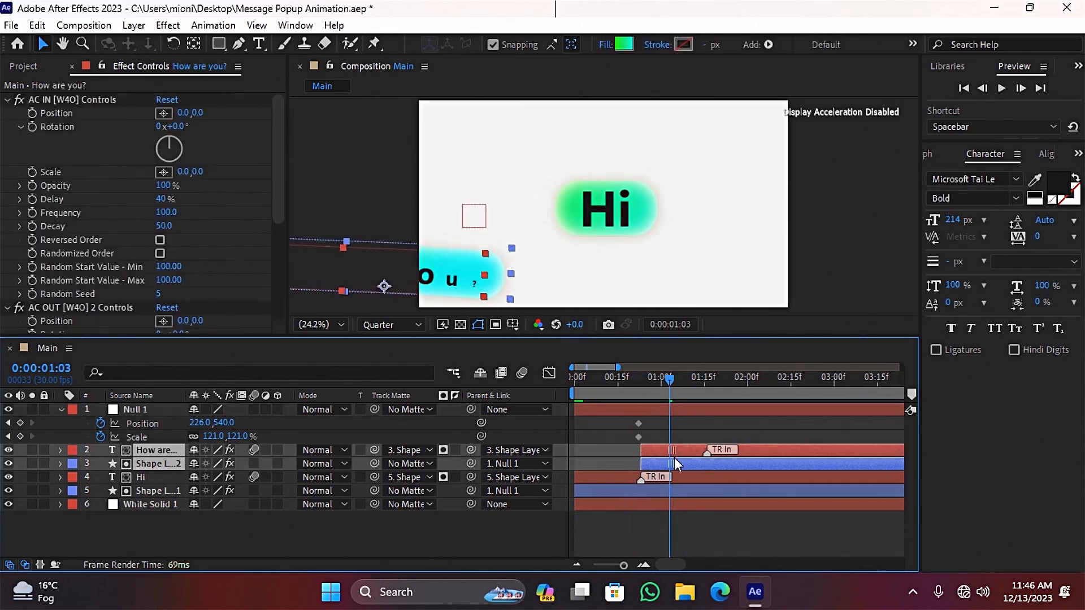
# Add Null 1 keyframes at 0:00:00:29 with Position 839, 540 and Scale 83%, and preview the move.
pyautogui.click(673, 430)
pyautogui.moveTo(670, 380); pyautogui.dragTo(658, 389)
pyautogui.click(21, 424)
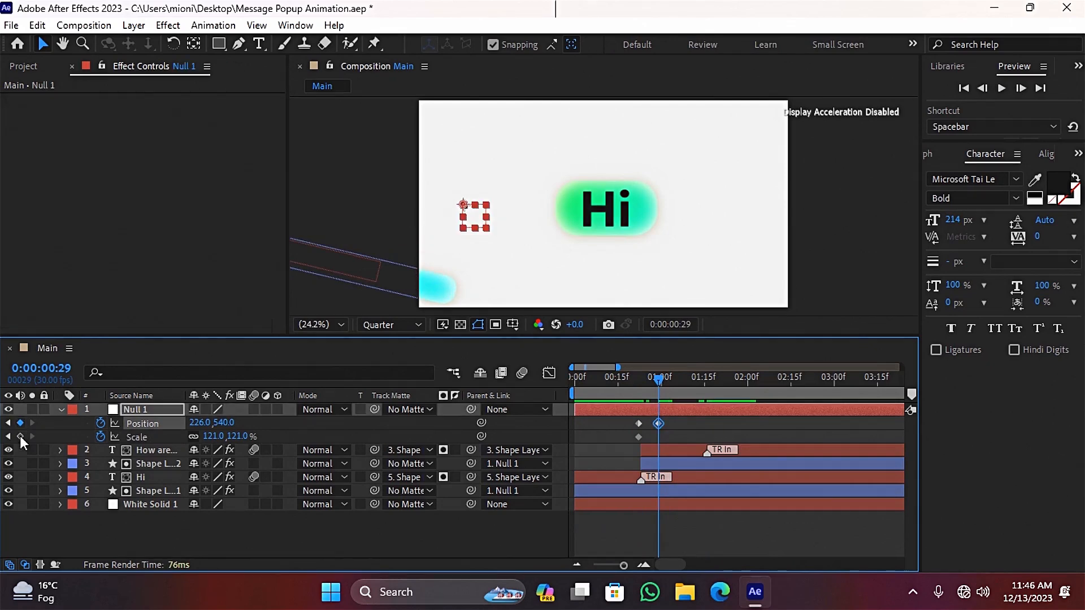
pyautogui.click(21, 437)
pyautogui.moveTo(214, 436); pyautogui.dragTo(193, 436)
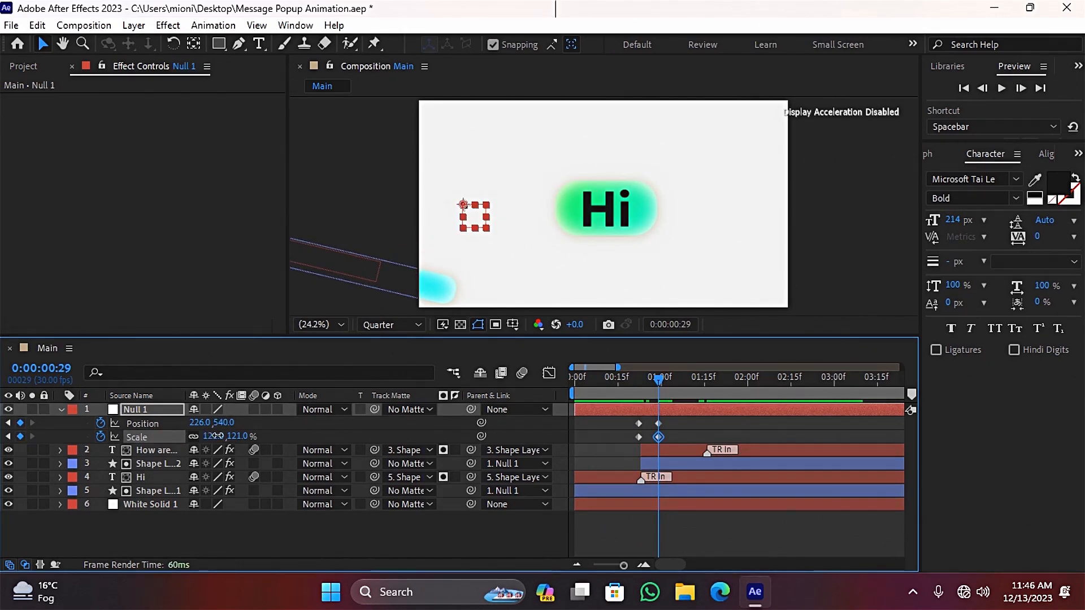
pyautogui.moveTo(658, 389); pyautogui.dragTo(632, 390)
pyautogui.press('space')
pyautogui.press('space')
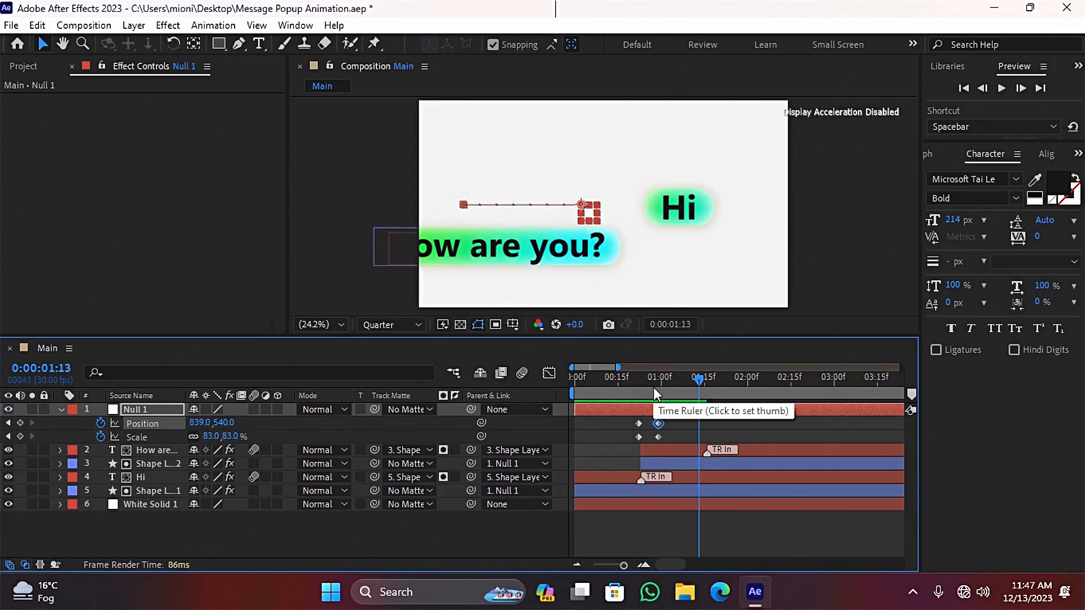
# Change Null 1's keyframes at 0:00:00:29 to Position 1095, 540 and Scale 71% so both bubbles fit in the frame.
pyautogui.click(8, 422)
pyautogui.moveTo(206, 430); pyautogui.dragTo(412, 436)
pyautogui.moveTo(210, 435); pyautogui.dragTo(189, 436)
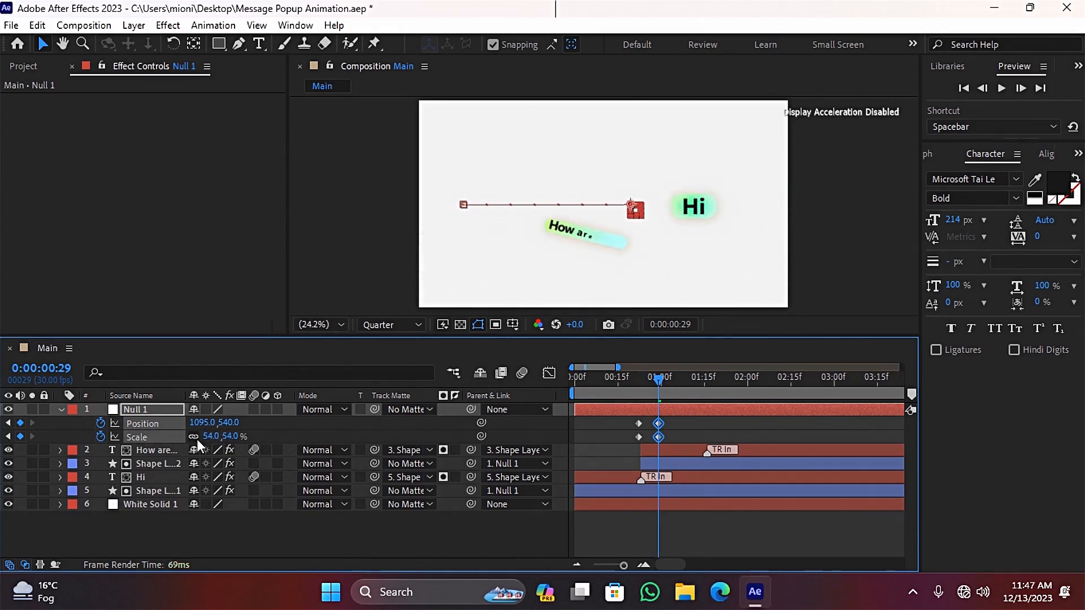
pyautogui.press('space')
pyautogui.click(8, 437)
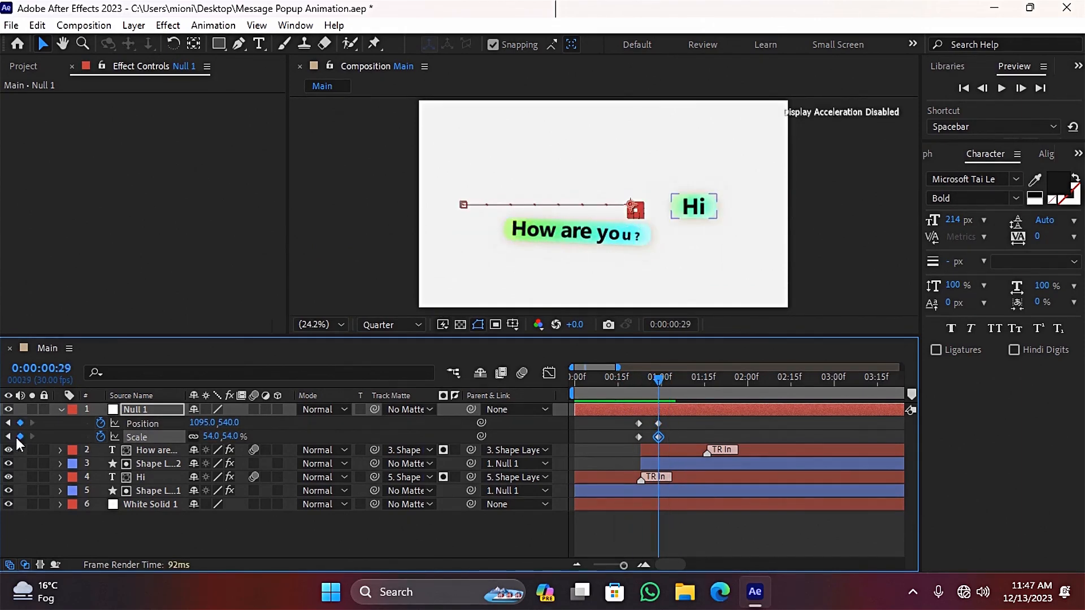
pyautogui.moveTo(220, 438); pyautogui.dragTo(228, 438)
# Apply Easy Ease to Null 1's Position and Scale keyframes and show their speed graph.
pyautogui.moveTo(613, 385); pyautogui.dragTo(620, 439)
pyautogui.press('F9')
pyautogui.hotkey('shift', 'F3')
pyautogui.click(637, 564)
pyautogui.click(598, 548)
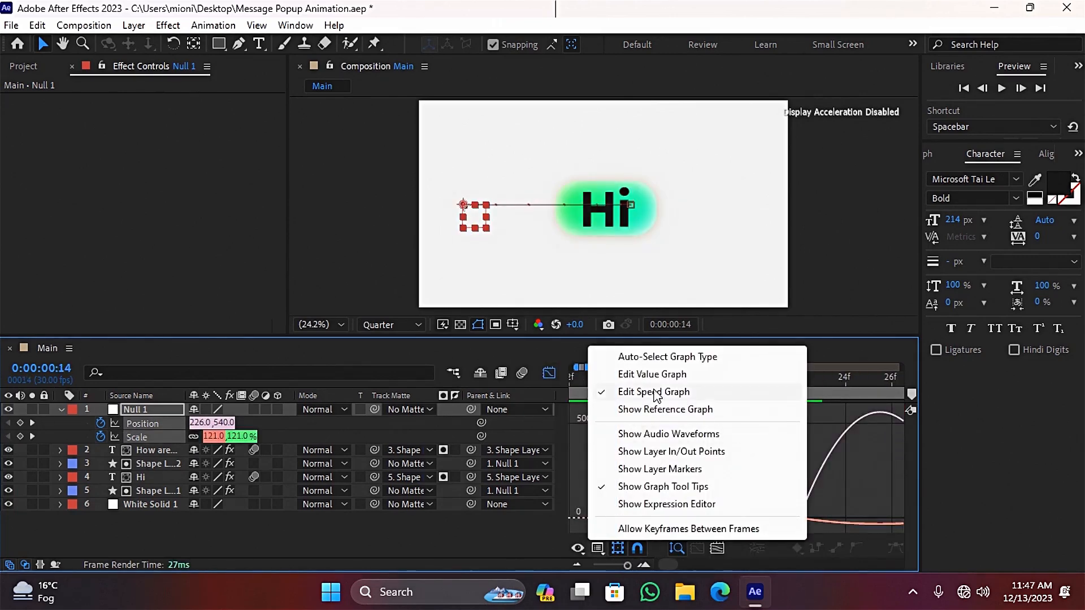
pyautogui.click(522, 545)
# Adjust the speed curve of Null 1's Position and Scale in the Graph Editor, then return to the layer bar view.
pyautogui.click(578, 564)
pyautogui.click(577, 564)
pyautogui.click(26, 564)
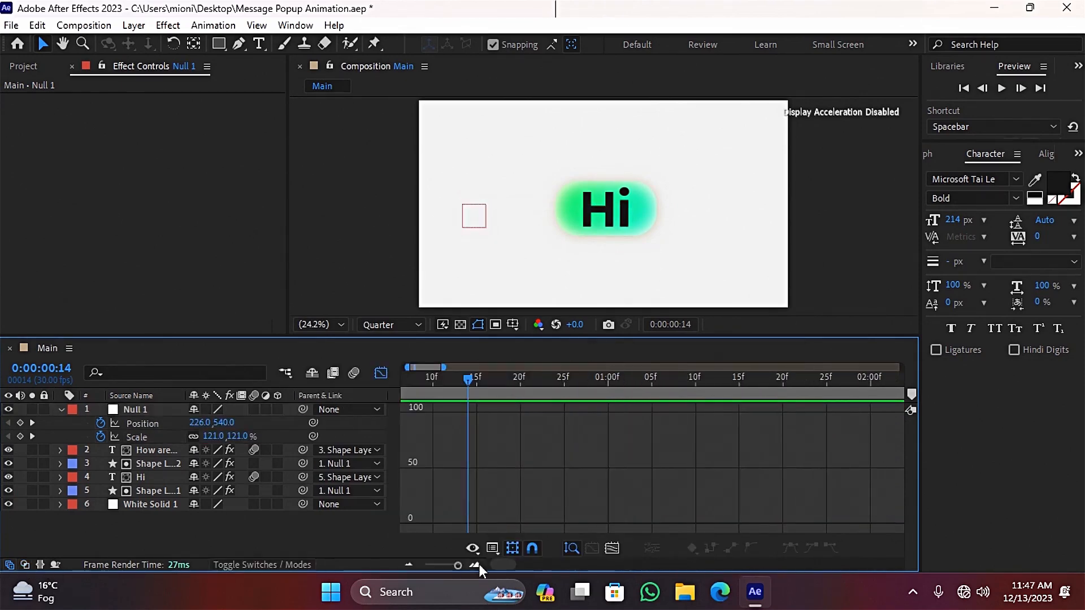
pyautogui.moveTo(457, 565); pyautogui.dragTo(436, 566)
pyautogui.click(145, 423)
pyautogui.keyDown('shift'); pyautogui.click(155, 438); pyautogui.keyUp('shift')
pyautogui.click(477, 564)
pyautogui.click(476, 565)
pyautogui.click(476, 564)
pyautogui.click(476, 564)
pyautogui.moveTo(644, 477); pyautogui.dragTo(568, 519)
pyautogui.click(387, 471)
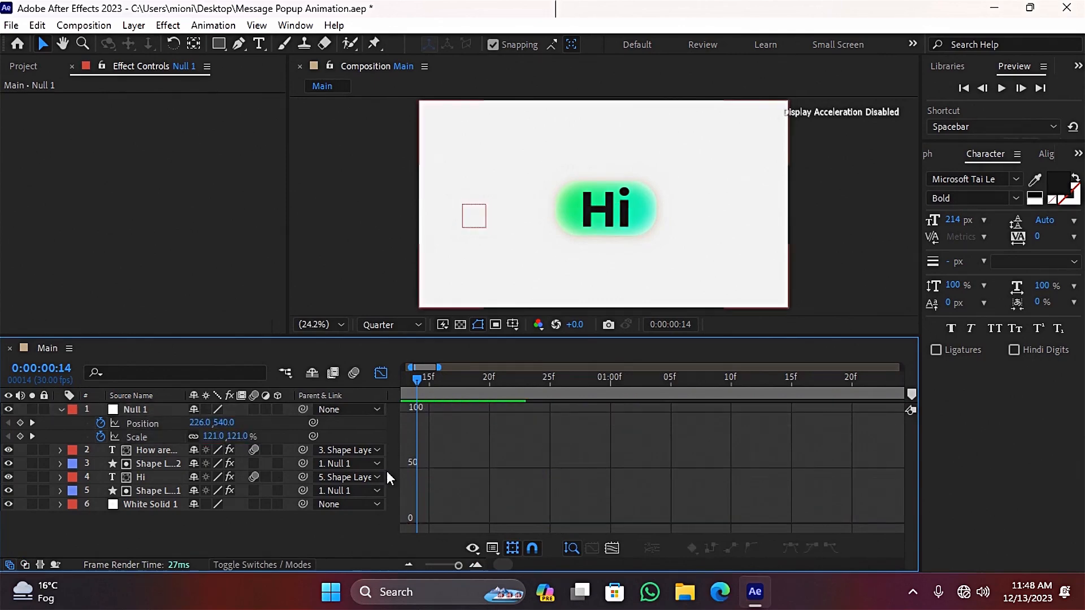
pyautogui.click(381, 373)
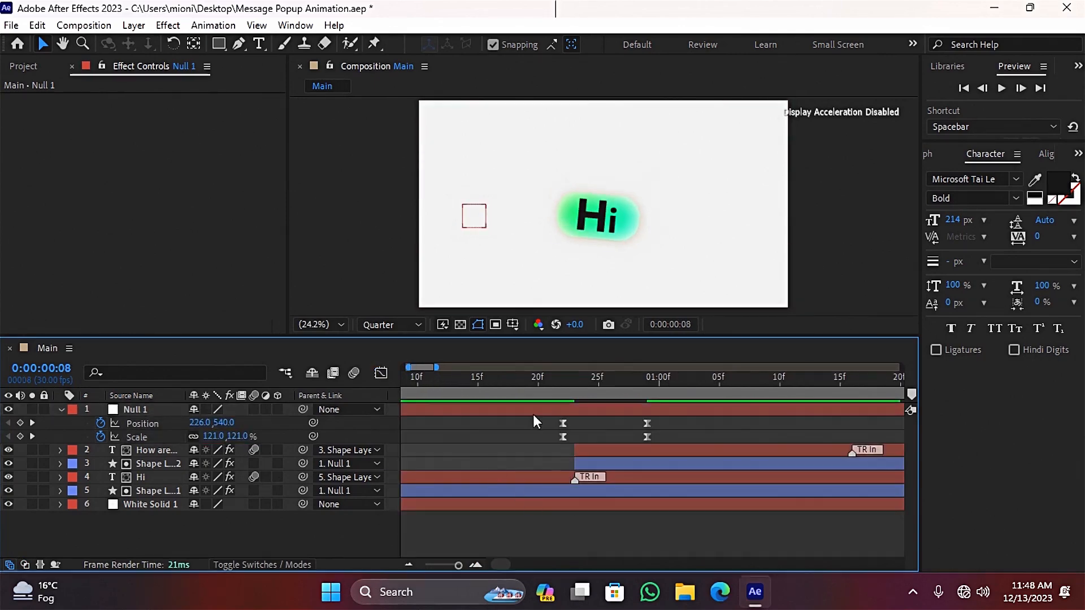
# Slow Null 1's move by shifting its ending Position and Scale keyframes to about 0:00:01:06, and preview the result.
pyautogui.click(408, 563)
pyautogui.click(408, 563)
pyautogui.press('space')
pyautogui.press('space')
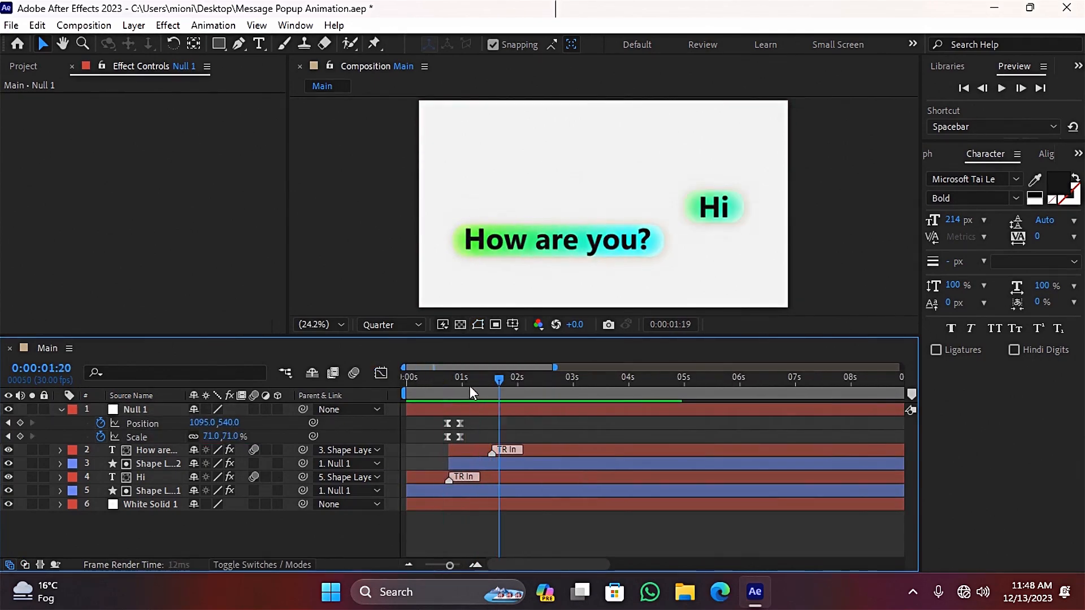
pyautogui.moveTo(469, 382); pyautogui.dragTo(459, 382)
pyautogui.moveTo(485, 423); pyautogui.dragTo(472, 442)
pyautogui.click(473, 439)
pyautogui.hotkey('ctrl', 'z')
pyautogui.moveTo(450, 387); pyautogui.dragTo(431, 388)
pyautogui.click(528, 532)
pyautogui.press('space')
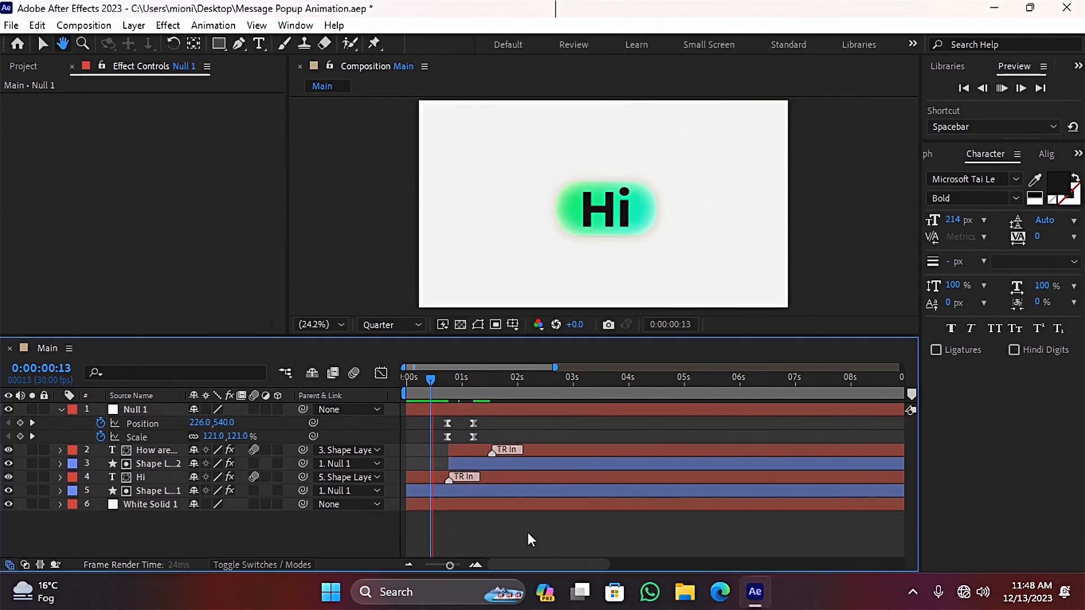
pyautogui.press('space')
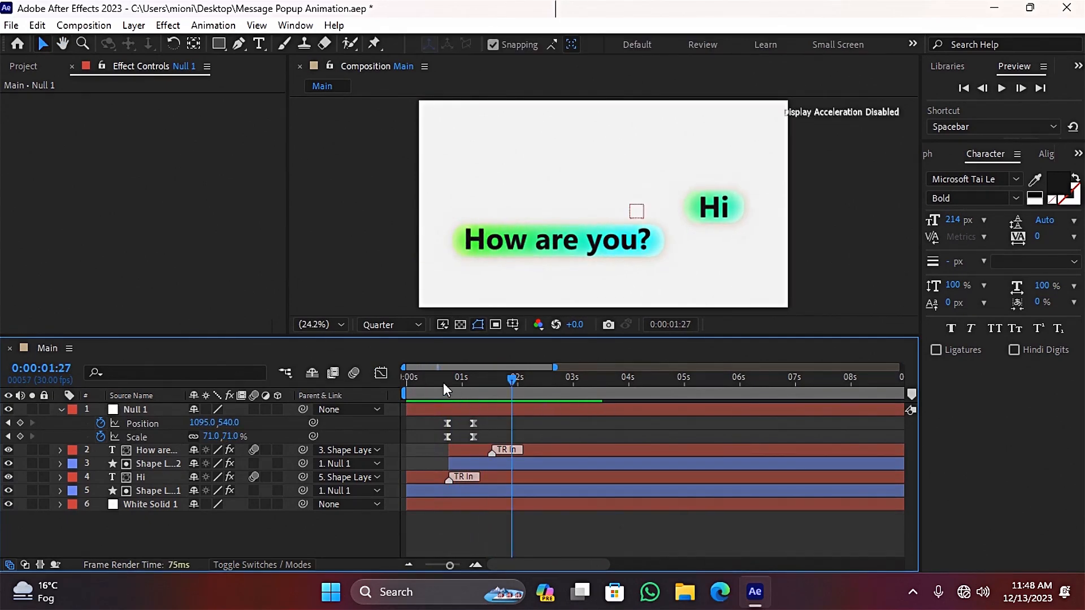
# Shift the "How are you?" text and Shape Layer 2 to start at about 0:00:00:26 and Null 1's ending keyframes to about 0:00:01:11.
pyautogui.press('space')
pyautogui.press('space')
pyautogui.press('space')
pyautogui.moveTo(460, 450); pyautogui.dragTo(463, 450)
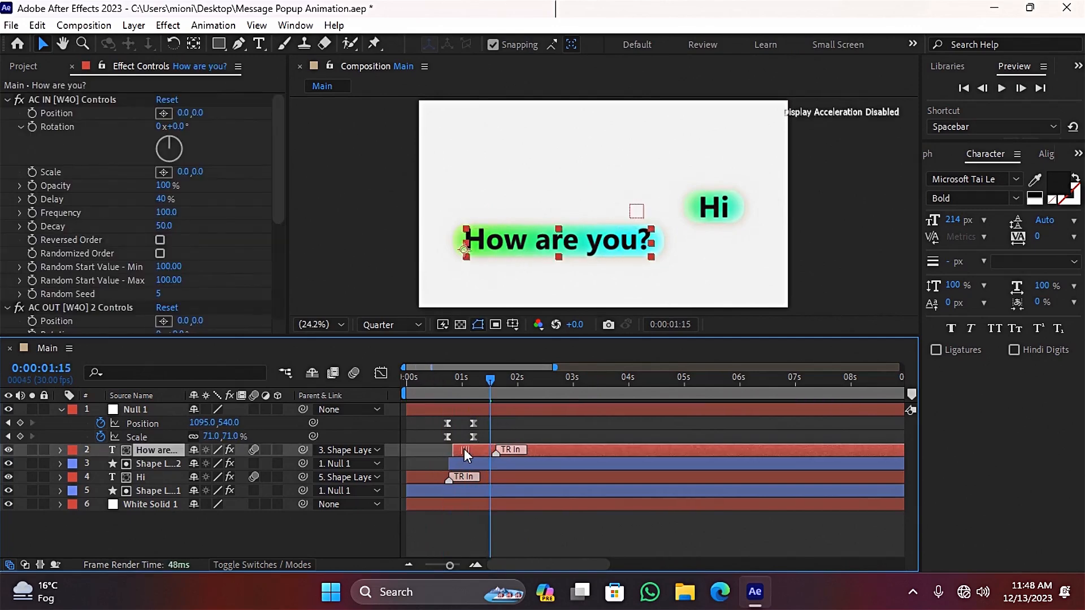
pyautogui.hotkey('ctrl', 'z')
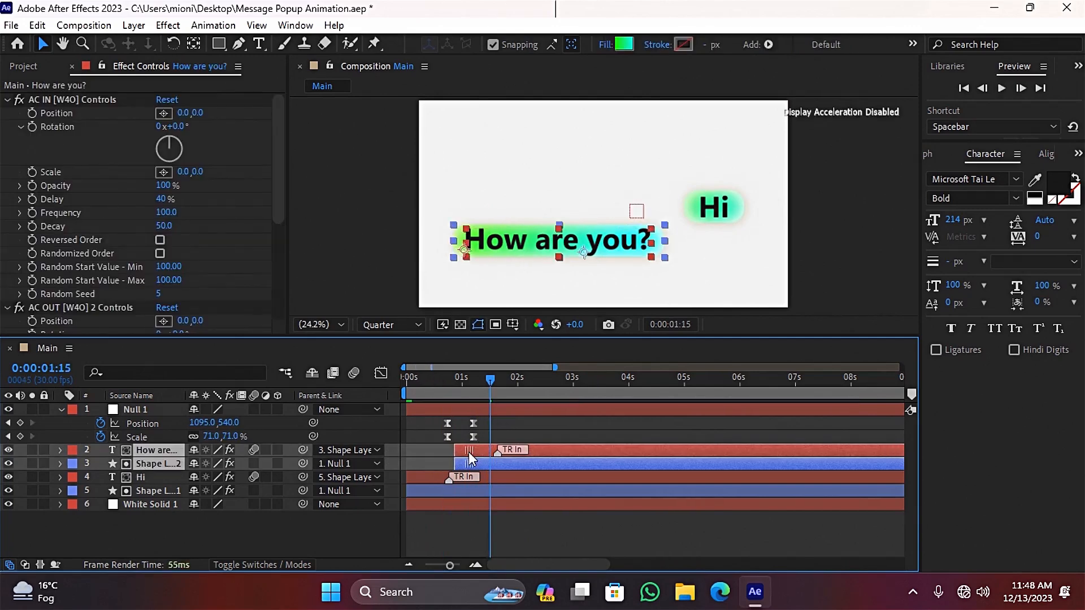
pyautogui.moveTo(472, 416); pyautogui.dragTo(472, 436)
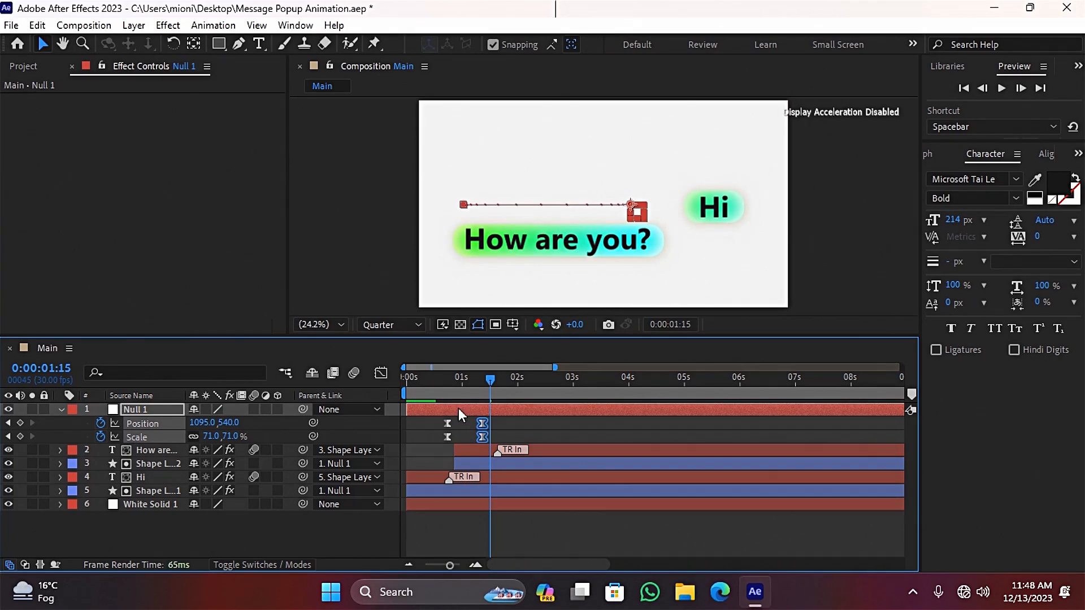
# Preview the message animation from about 0:00:00:18.
pyautogui.click(440, 394)
pyautogui.click(490, 523)
pyautogui.press('space')
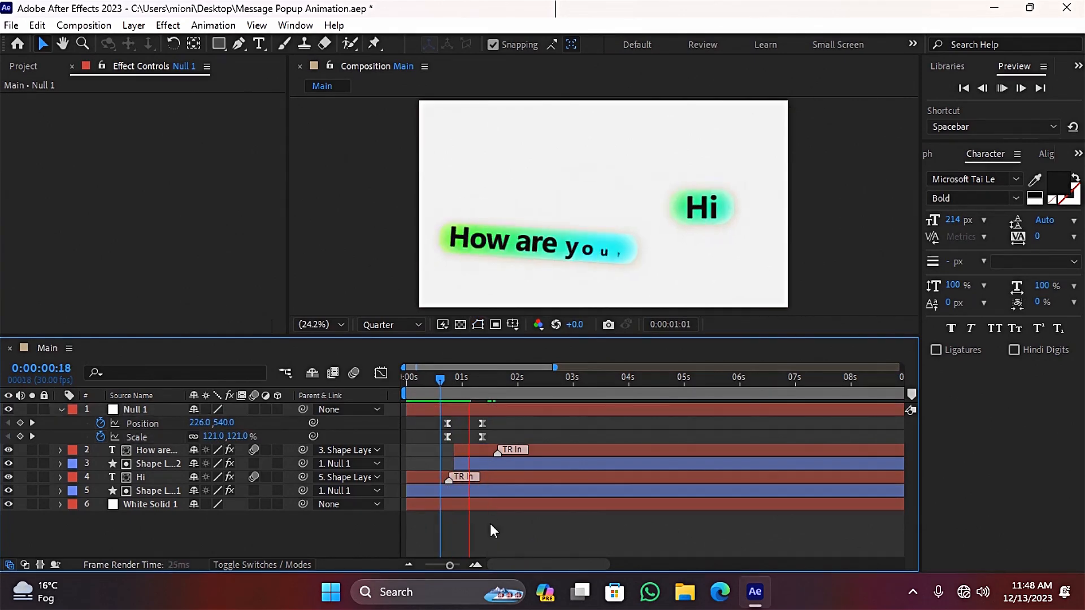
# Adjust the ending ease of Null 1's Position and Scale keyframes in the speed graph, then return to the layer bar view.
pyautogui.moveTo(515, 419); pyautogui.dragTo(433, 445)
pyautogui.click(446, 390)
pyautogui.click(381, 372)
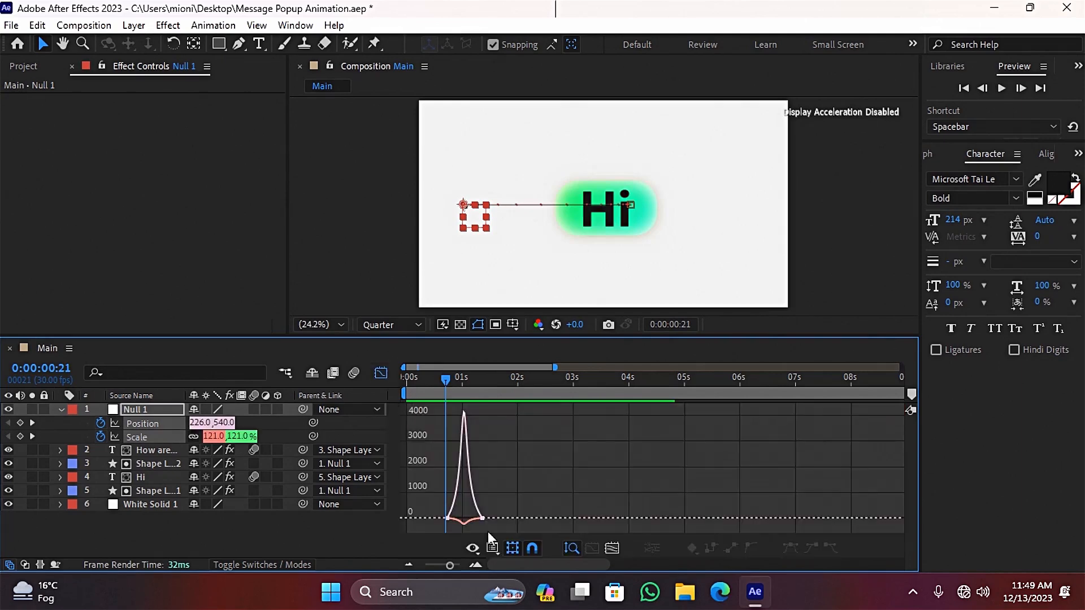
pyautogui.click(474, 564)
pyautogui.moveTo(523, 496); pyautogui.dragTo(490, 519)
pyautogui.click(381, 372)
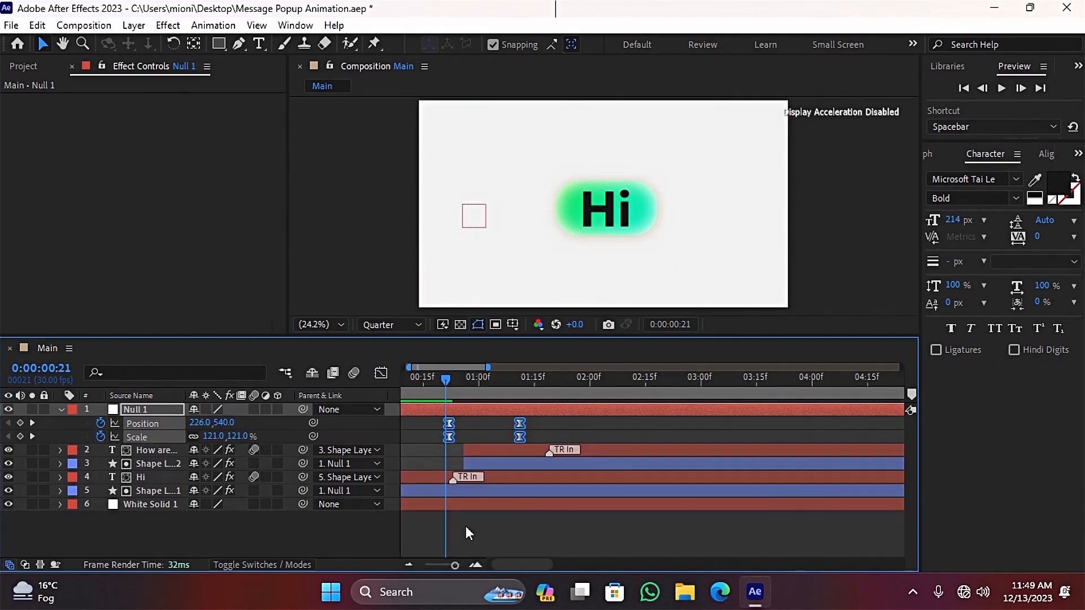
# Preview Null 1's eased move from just before its first keyframes, then replay the animation from the start.
pyautogui.click(466, 527)
pyautogui.click(441, 382)
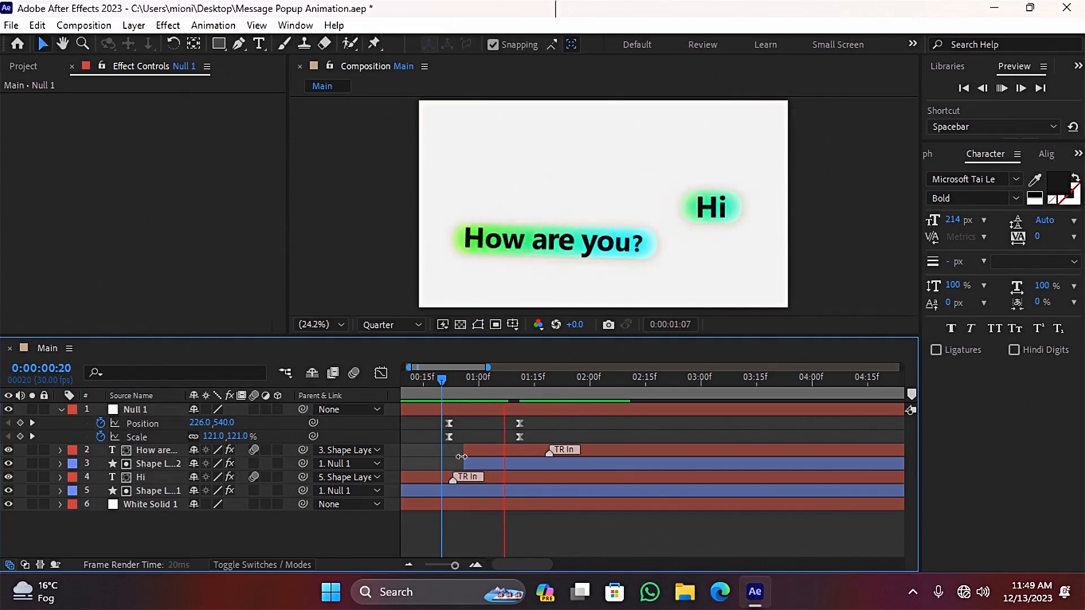
pyautogui.click(432, 374)
pyautogui.press('space')
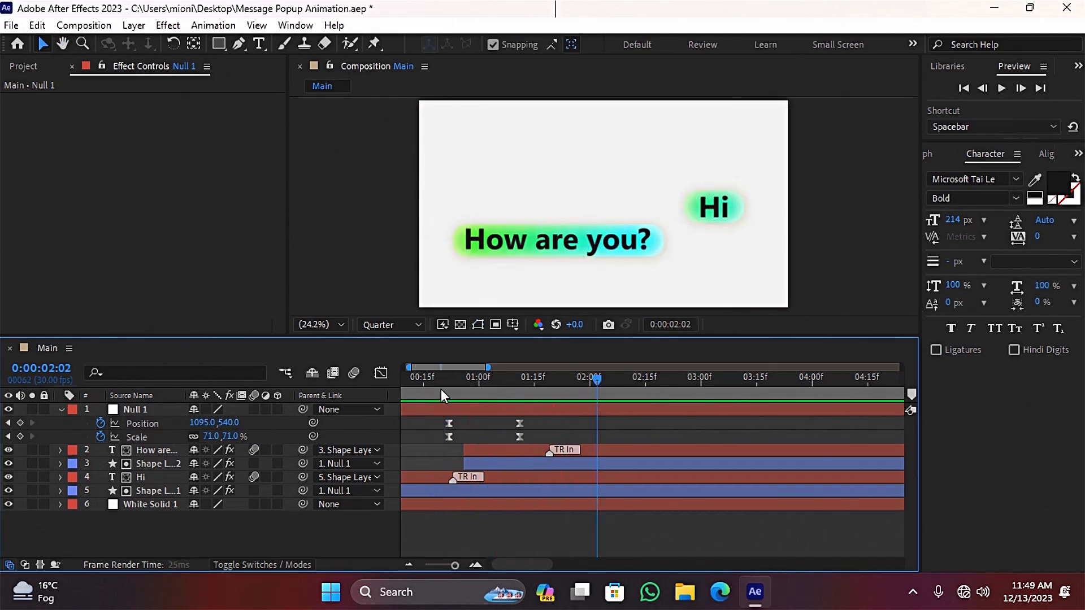
pyautogui.press('space')
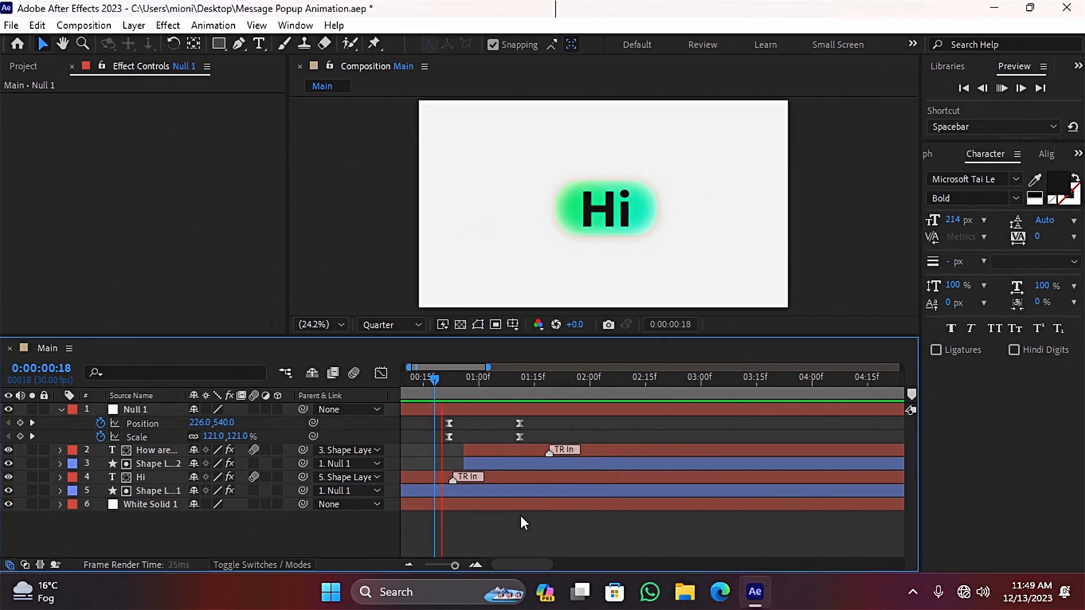
pyautogui.press('space')
pyautogui.press('Home')
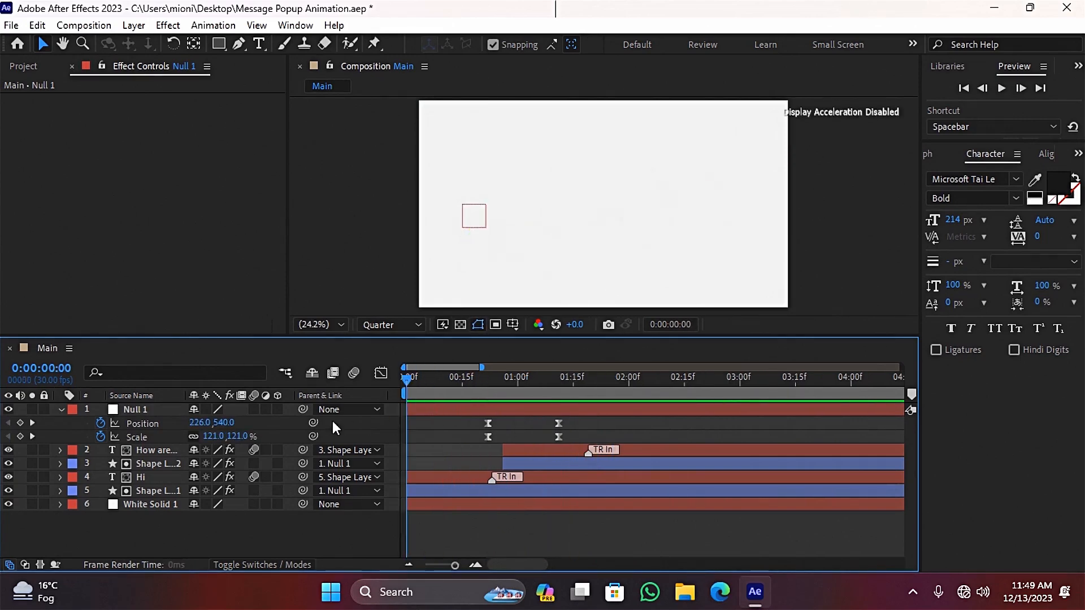
pyautogui.press('space')
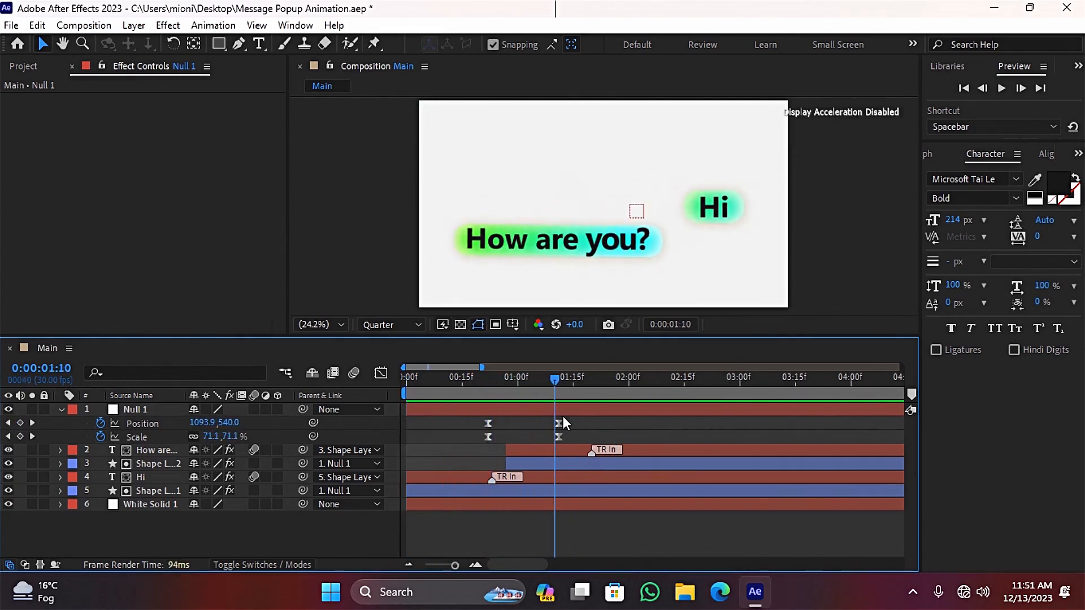
pyautogui.press('space')
# Move Shape Layer 2's anchor point to the lower-left corner of the "How are you?" bubble, then return to the Selection tool.
pyautogui.click(584, 454)
pyautogui.keyDown('shift'); pyautogui.click(567, 460); pyautogui.keyUp('shift')
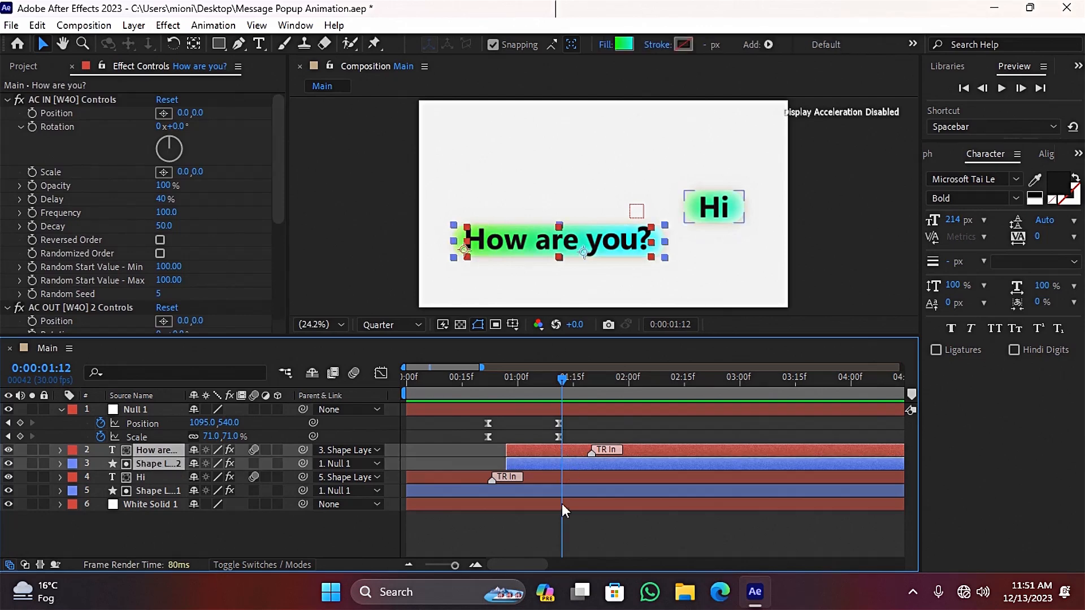
pyautogui.click(561, 520)
pyautogui.click(560, 464)
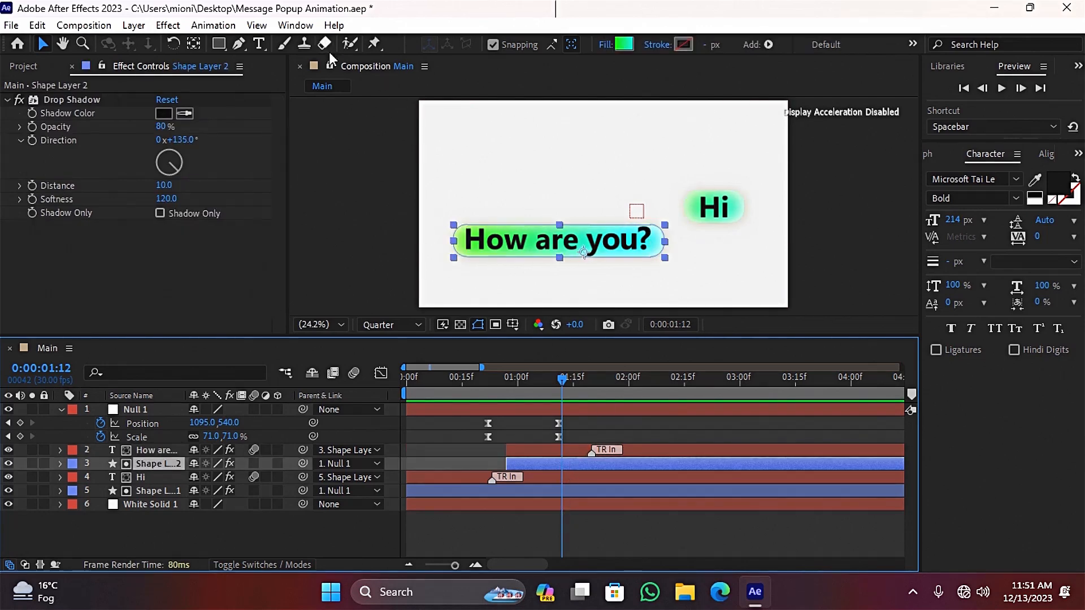
pyautogui.click(199, 49)
pyautogui.moveTo(582, 253); pyautogui.dragTo(495, 249)
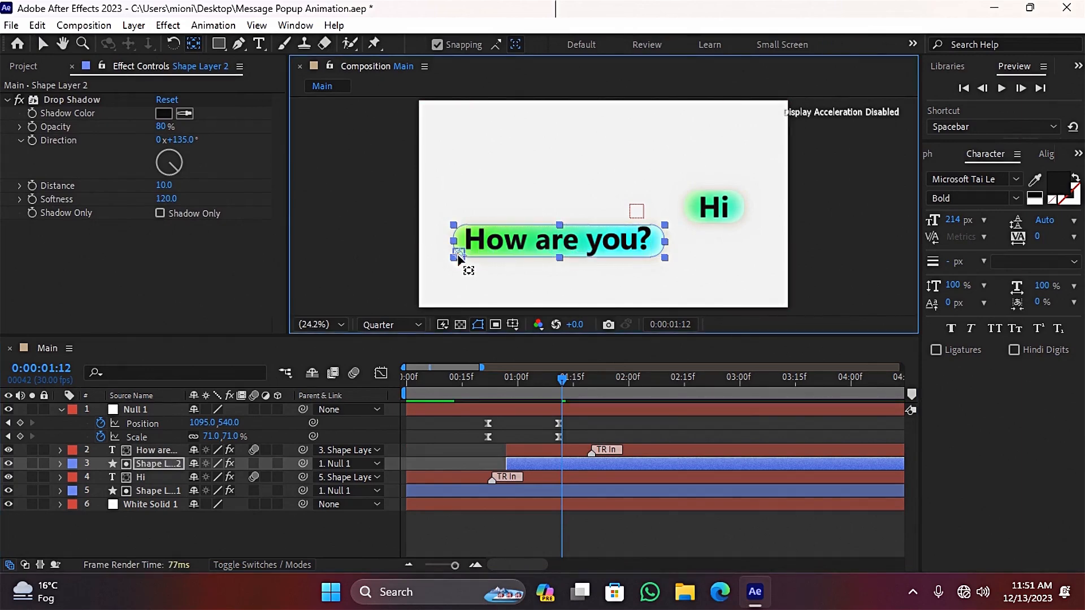
pyautogui.click(573, 449)
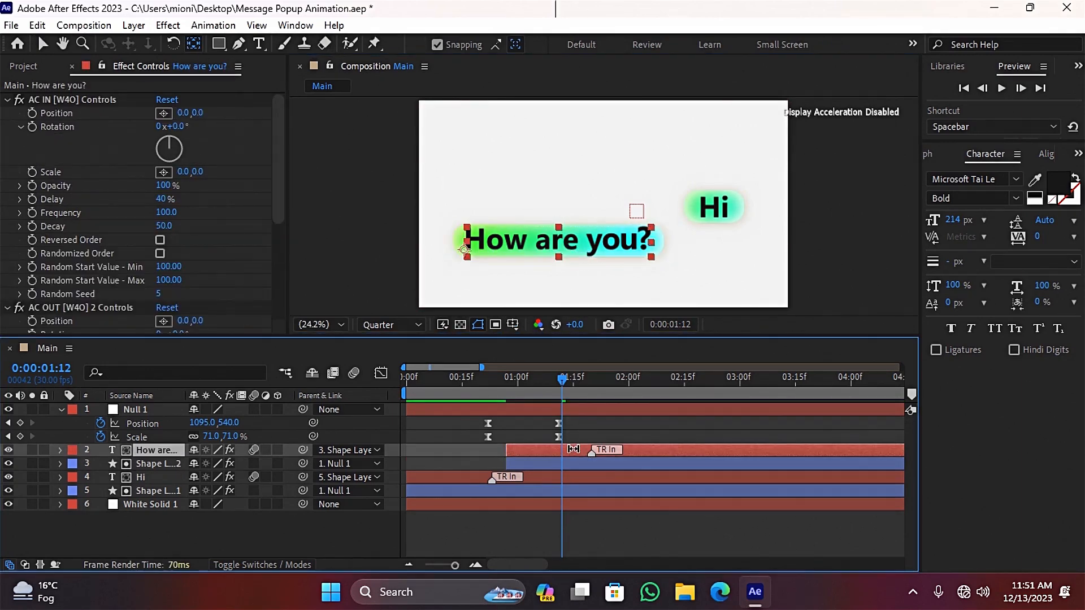
pyautogui.click(511, 525)
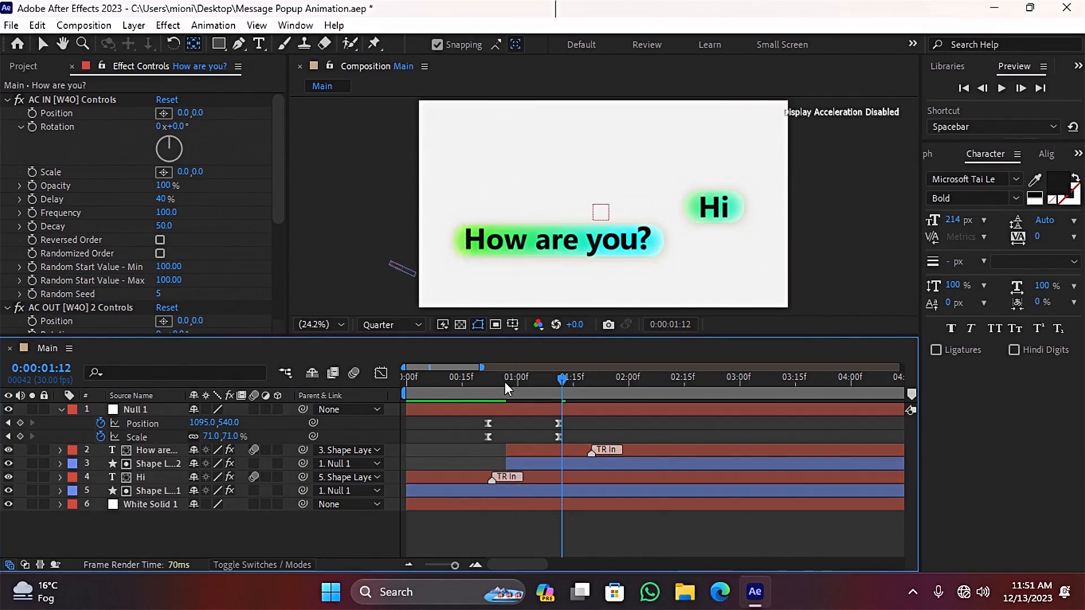
pyautogui.moveTo(504, 382); pyautogui.dragTo(484, 382)
pyautogui.click(43, 45)
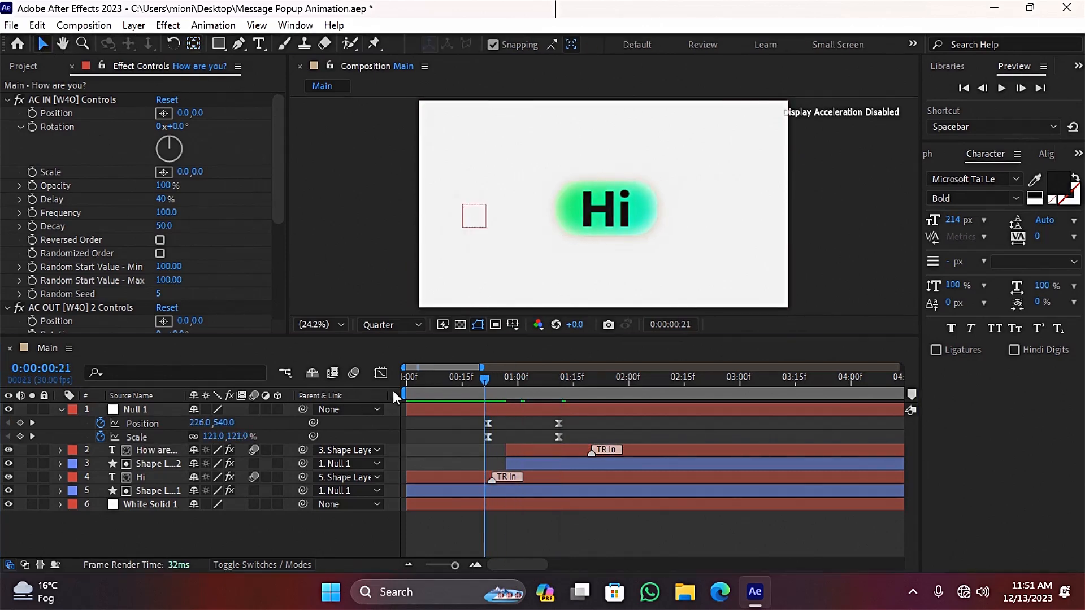
# Preview the animation from 0:00:00:00 to check how the "How are you?" bubble enters.
pyautogui.moveTo(413, 383); pyautogui.dragTo(375, 390)
pyautogui.press('space')
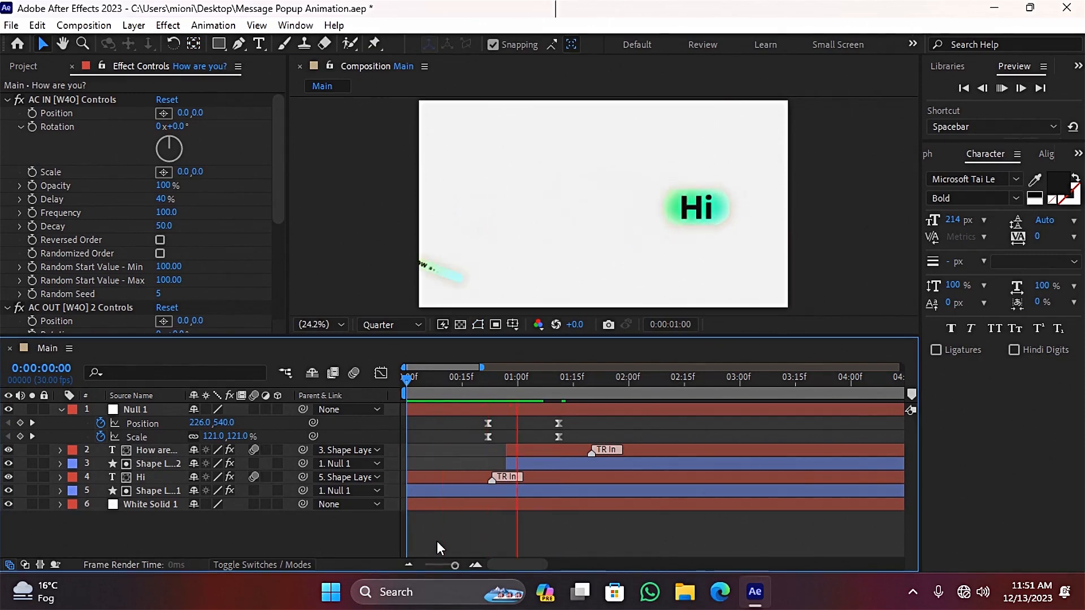
pyautogui.press('space')
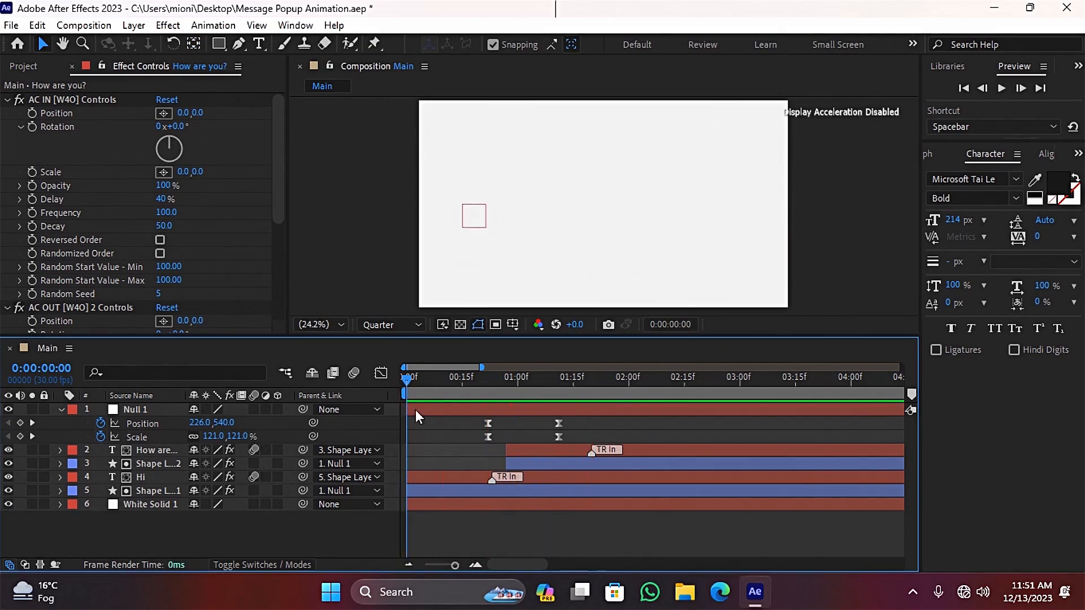
pyautogui.press('space')
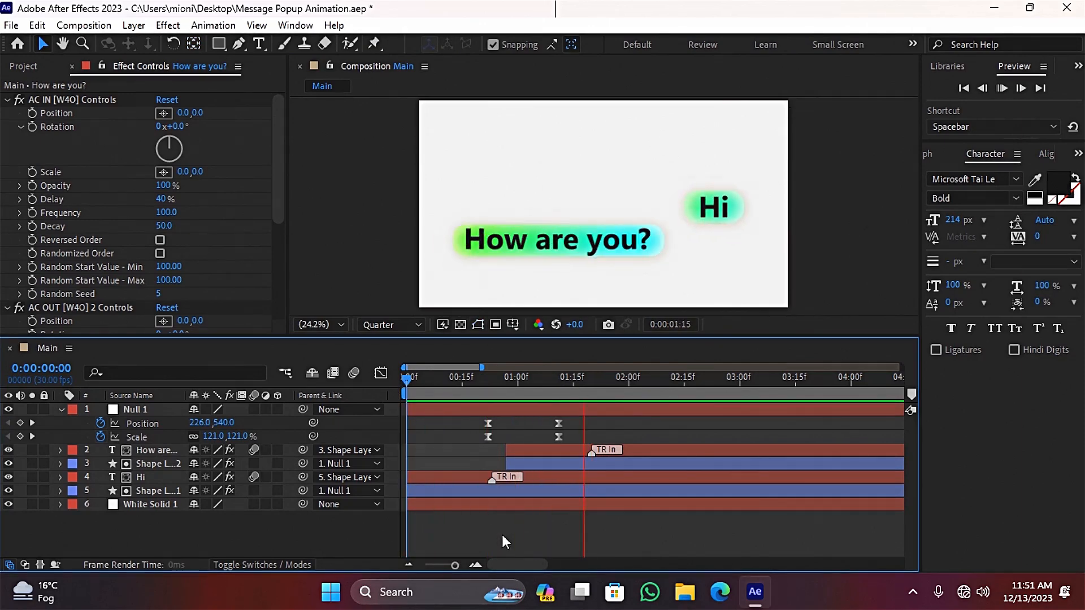
pyautogui.press('space')
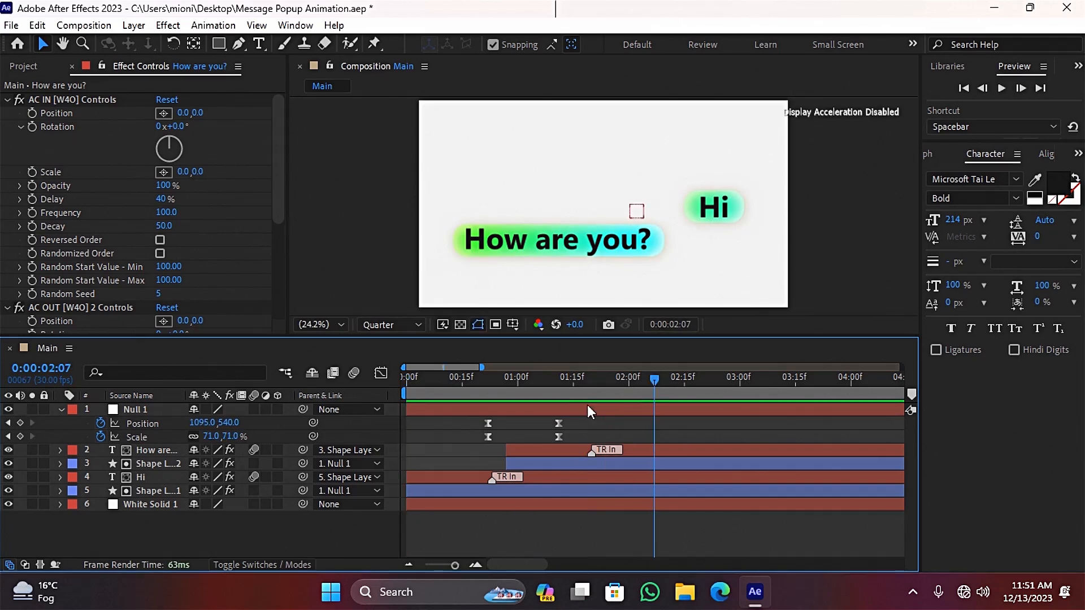